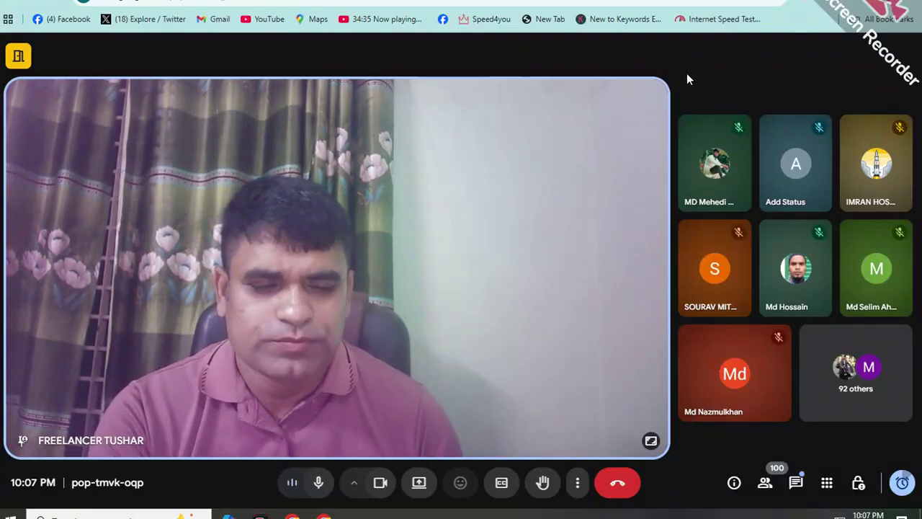
Cancel the share prompt and unpin your own video tile for everyone
{"action": "left_click", "coordinate": [424, 485]}
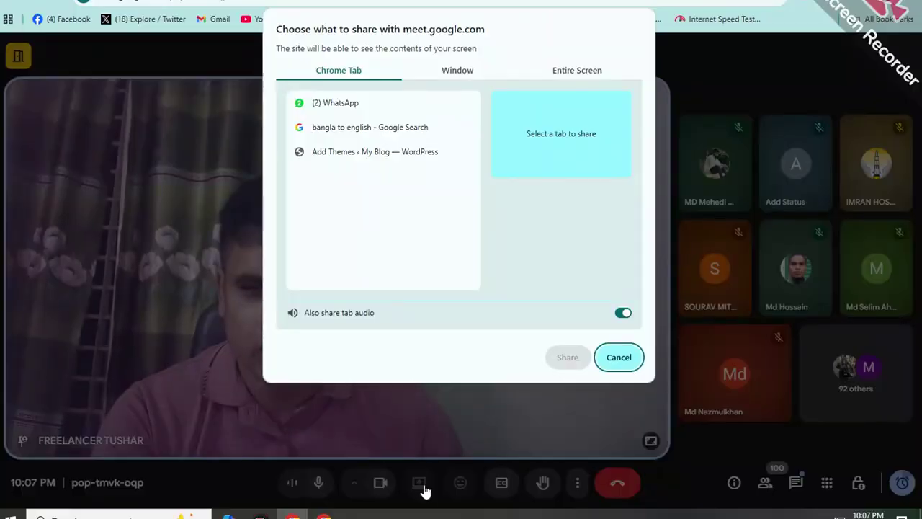
{"action": "left_click", "coordinate": [619, 360]}
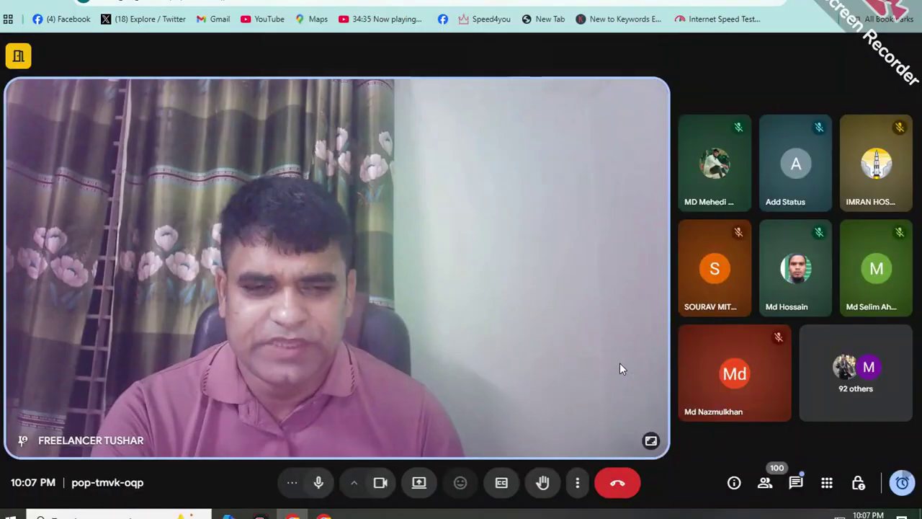
{"action": "left_click", "coordinate": [366, 268]}
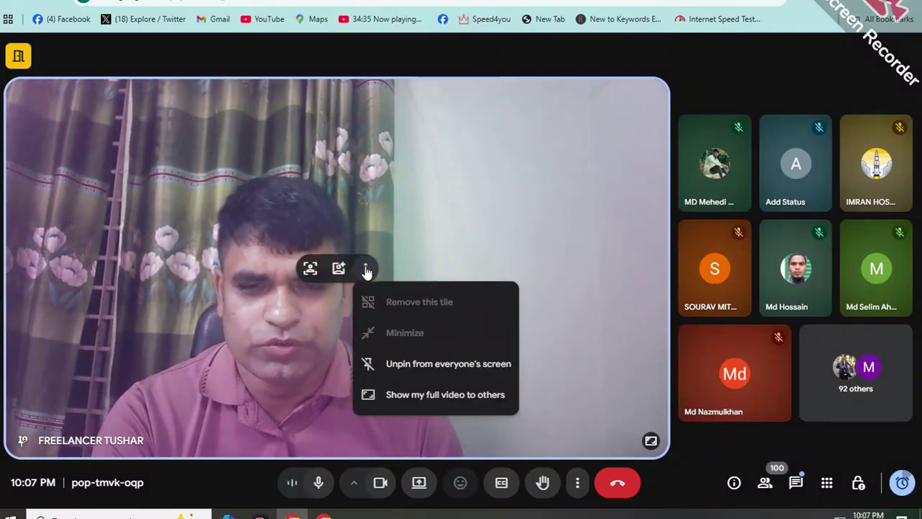
{"action": "left_click", "coordinate": [447, 364]}
{"action": "left_click", "coordinate": [548, 304]}
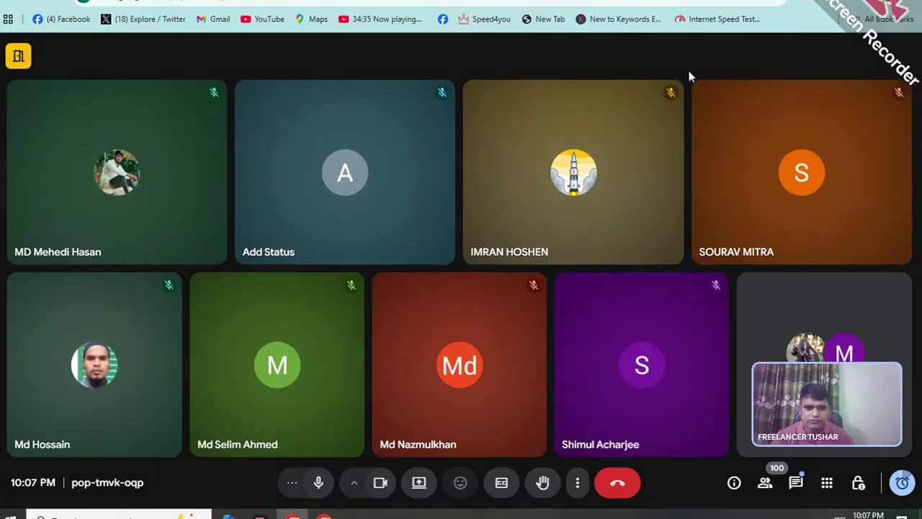
Turn the camera off, share the entire screen, and switch to the Chrome window
{"action": "left_click", "coordinate": [402, 487]}
{"action": "left_click", "coordinate": [418, 484]}
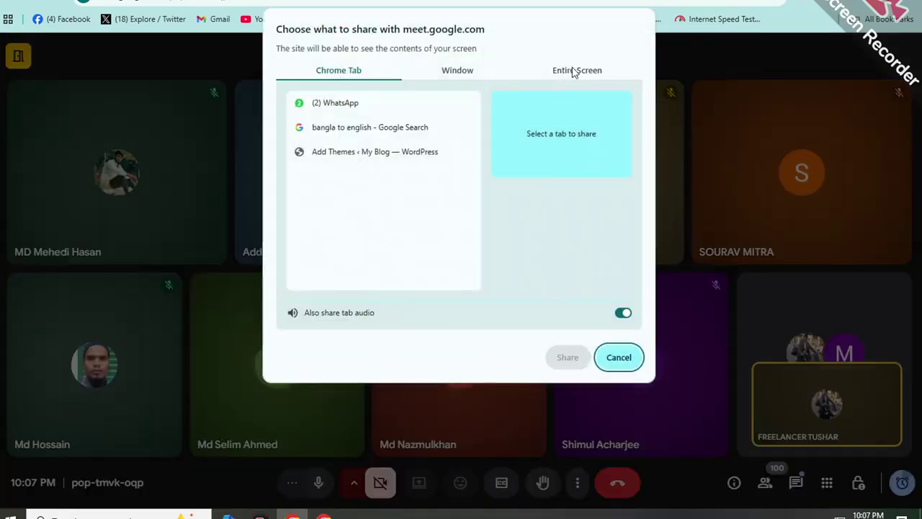
{"action": "left_click", "coordinate": [573, 70]}
{"action": "left_click", "coordinate": [567, 360]}
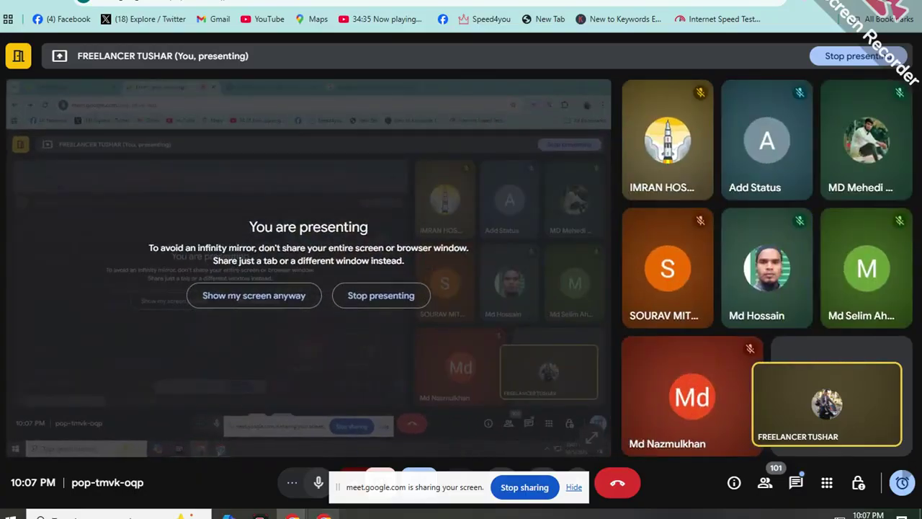
{"action": "left_click", "coordinate": [325, 513]}
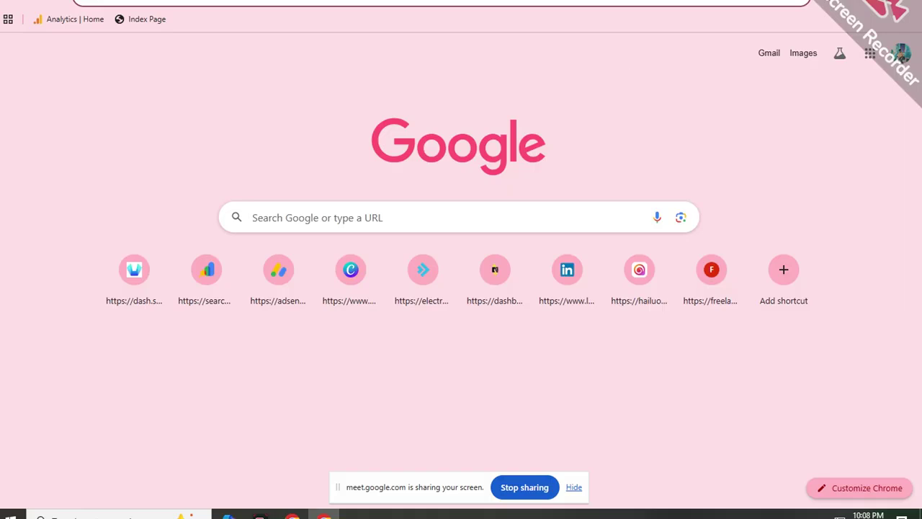
Open the blog from the shortcuts and open the full Free Website post
{"action": "left_click", "coordinate": [715, 280]}
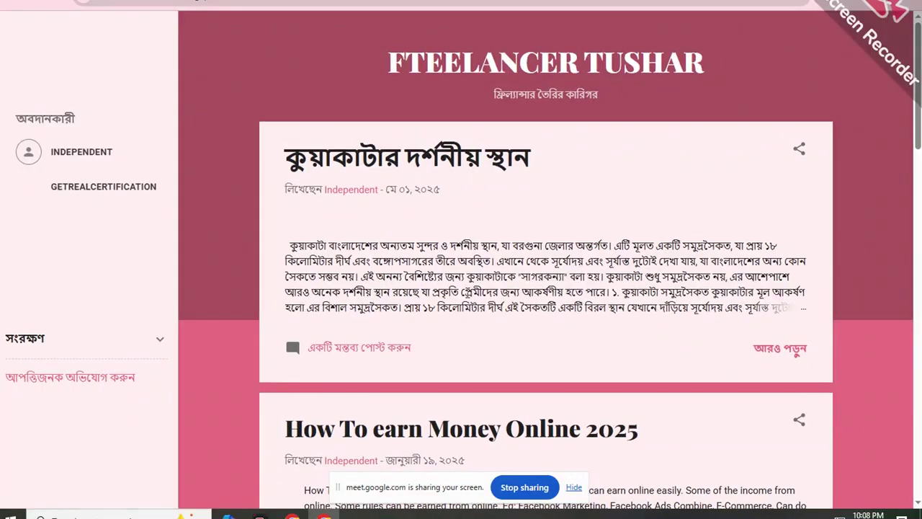
{"action": "scroll", "coordinate": [470, 307], "scroll_direction": "down", "scroll_amount": 20}
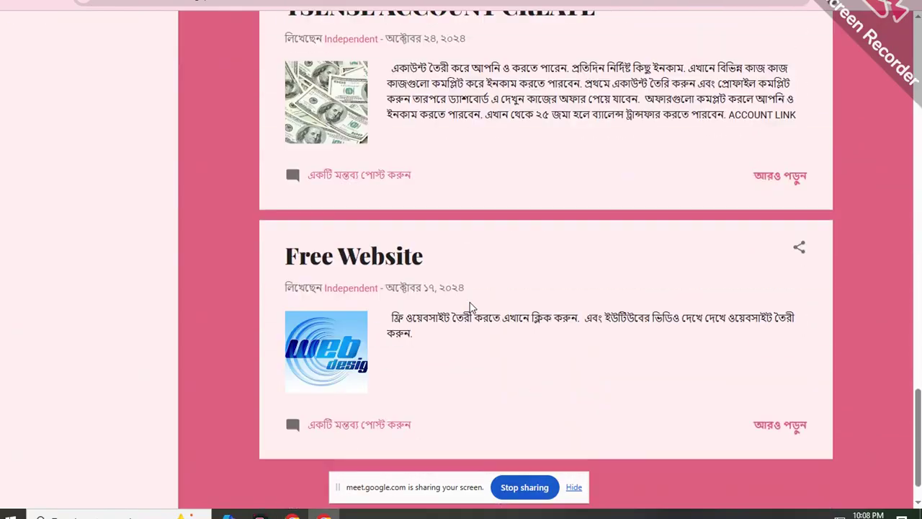
{"action": "scroll", "coordinate": [470, 307], "scroll_direction": "down", "scroll_amount": 1}
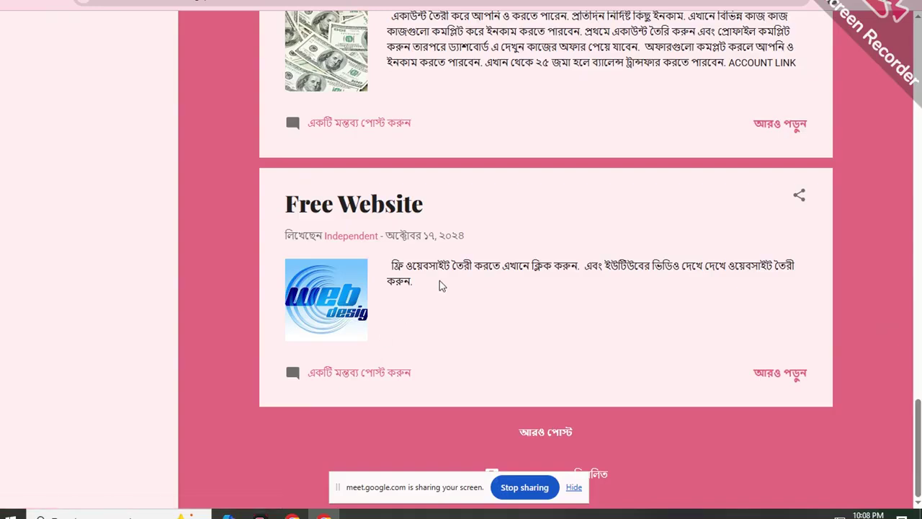
{"action": "left_click", "coordinate": [781, 375]}
Follow the post's ক্লিক করুন free website link to reach the Pantheon login page
{"action": "scroll", "coordinate": [613, 346], "scroll_direction": "down", "scroll_amount": 3}
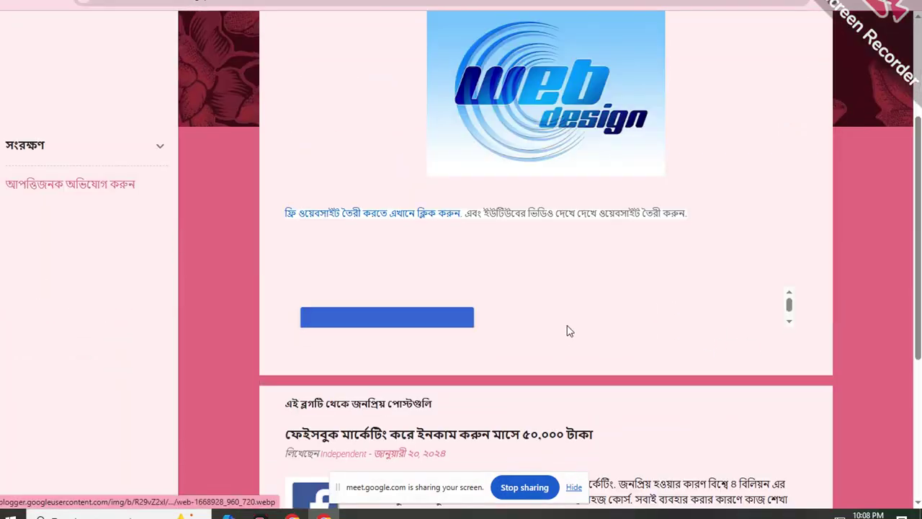
{"action": "left_click", "coordinate": [442, 218]}
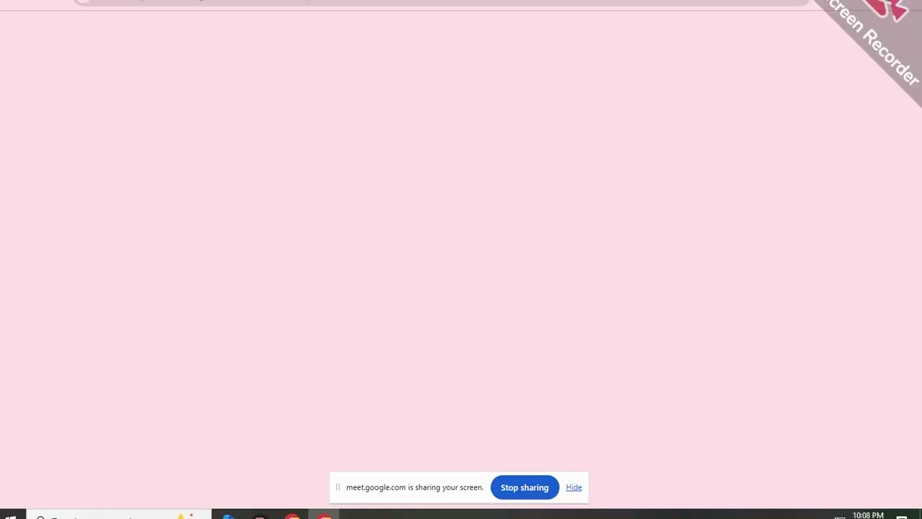
{"action": "key", "text": "alt+Left"}
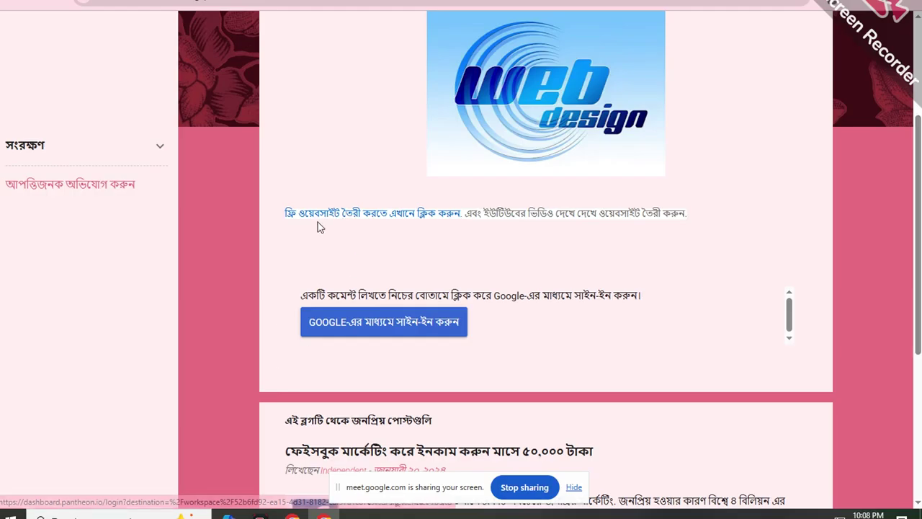
{"action": "left_click", "coordinate": [325, 219]}
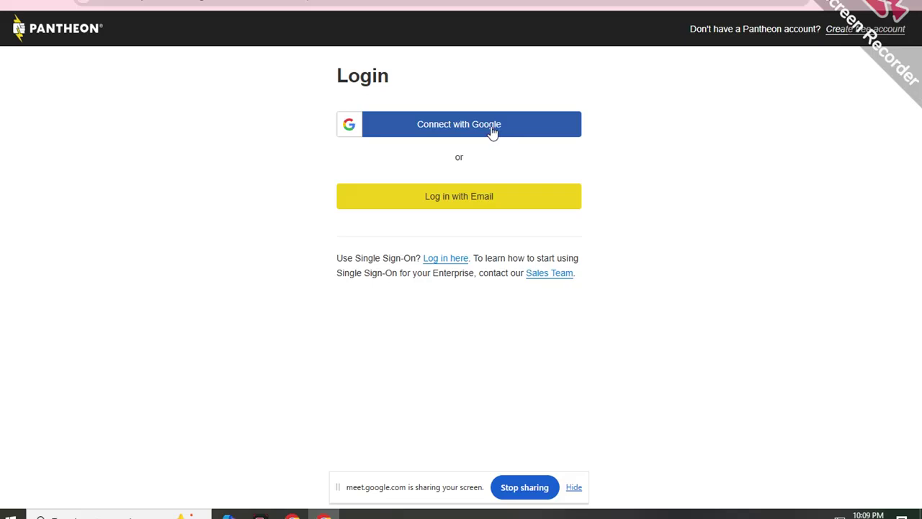
Connect with Google, close the Content Publisher popup, and choose Go Home on the 404 page
{"action": "left_click", "coordinate": [492, 132]}
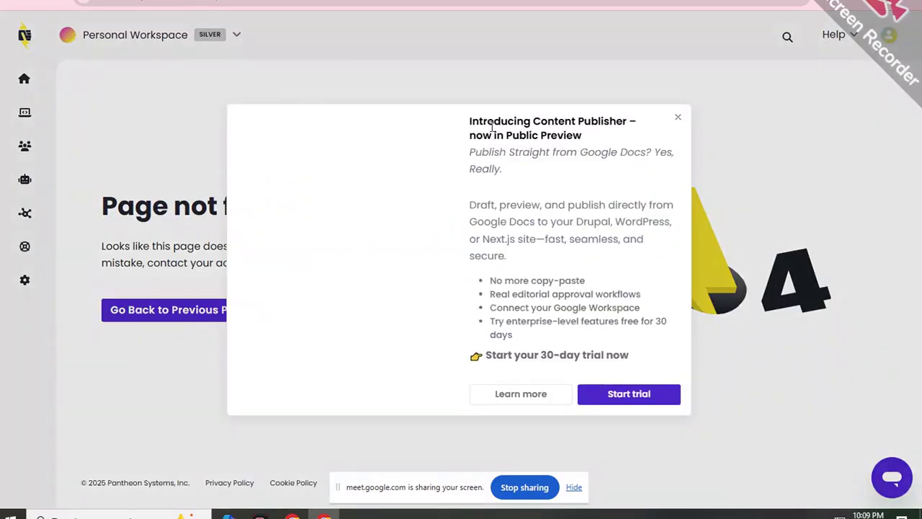
{"action": "left_click", "coordinate": [679, 119]}
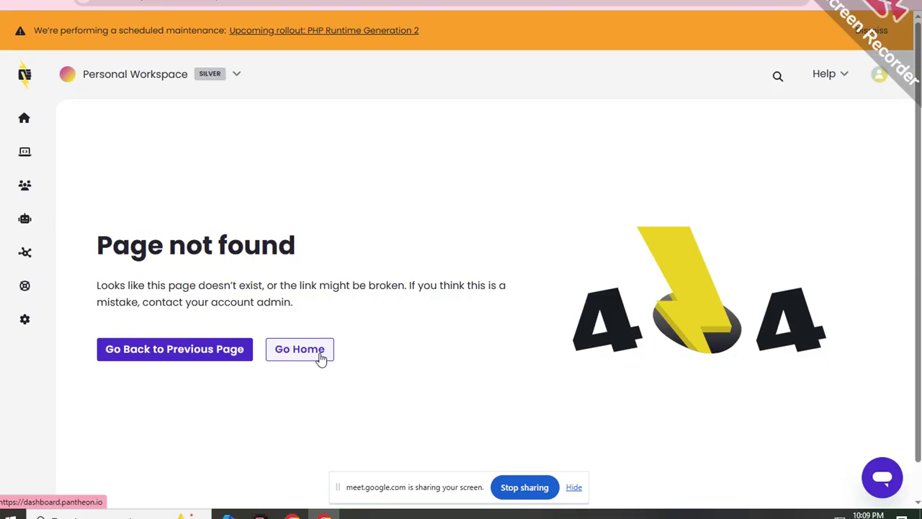
{"action": "left_click", "coordinate": [320, 353]}
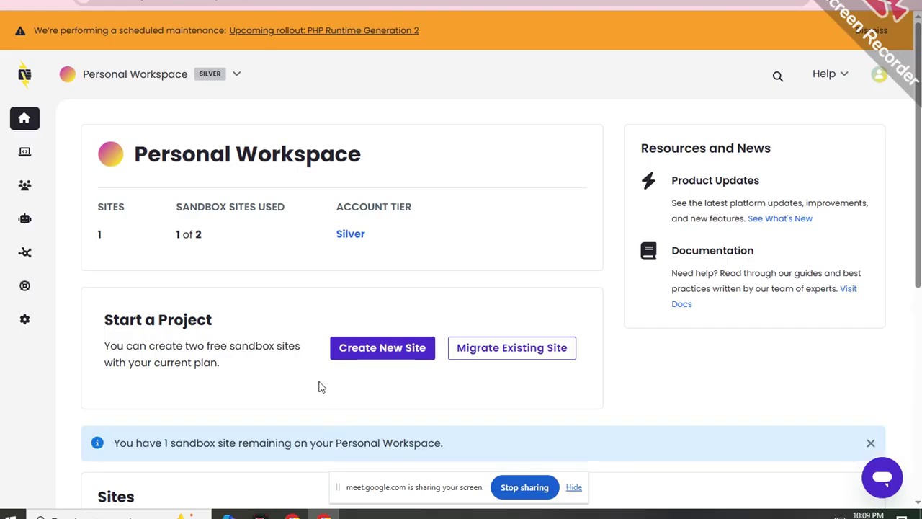
Restore and re-maximize the browser, then pick the Meet call preview from the taskbar
{"action": "scroll", "coordinate": [339, 297], "scroll_direction": "down", "scroll_amount": 1}
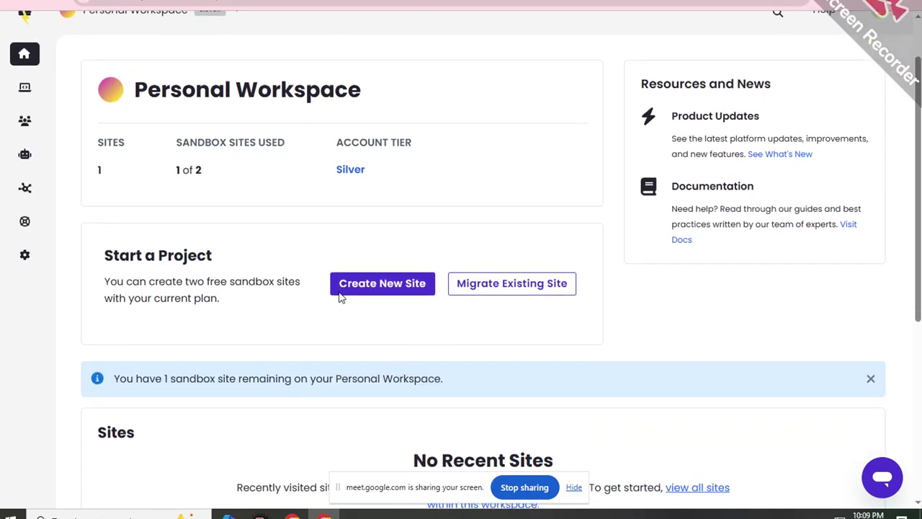
{"action": "scroll", "coordinate": [339, 298], "scroll_direction": "up", "scroll_amount": 1}
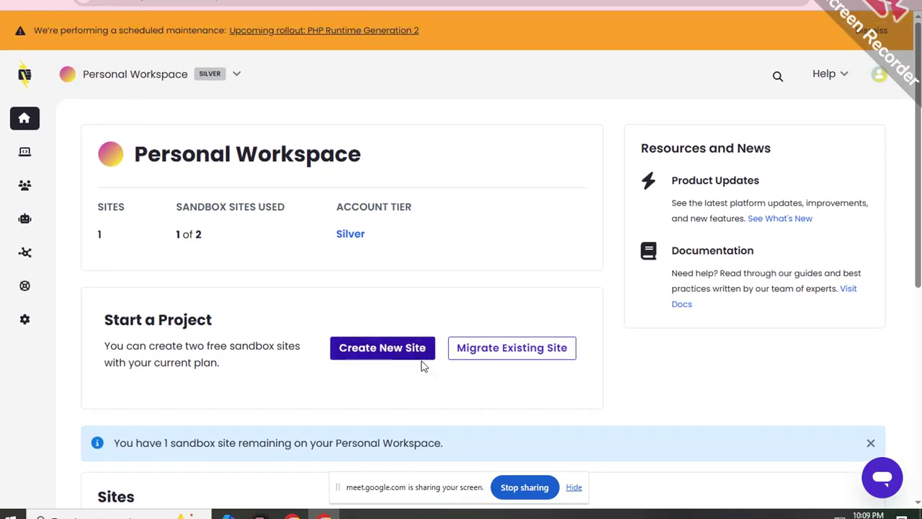
{"action": "left_click", "coordinate": [873, 2]}
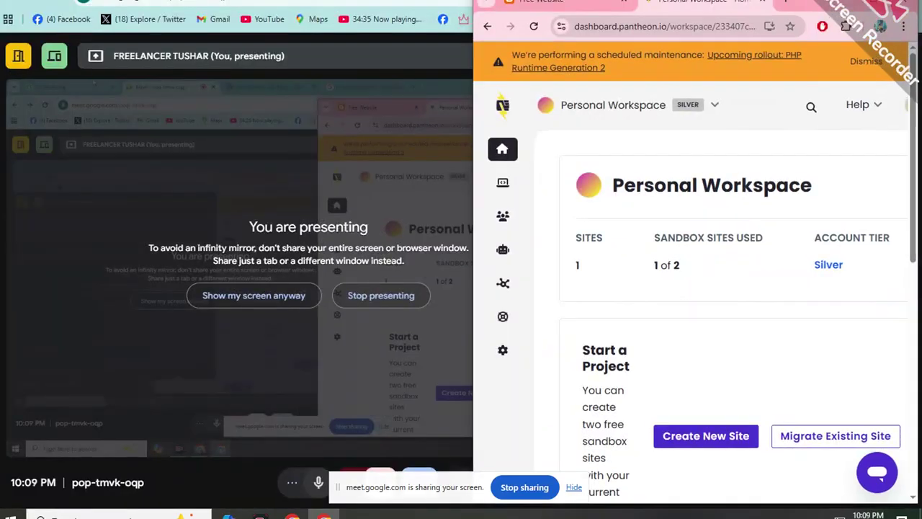
{"action": "left_click", "coordinate": [813, 2]}
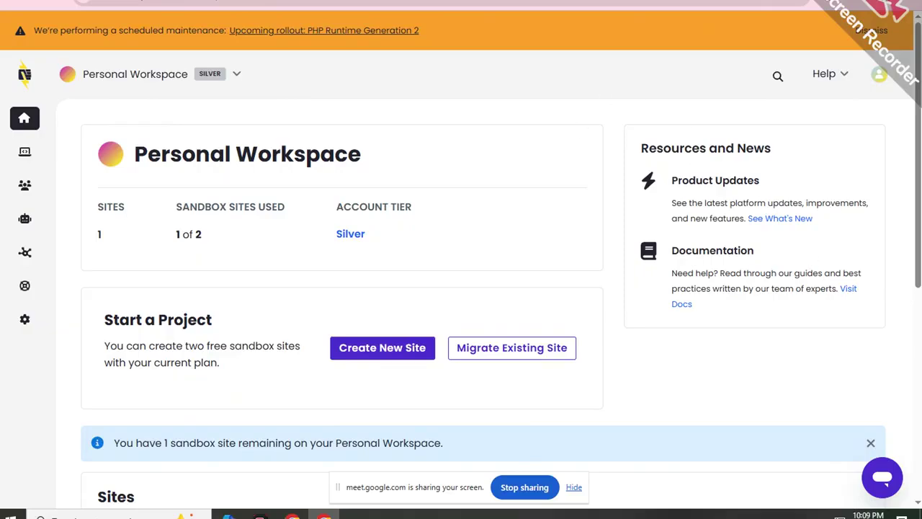
{"action": "mouse_move", "coordinate": [293, 515]}
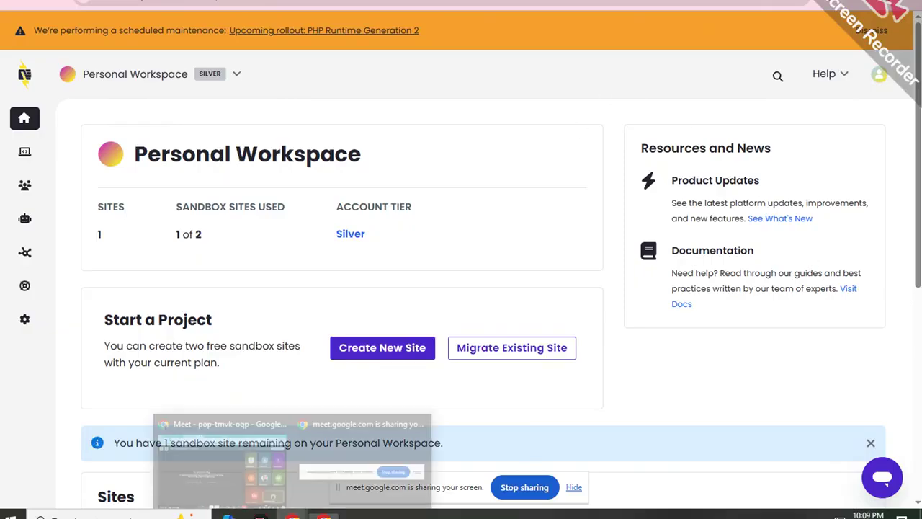
{"action": "left_click", "coordinate": [224, 416]}
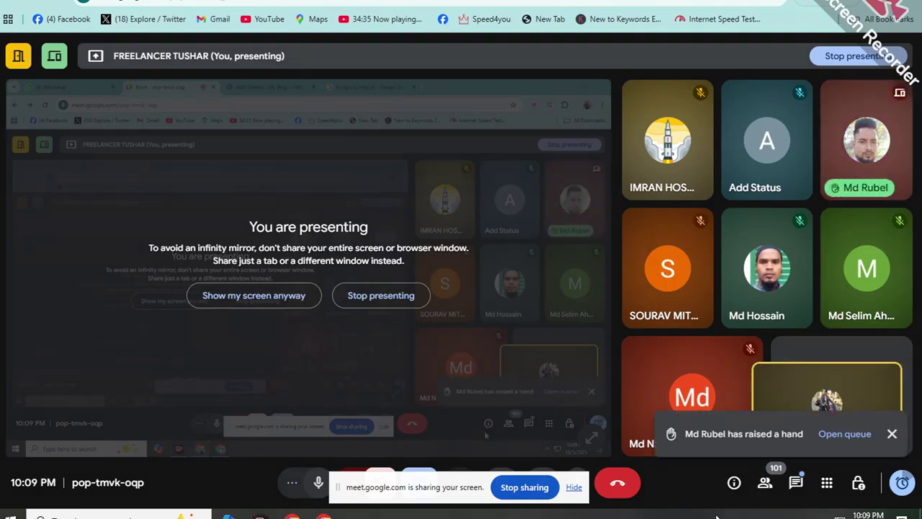
Switch off 'Let contributors send messages' in Host controls, then return to the Pantheon window
{"action": "left_click", "coordinate": [859, 482]}
{"action": "scroll", "coordinate": [865, 338], "scroll_direction": "down", "scroll_amount": 3}
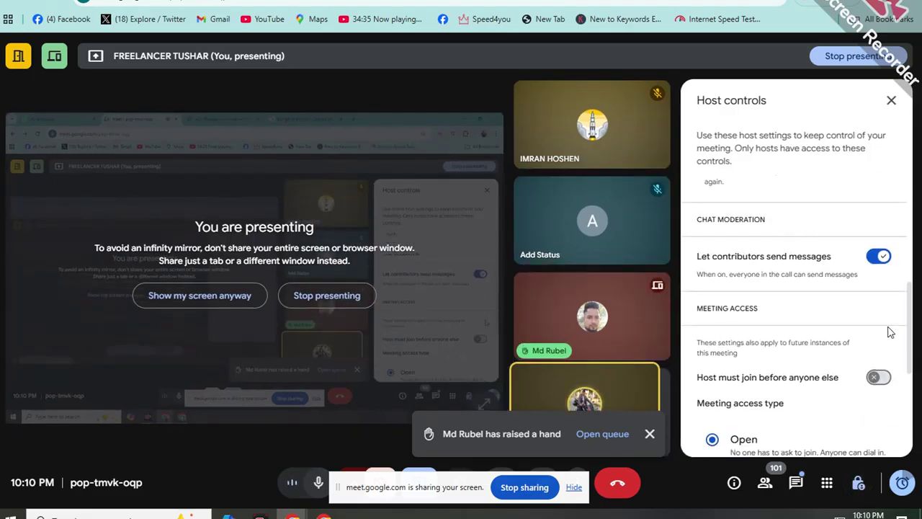
{"action": "left_click", "coordinate": [879, 258]}
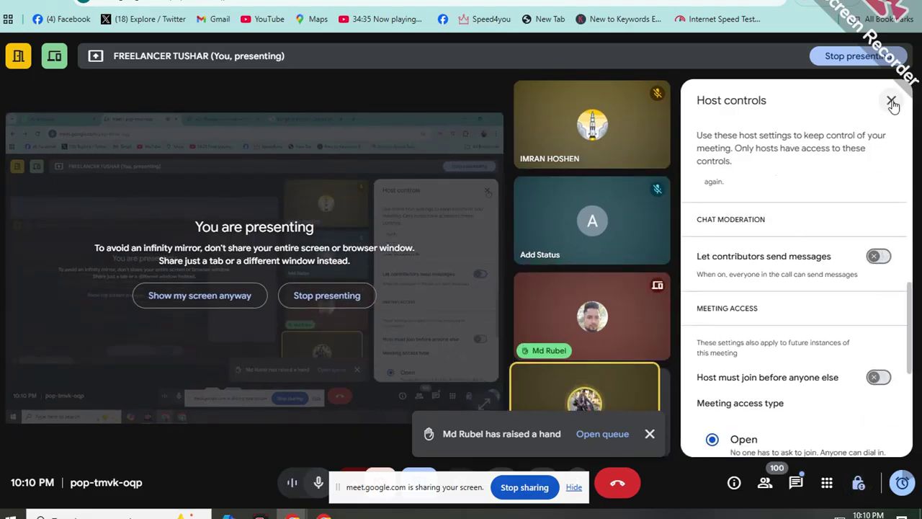
{"action": "left_click", "coordinate": [892, 100]}
{"action": "mouse_move", "coordinate": [325, 514]}
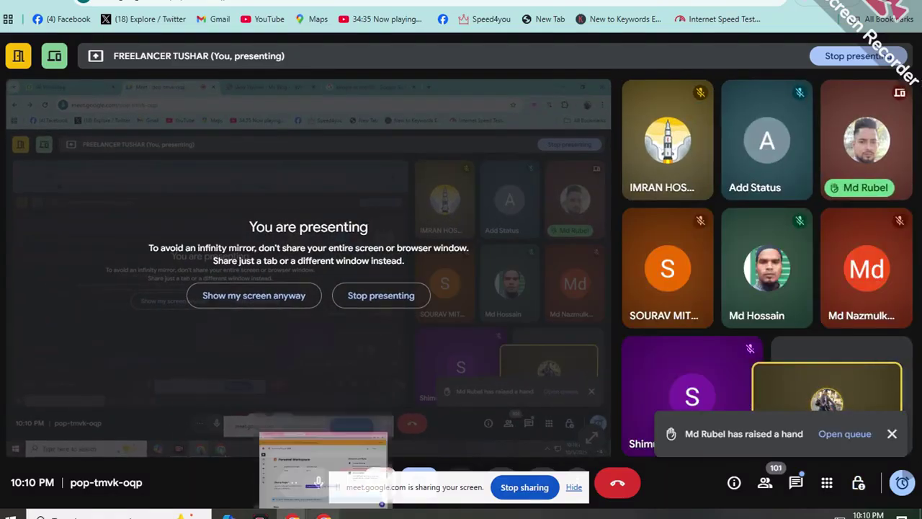
{"action": "left_click", "coordinate": [323, 461]}
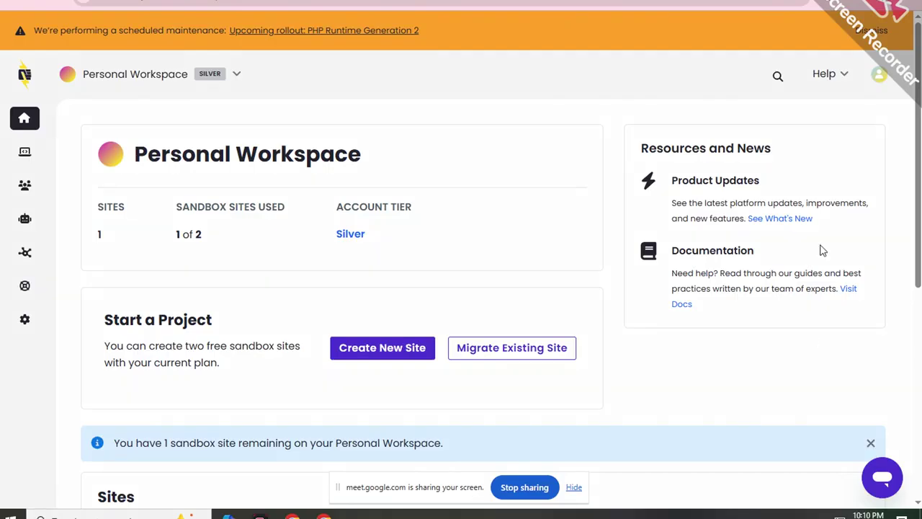
Resize the Pantheon window beside the call, scroll the dashboard, then go full screen with F11
{"action": "key", "text": "super+Right"}
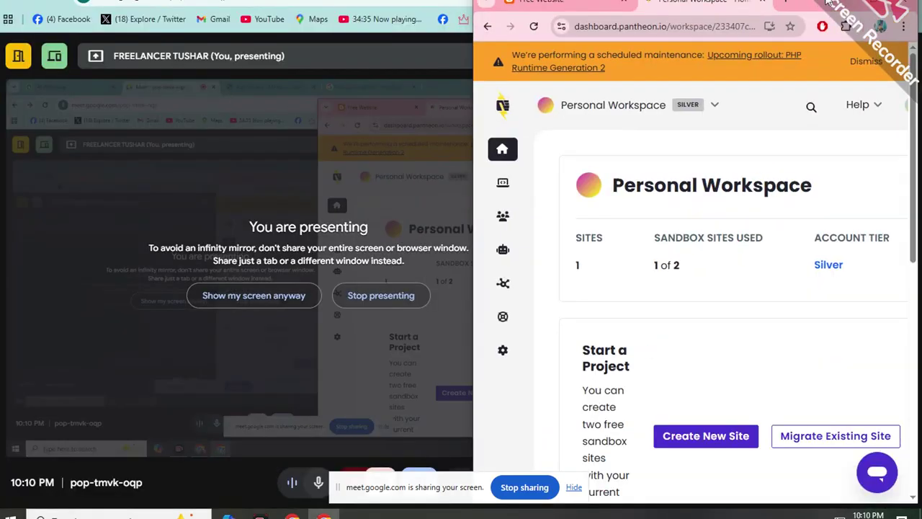
{"action": "key", "text": "super+Up"}
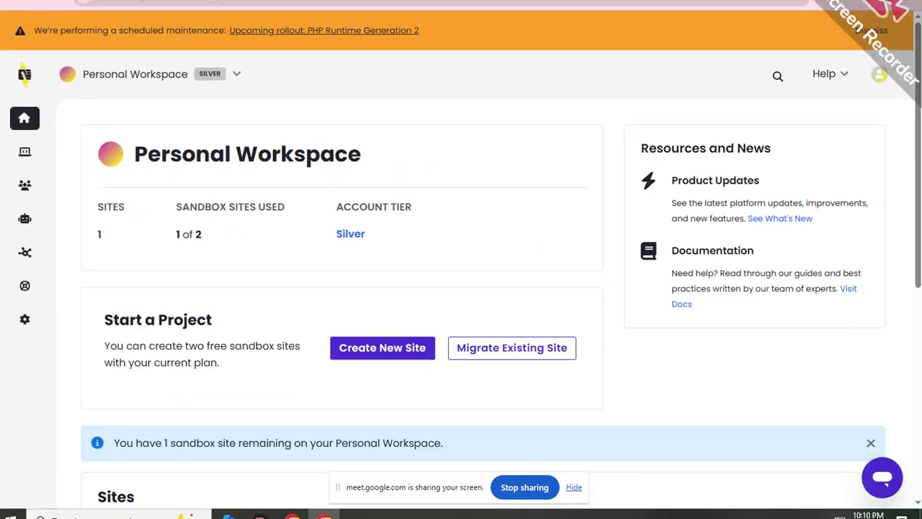
{"action": "key", "text": "super+Right"}
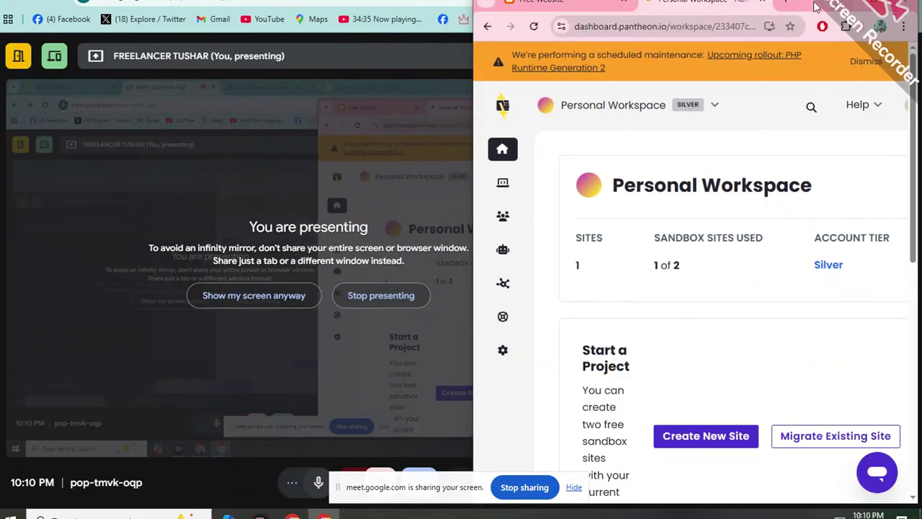
{"action": "key", "text": "super+Down"}
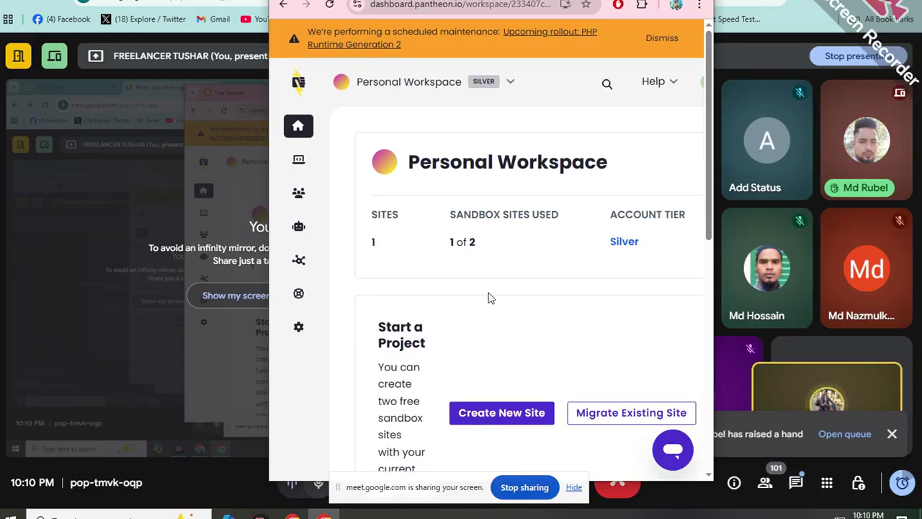
{"action": "scroll", "coordinate": [488, 297], "scroll_direction": "down", "scroll_amount": 3}
{"action": "scroll", "coordinate": [488, 298], "scroll_direction": "down", "scroll_amount": 3}
{"action": "scroll", "coordinate": [500, 264], "scroll_direction": "up", "scroll_amount": 3}
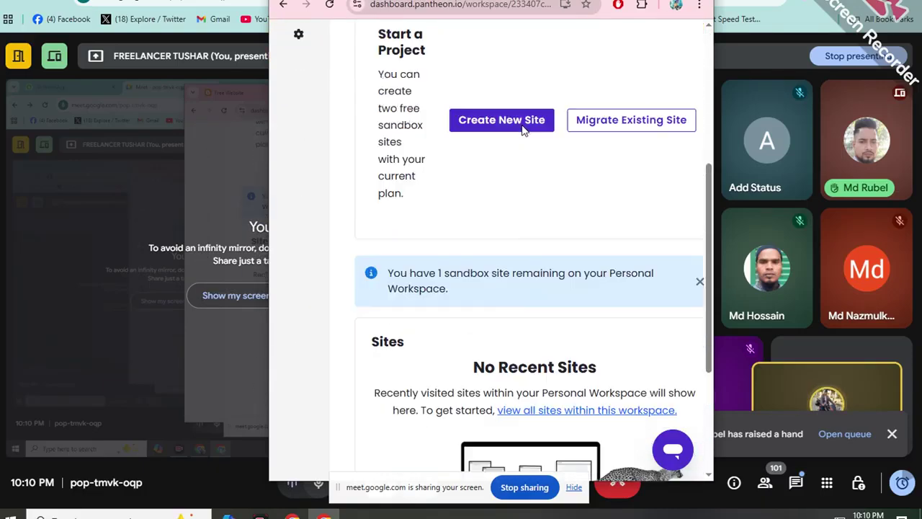
{"action": "scroll", "coordinate": [515, 231], "scroll_direction": "down", "scroll_amount": 4}
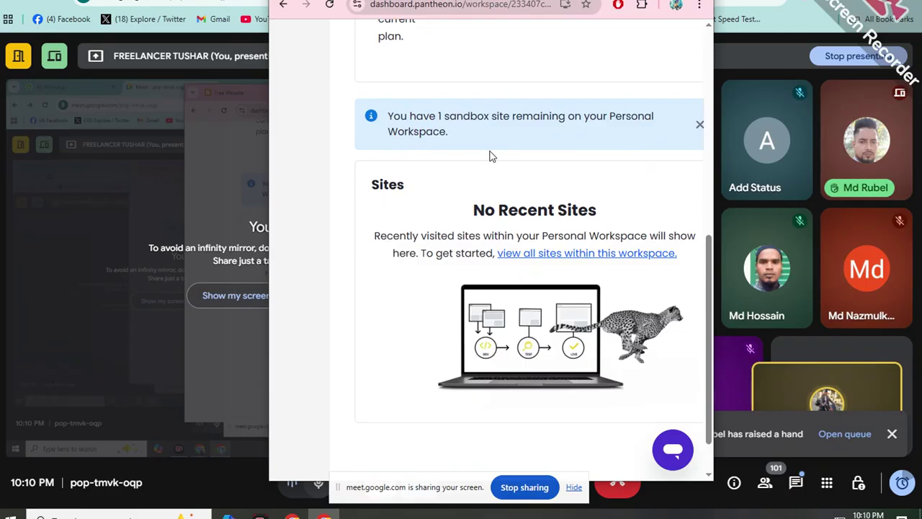
{"action": "scroll", "coordinate": [313, 110], "scroll_direction": "up", "scroll_amount": 3}
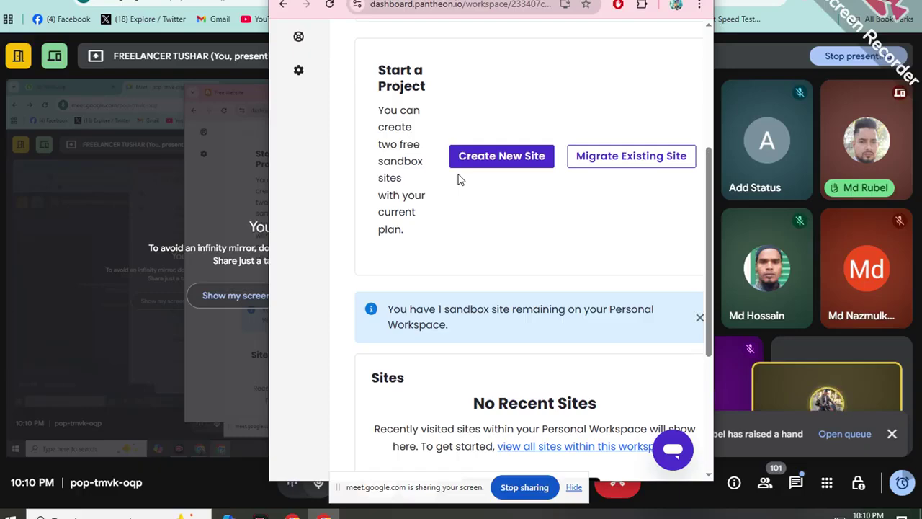
{"action": "scroll", "coordinate": [474, 247], "scroll_direction": "down", "scroll_amount": 4}
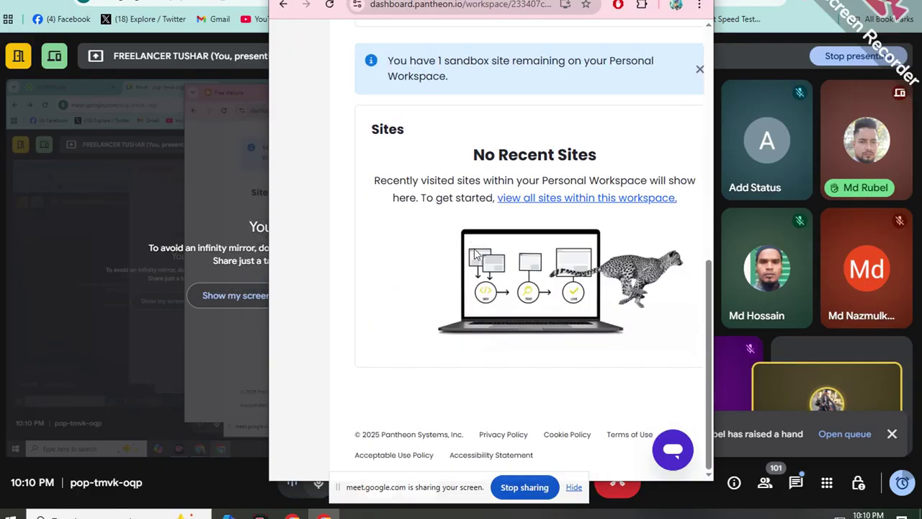
{"action": "scroll", "coordinate": [575, 399], "scroll_direction": "up", "scroll_amount": 7}
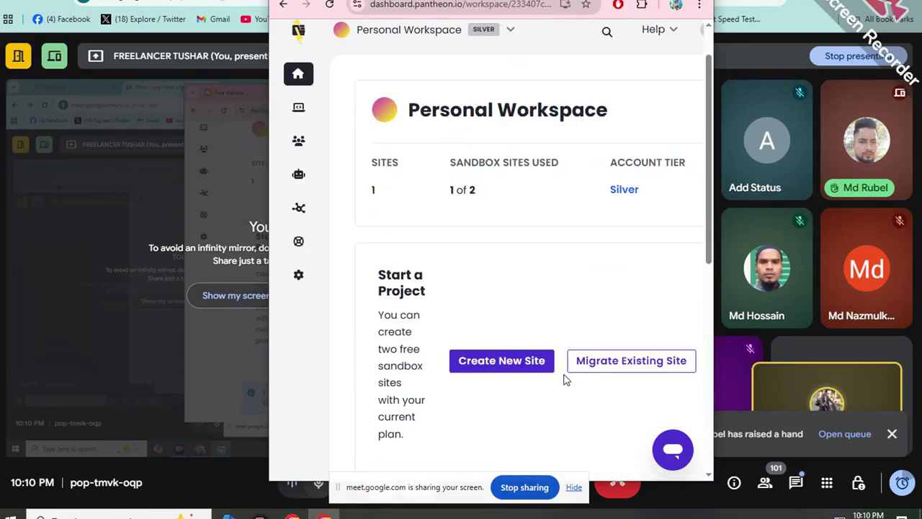
{"action": "scroll", "coordinate": [565, 371], "scroll_direction": "down", "scroll_amount": 2}
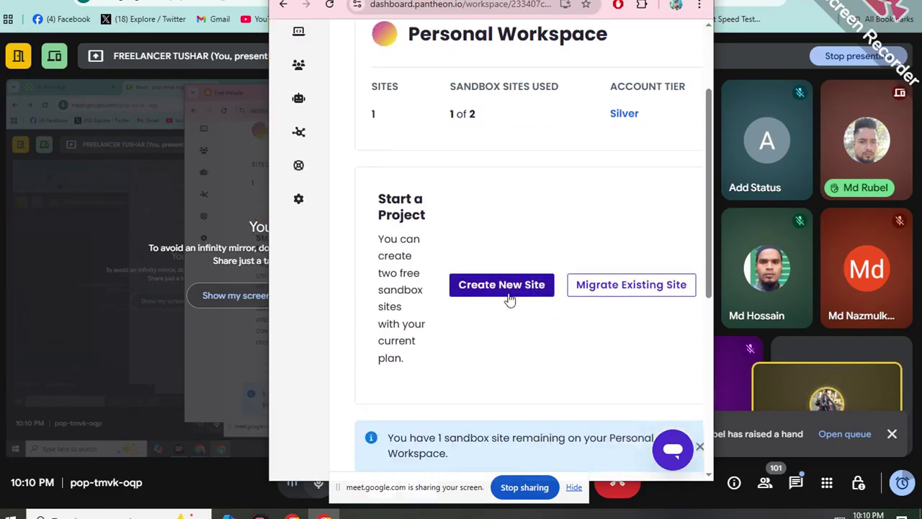
{"action": "key", "text": "F11"}
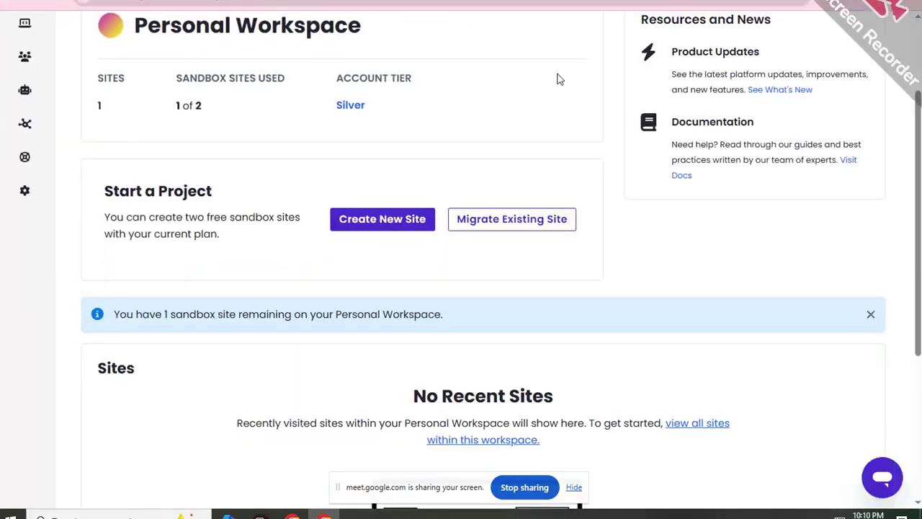
Choose Create New Site and pick WordPress as the site type
{"action": "left_click", "coordinate": [370, 231]}
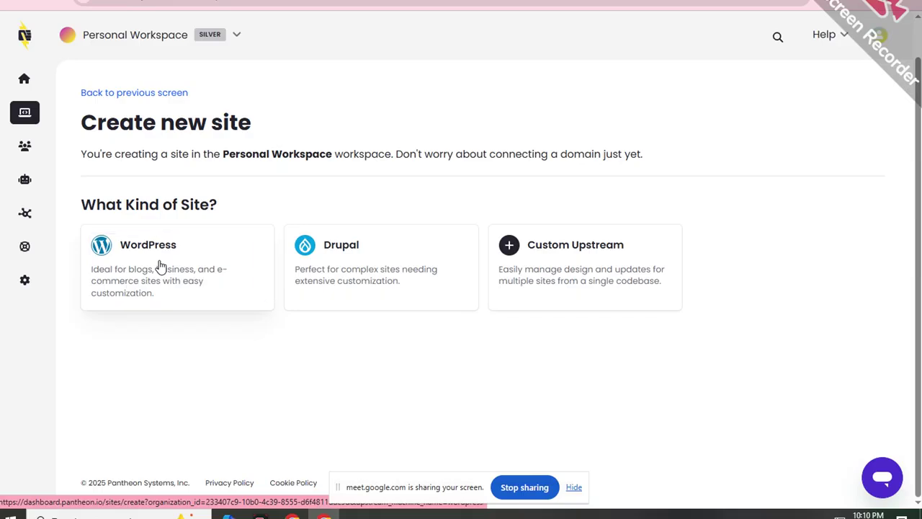
{"action": "left_click", "coordinate": [161, 266]}
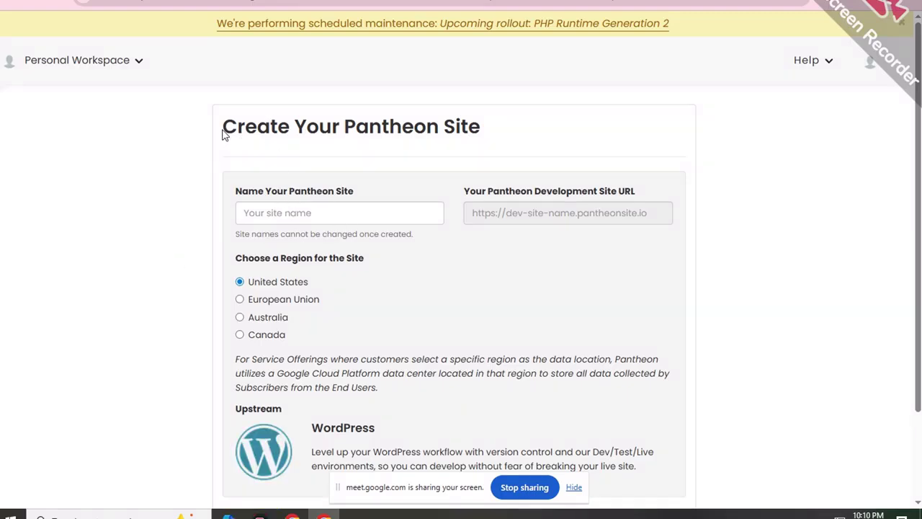
Once the Create Your Pantheon Site form loads, place the cursor in the site name field
{"action": "left_click_drag", "start_coordinate": [343, 130], "coordinate": [433, 127]}
{"action": "left_click", "coordinate": [432, 127]}
{"action": "left_click", "coordinate": [301, 209]}
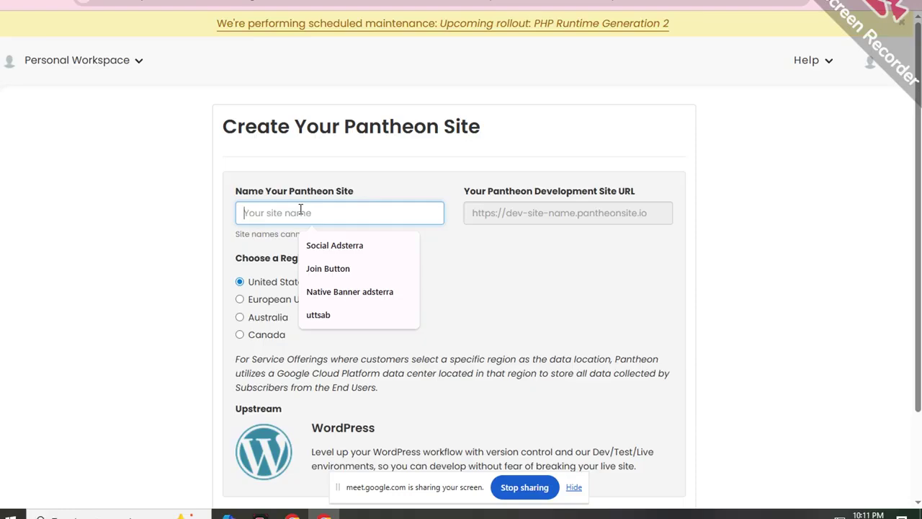
Type 'prochesta' as the new site's name and review the form
{"action": "type", "text": "proc"}
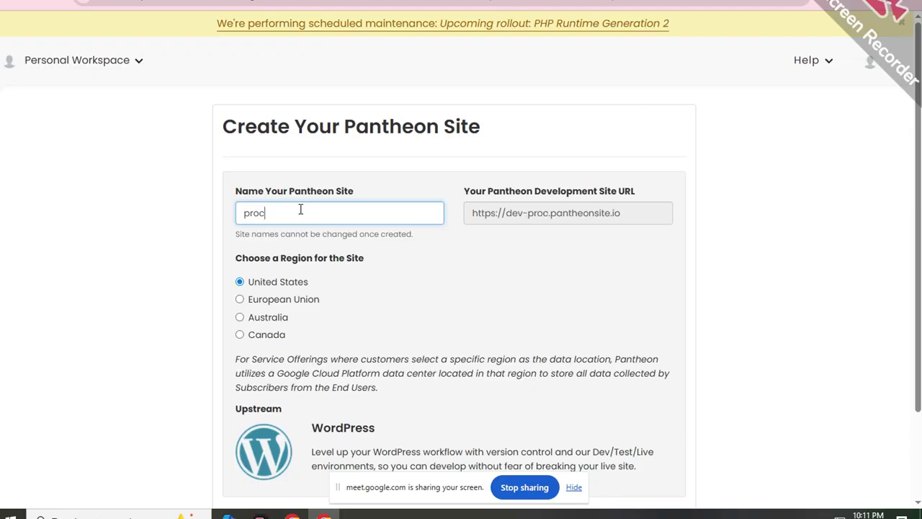
{"action": "type", "text": "hesta"}
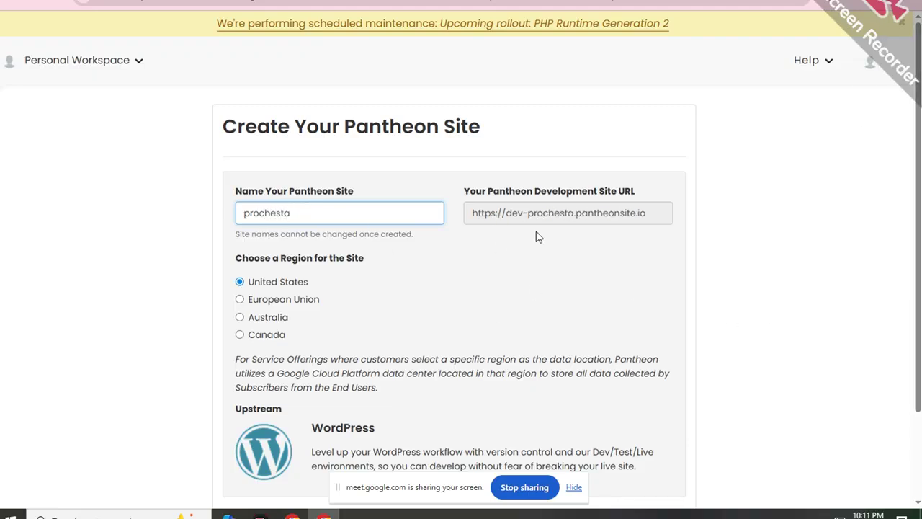
{"action": "scroll", "coordinate": [552, 239], "scroll_direction": "down", "scroll_amount": 2}
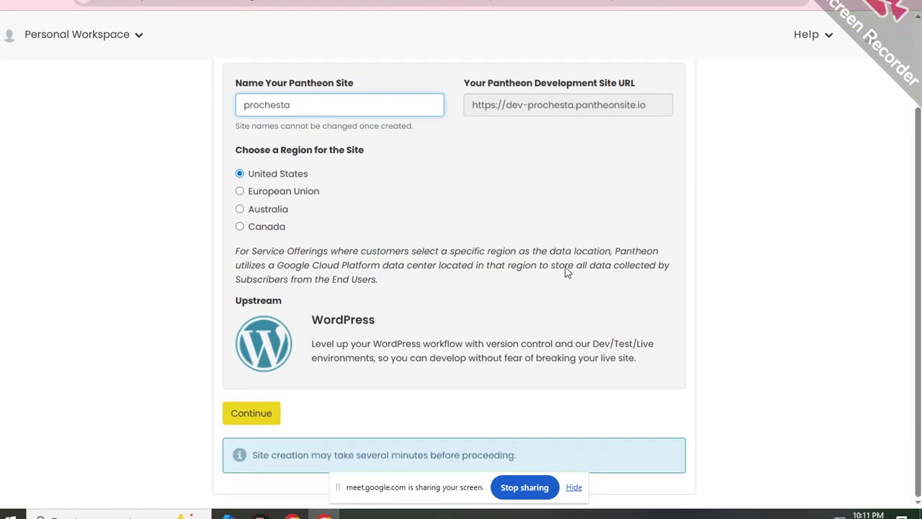
{"action": "scroll", "coordinate": [562, 271], "scroll_direction": "up", "scroll_amount": 1}
{"action": "left_click_drag", "start_coordinate": [400, 490], "coordinate": [418, 518]}
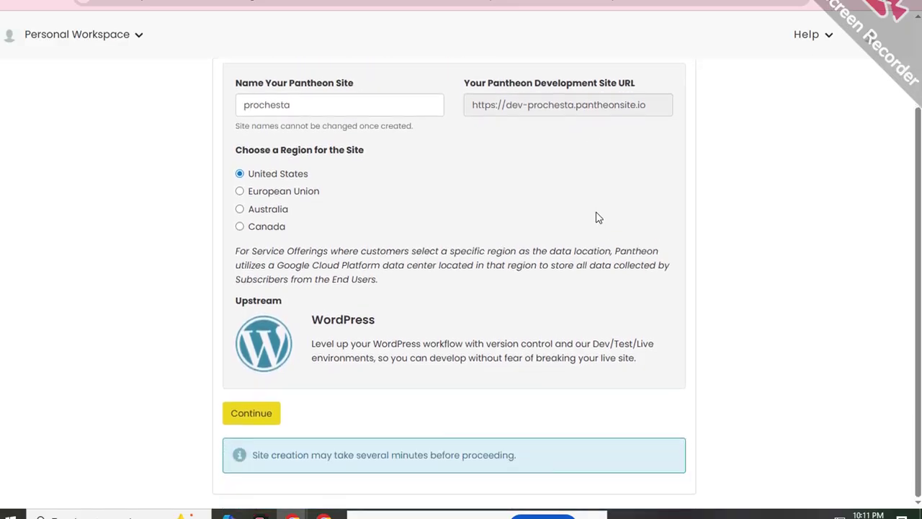
{"action": "left_click", "coordinate": [327, 210]}
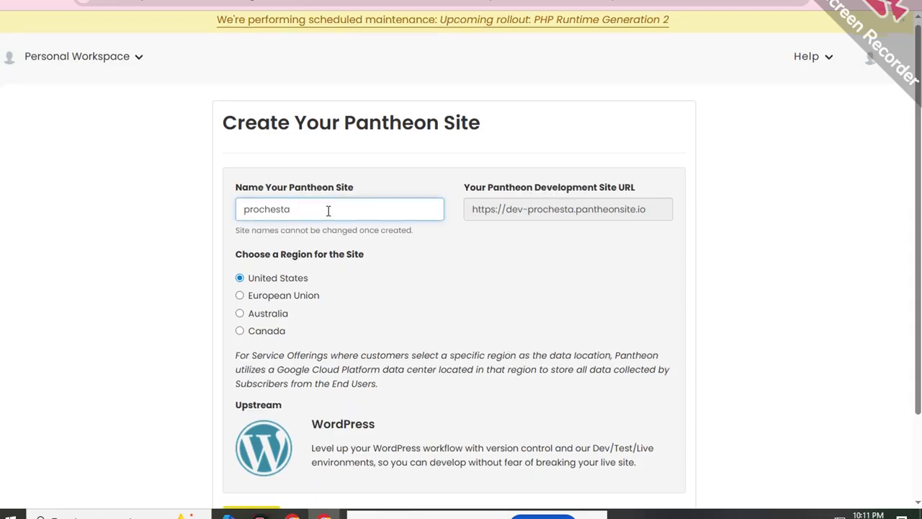
{"action": "scroll", "coordinate": [292, 461], "scroll_direction": "down", "scroll_amount": 1}
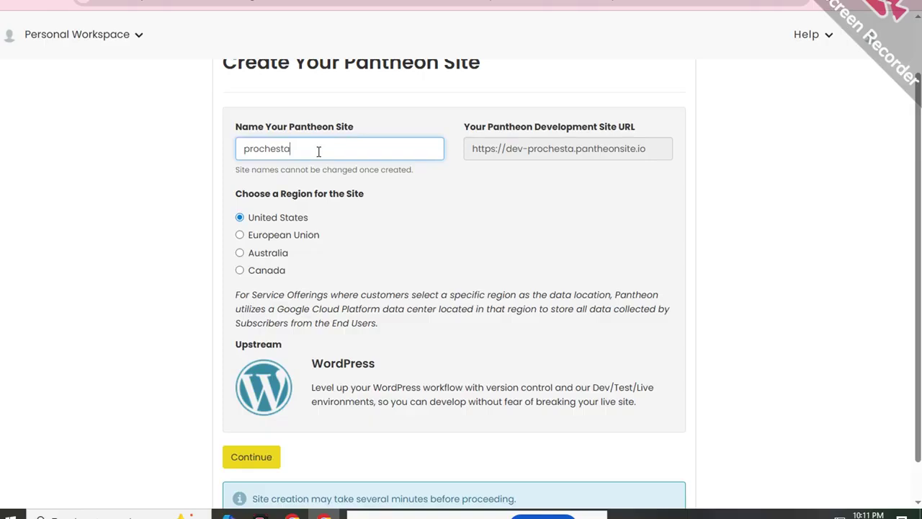
Try the suffixes 250 and 25 on the name, deleting them to leave 'prochesta'
{"action": "type", "text": "250"}
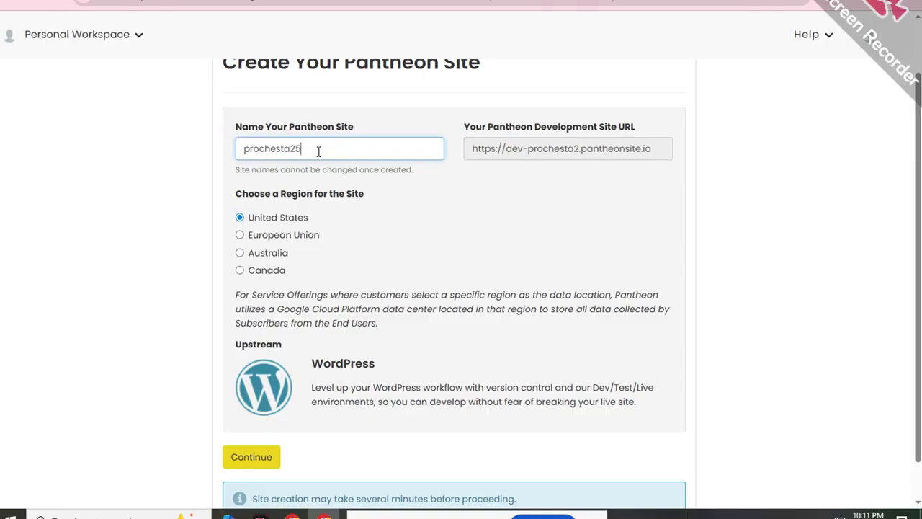
{"action": "key", "text": "BackSpace"}
{"action": "key", "text": "BackSpace"}
{"action": "key", "text": "BackSpace"}
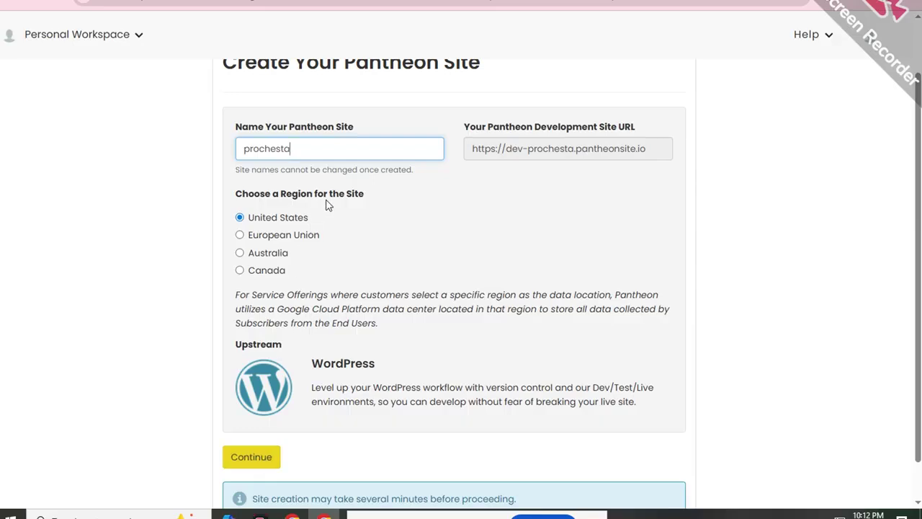
{"action": "left_click_drag", "start_coordinate": [315, 149], "coordinate": [230, 156]}
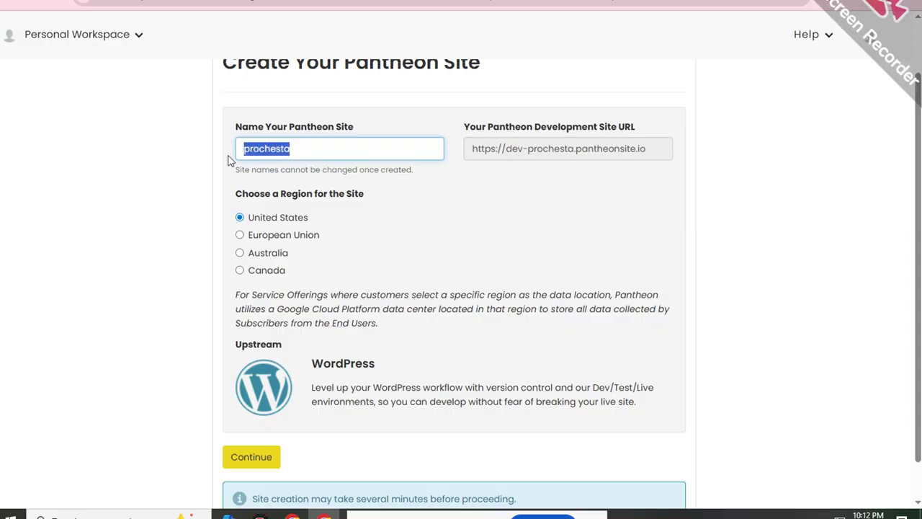
{"action": "left_click", "coordinate": [318, 153]}
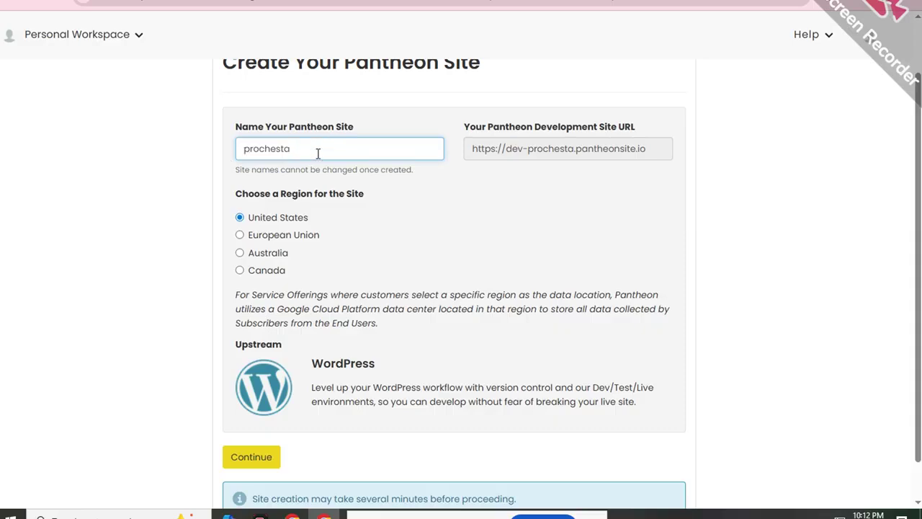
{"action": "type", "text": "25"}
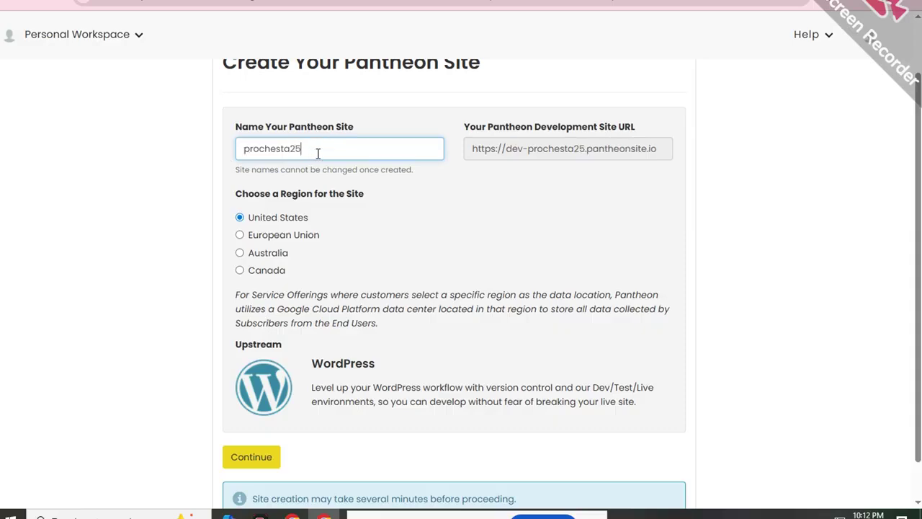
{"action": "key", "text": "BackSpace"}
{"action": "key", "text": "BackSpace"}
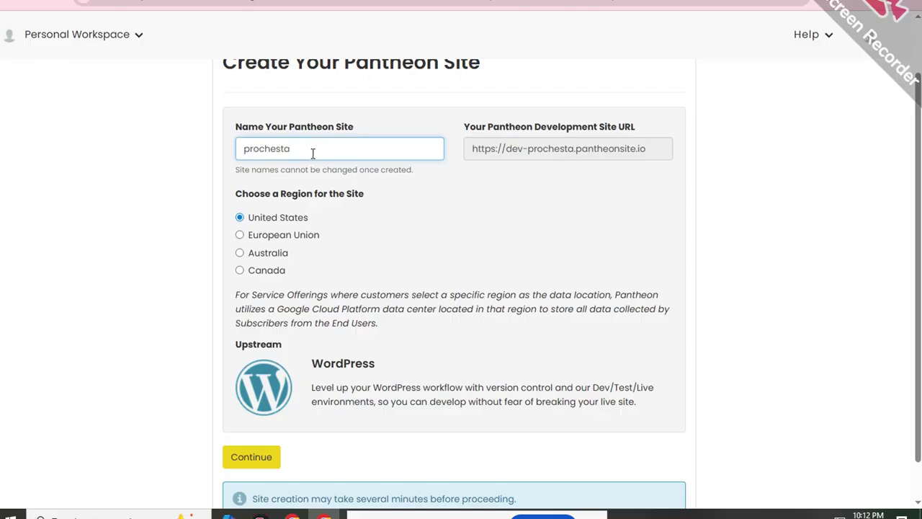
Submit the site name and read the error that prochesta already exists
{"action": "left_click", "coordinate": [271, 459]}
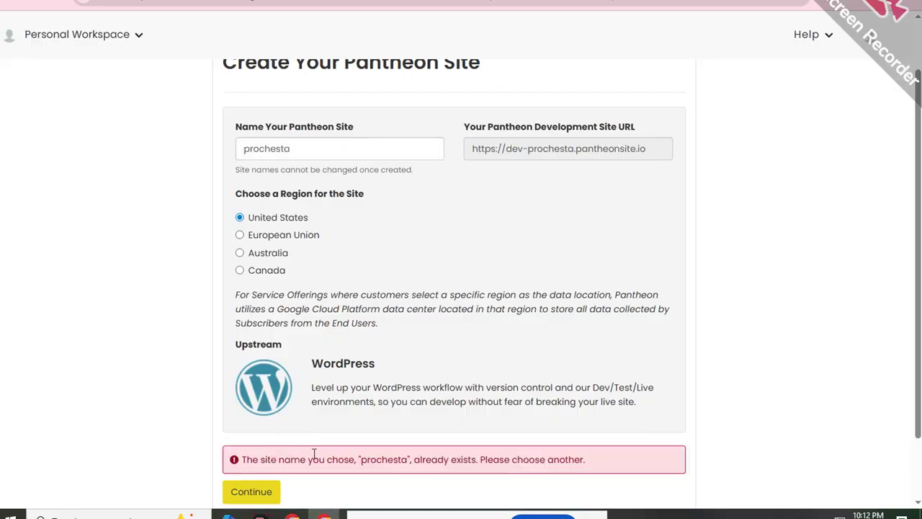
{"action": "scroll", "coordinate": [314, 454], "scroll_direction": "down", "scroll_amount": 1}
{"action": "scroll", "coordinate": [309, 453], "scroll_direction": "up", "scroll_amount": 1}
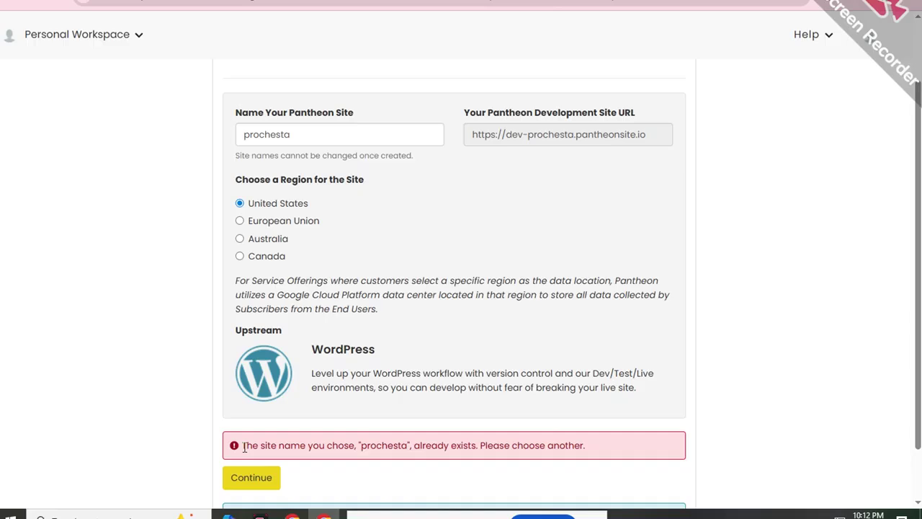
{"action": "left_click_drag", "start_coordinate": [245, 447], "coordinate": [605, 451]}
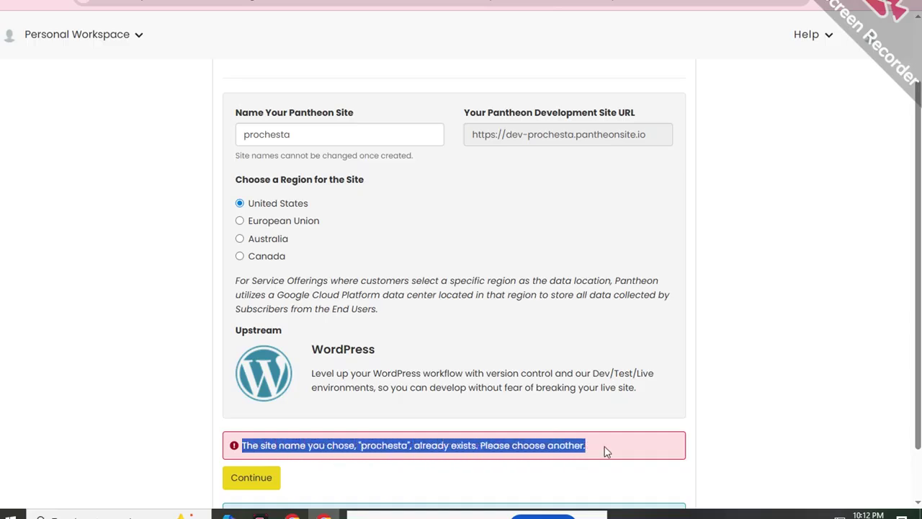
{"action": "left_click", "coordinate": [833, 284]}
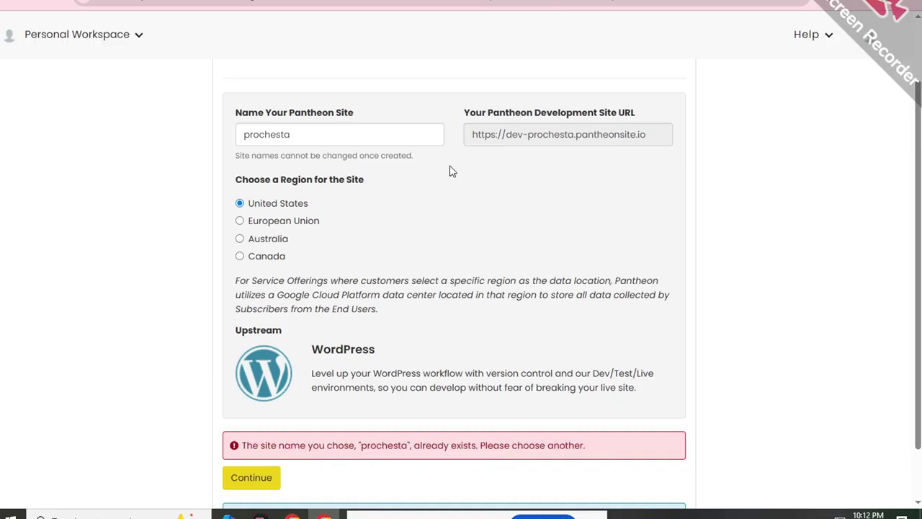
Append 2 to make the name prochesta2 and resubmit to create the WordPress site
{"action": "left_click", "coordinate": [350, 134]}
{"action": "type", "text": "2"}
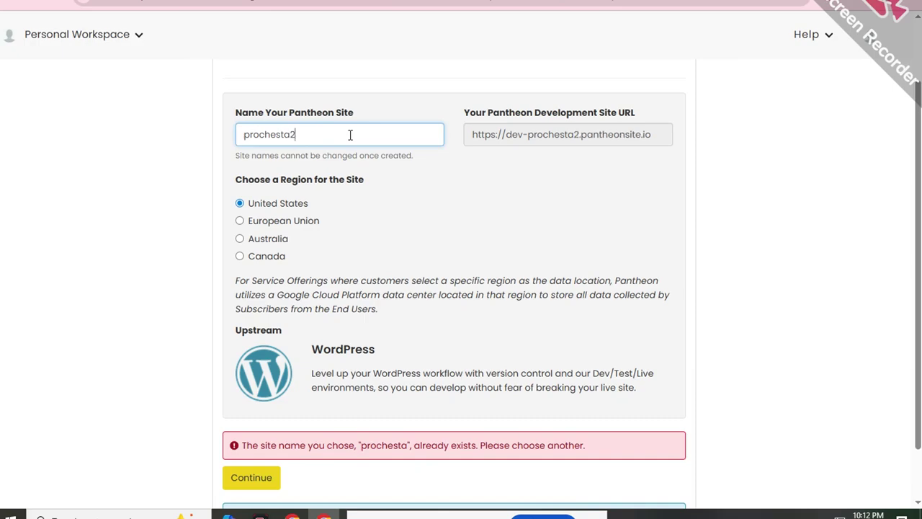
{"action": "scroll", "coordinate": [364, 317], "scroll_direction": "down", "scroll_amount": 1}
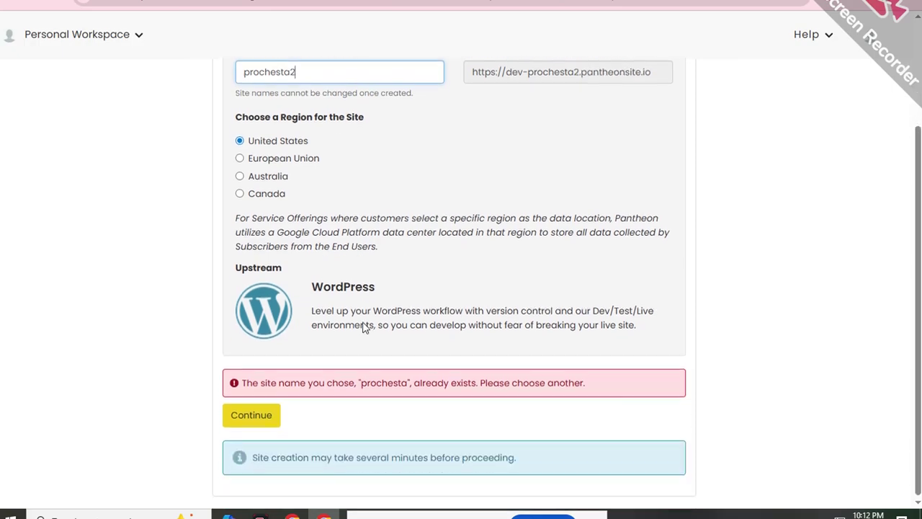
{"action": "left_click", "coordinate": [256, 423]}
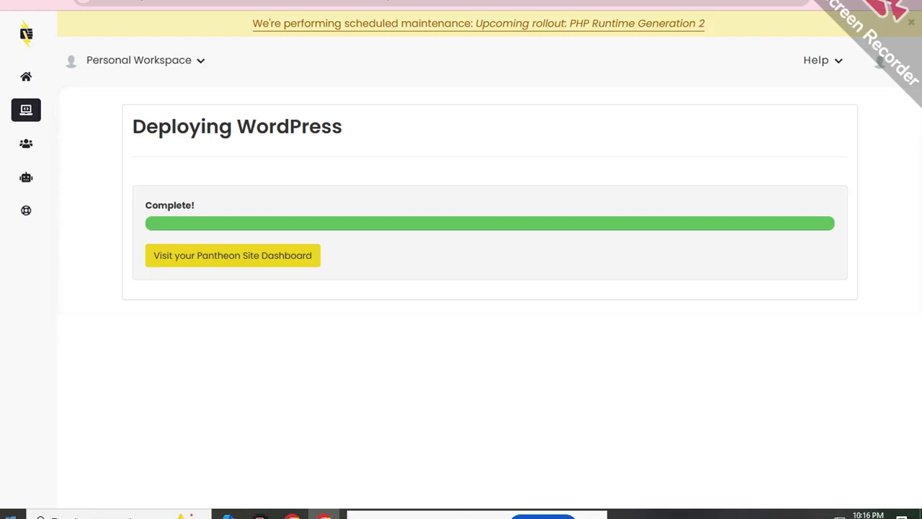
Open the prochesta2 site dashboard and launch its development site to the sandbox warning page
{"action": "left_click", "coordinate": [258, 265]}
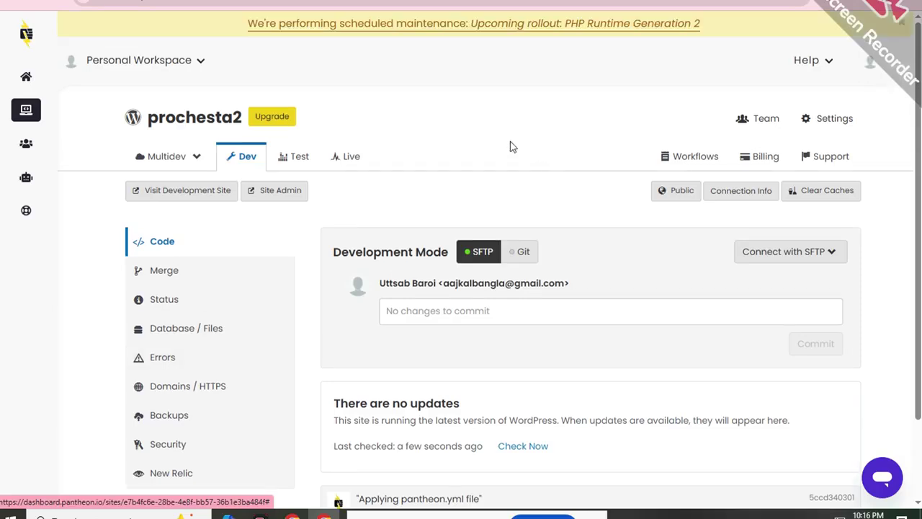
{"action": "scroll", "coordinate": [395, 169], "scroll_direction": "down", "scroll_amount": 1}
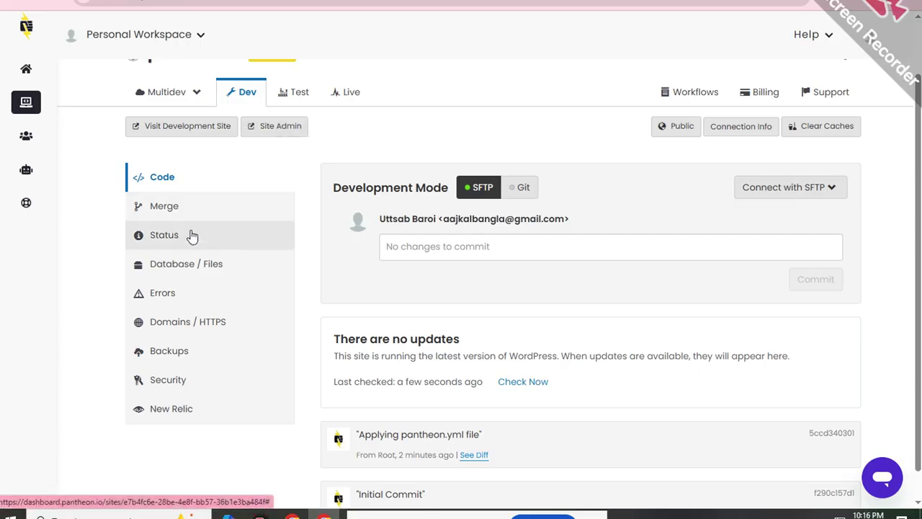
{"action": "right_click", "coordinate": [172, 128]}
{"action": "left_click", "coordinate": [209, 144]}
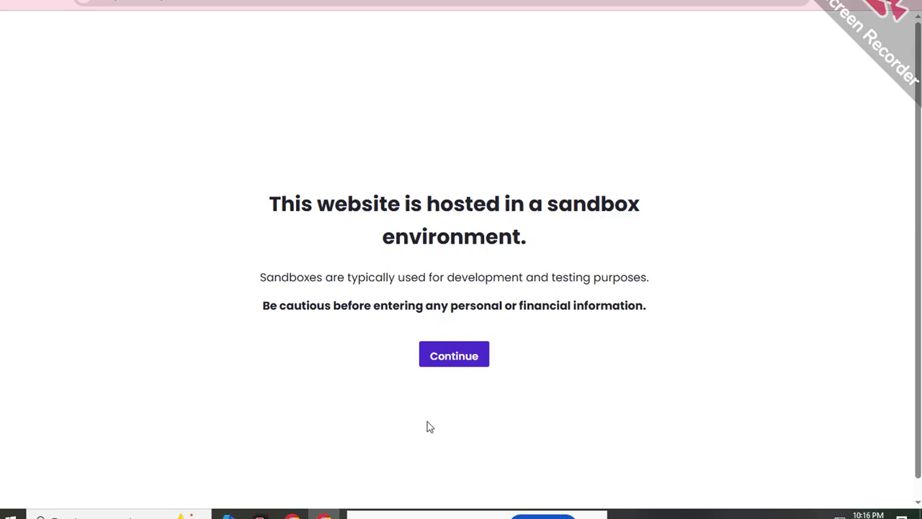
Continue past the sandbox warning to the WordPress language list, then return to the Pantheon Dev dashboard
{"action": "left_click", "coordinate": [465, 358]}
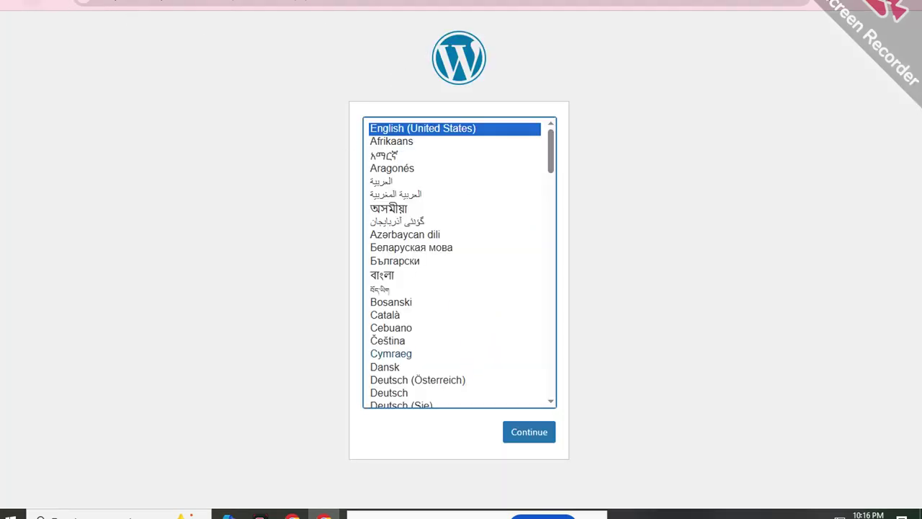
{"action": "left_click", "coordinate": [248, 1]}
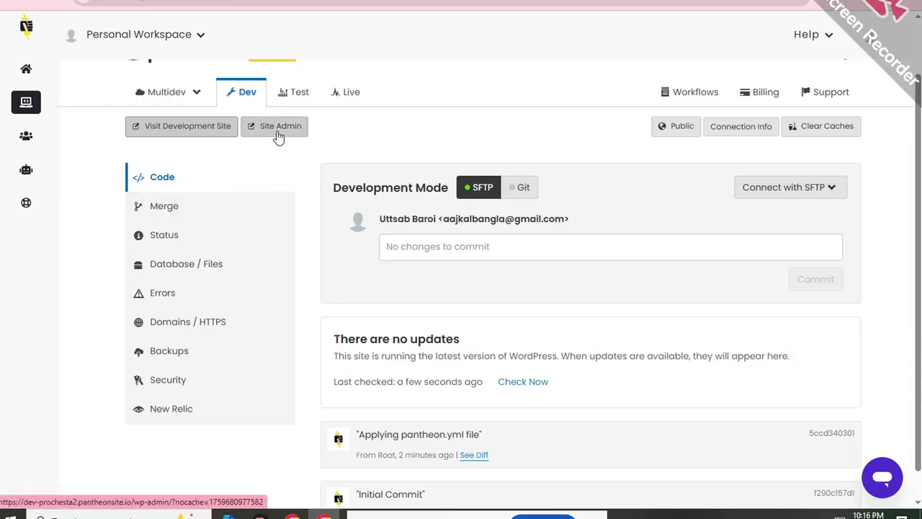
{"action": "left_click", "coordinate": [280, 127]}
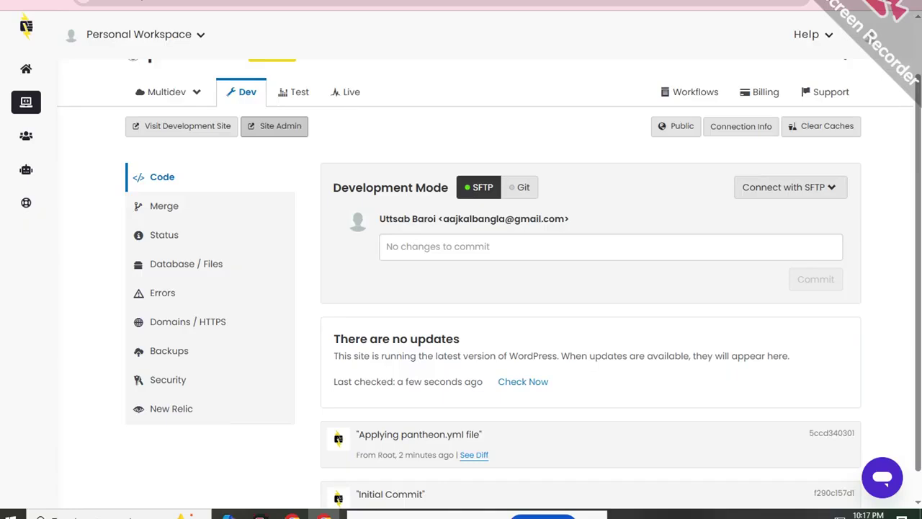
Open Site Admin and continue the installer with English (United States) to the Welcome form
{"action": "left_click", "coordinate": [282, 134]}
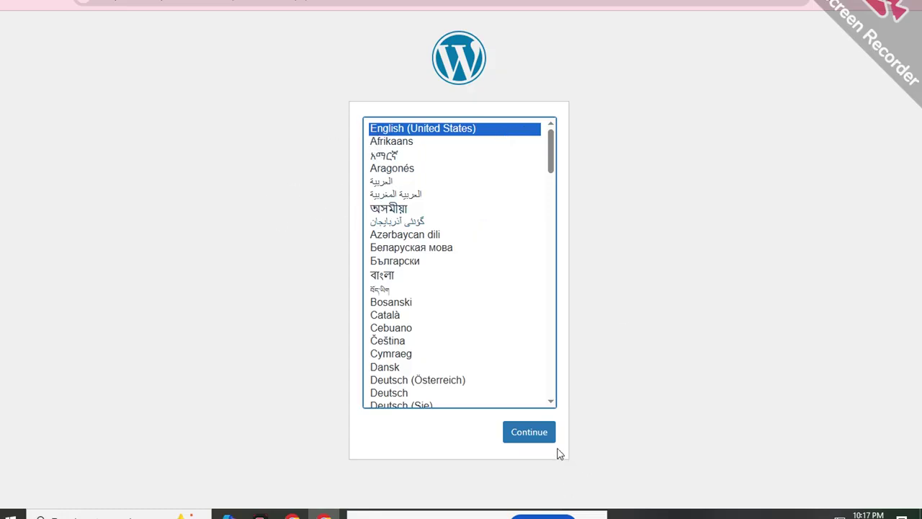
{"action": "left_click", "coordinate": [537, 435]}
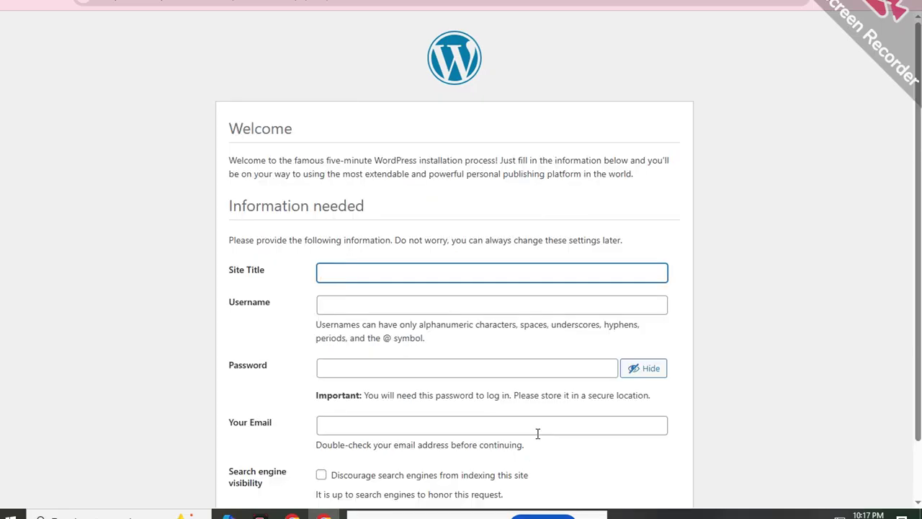
Enter site title 'Prochesta' and lowercase admin username 'prochesta' in the installer form
{"action": "scroll", "coordinate": [500, 404], "scroll_direction": "down", "scroll_amount": 2}
{"action": "left_click", "coordinate": [395, 197]}
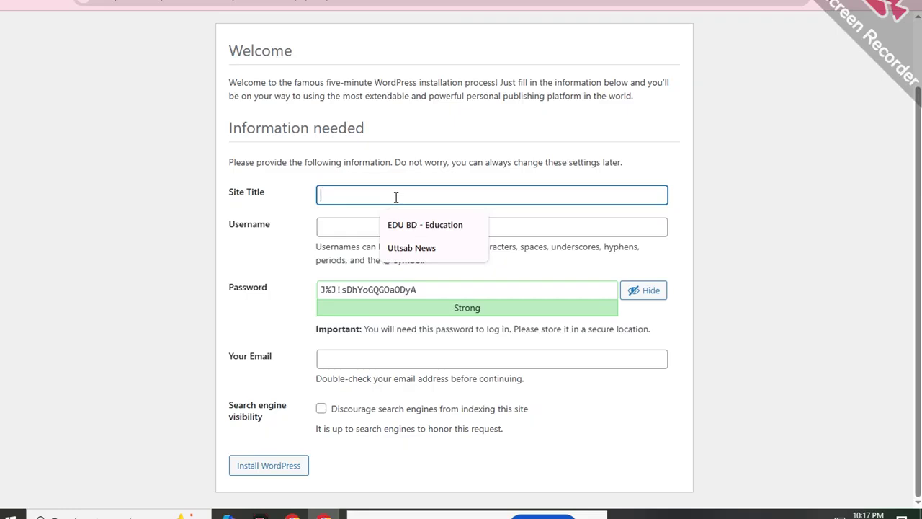
{"action": "type", "text": "Pr"}
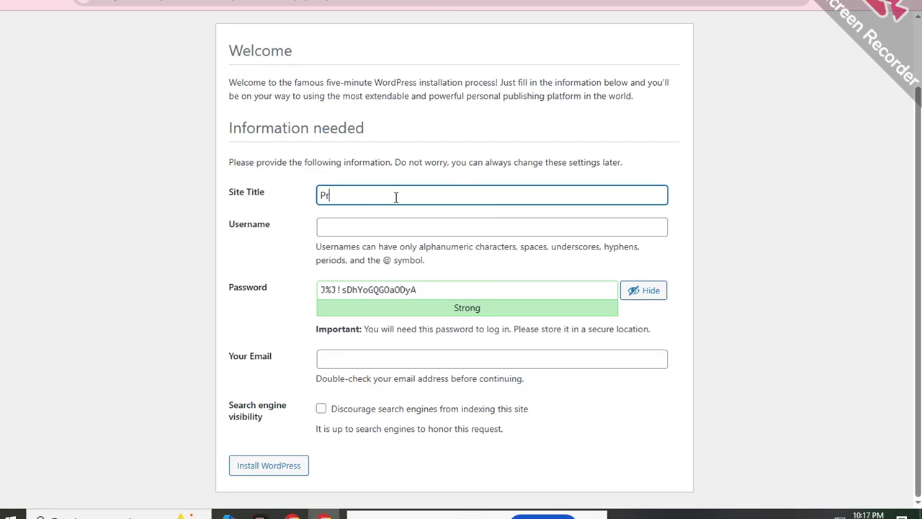
{"action": "type", "text": "ochesta"}
{"action": "left_click", "coordinate": [392, 228]}
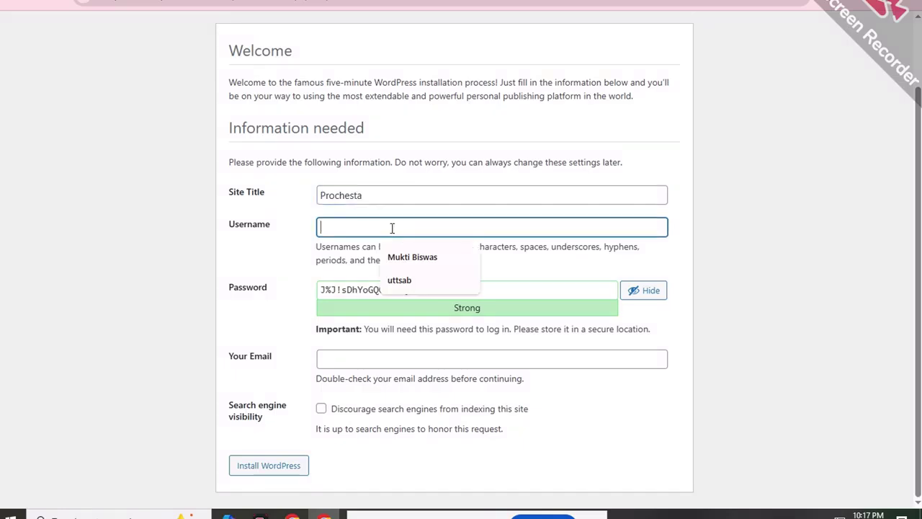
{"action": "type", "text": "PROCHESTA"}
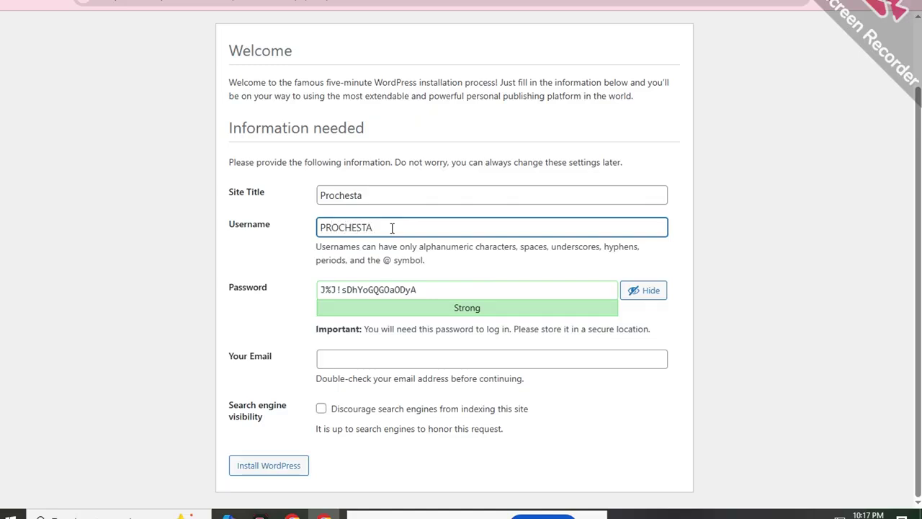
{"action": "key", "text": "BackSpace"}
{"action": "key", "text": "BackSpace"}
{"action": "key", "text": "BackSpace"}
{"action": "key", "text": "BackSpace"}
{"action": "key", "text": "BackSpace"}
{"action": "key", "text": "BackSpace"}
{"action": "key", "text": "BackSpace"}
{"action": "key", "text": "BackSpace"}
{"action": "key", "text": "BackSpace"}
{"action": "type", "text": "prochesta"}
Replace the generated password with a custom admin password
{"action": "left_click_drag", "start_coordinate": [416, 290], "coordinate": [305, 300]}
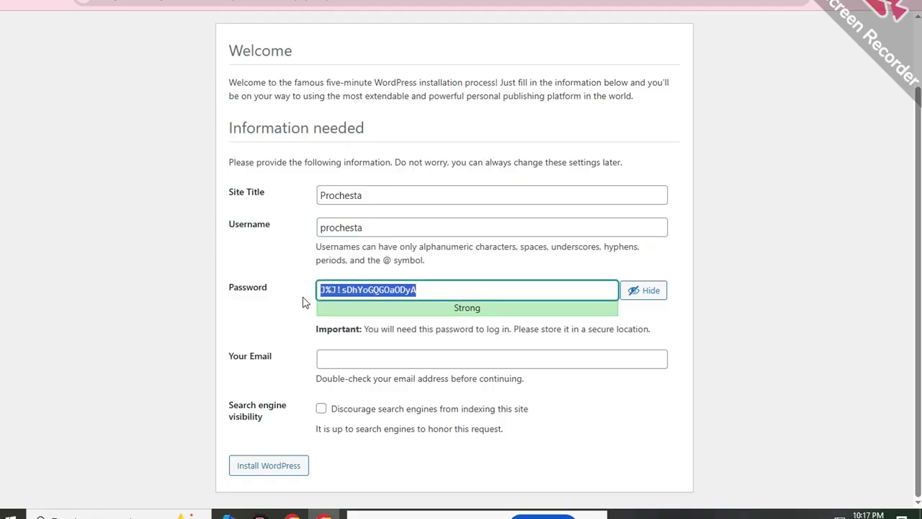
{"action": "key", "text": "BackSpace"}
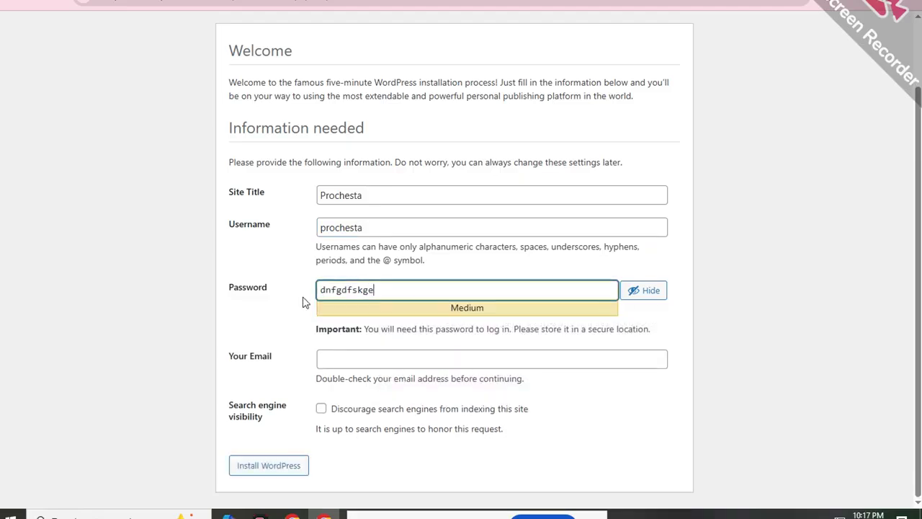
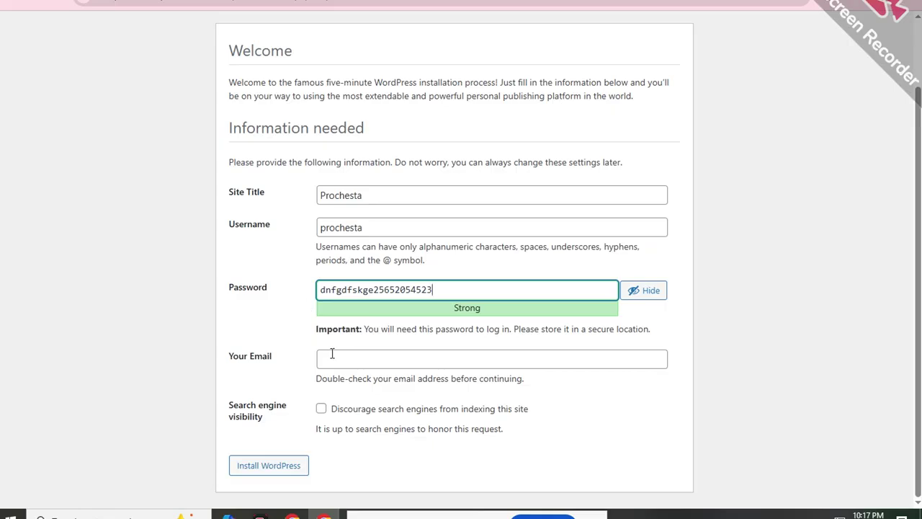
{"action": "left_click_drag", "start_coordinate": [449, 291], "coordinate": [305, 298]}
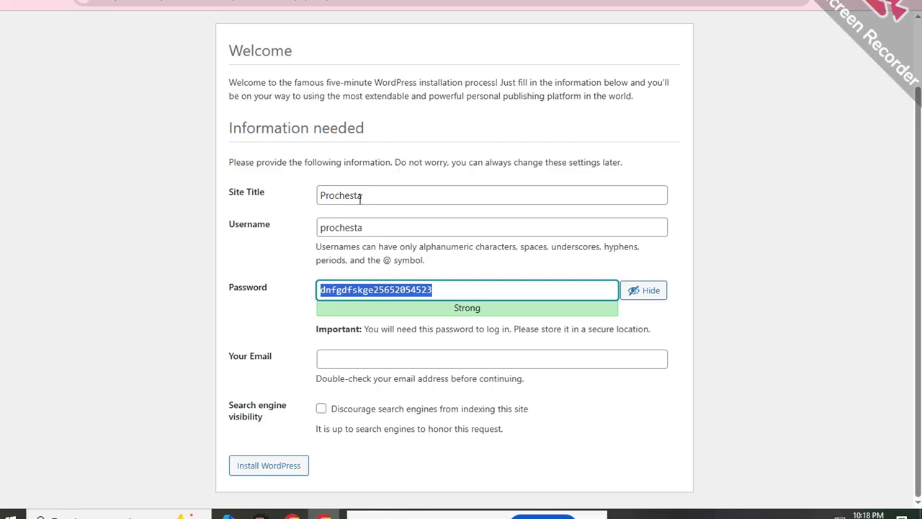
Fill the admin e-mail from the browser's saved address and run Install WordPress
{"action": "left_click_drag", "start_coordinate": [374, 227], "coordinate": [315, 232]}
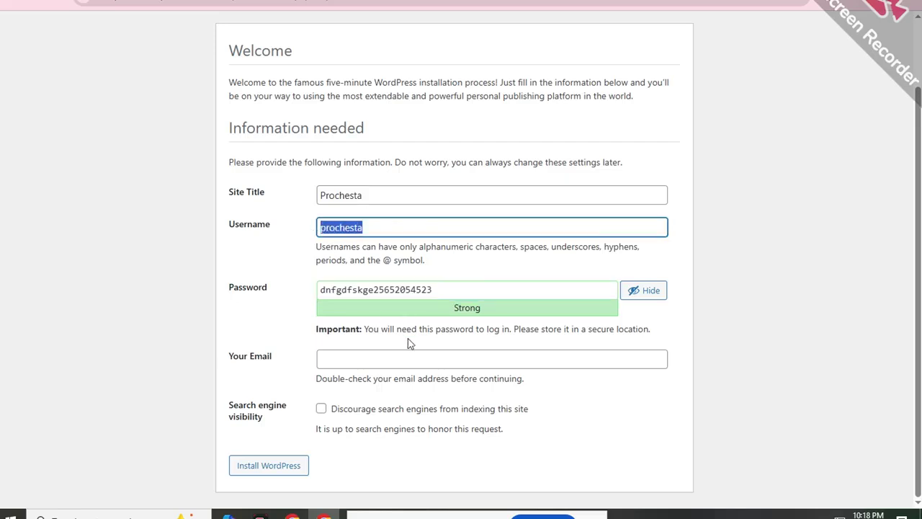
{"action": "left_click", "coordinate": [372, 354]}
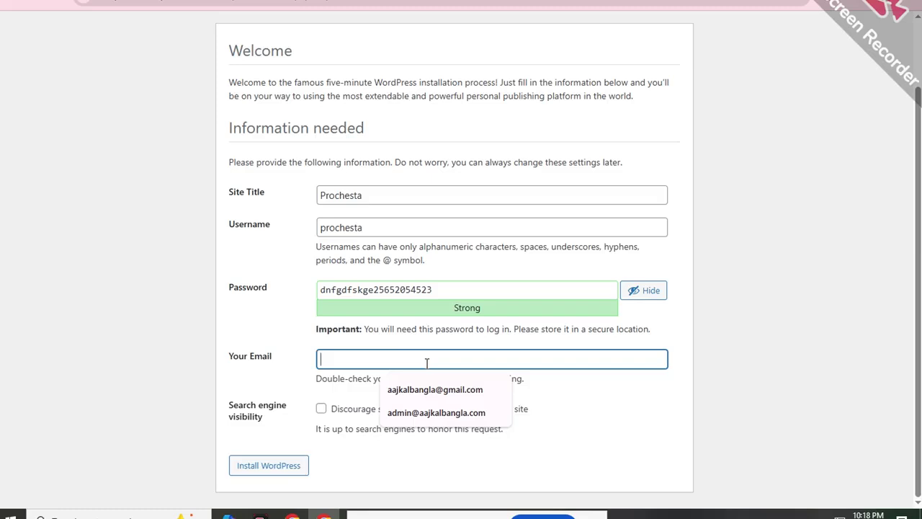
{"action": "left_click", "coordinate": [439, 390]}
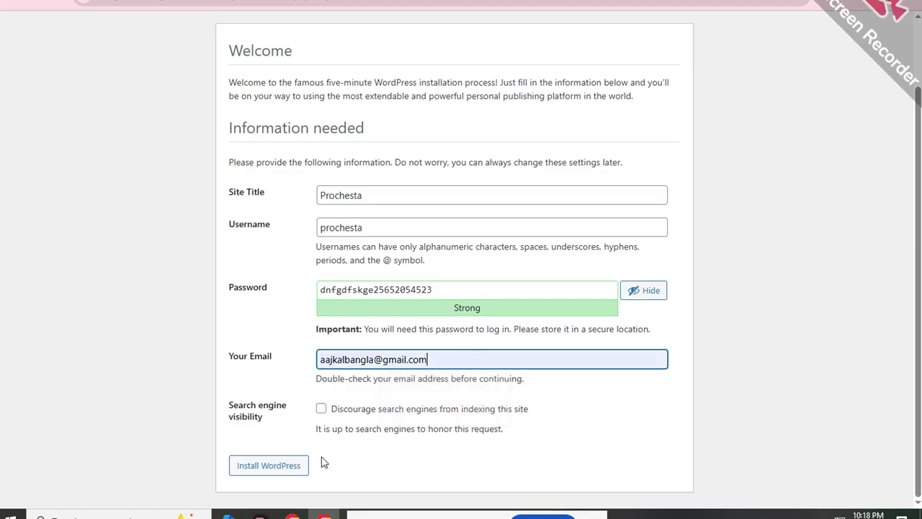
{"action": "left_click", "coordinate": [273, 469]}
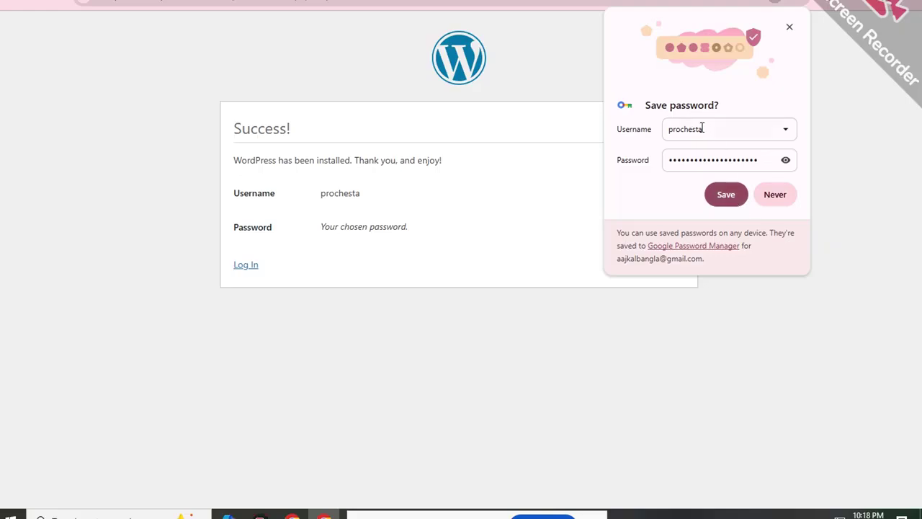
Save the new admin login in the browser, then log in from the Success page
{"action": "left_click", "coordinate": [786, 161]}
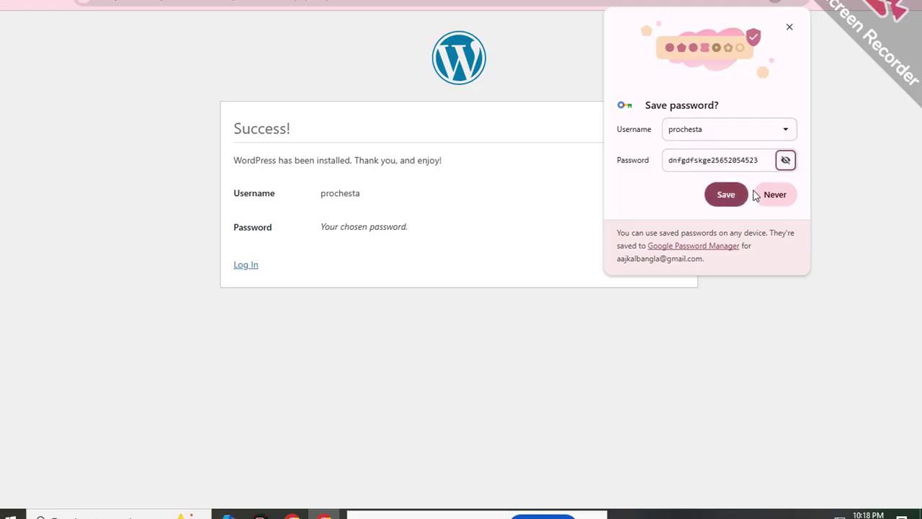
{"action": "left_click", "coordinate": [726, 196]}
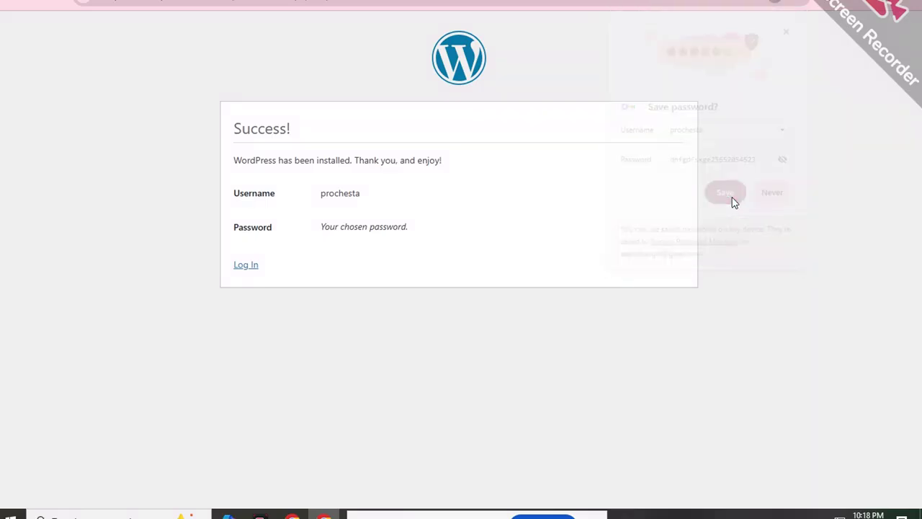
{"action": "left_click", "coordinate": [243, 266]}
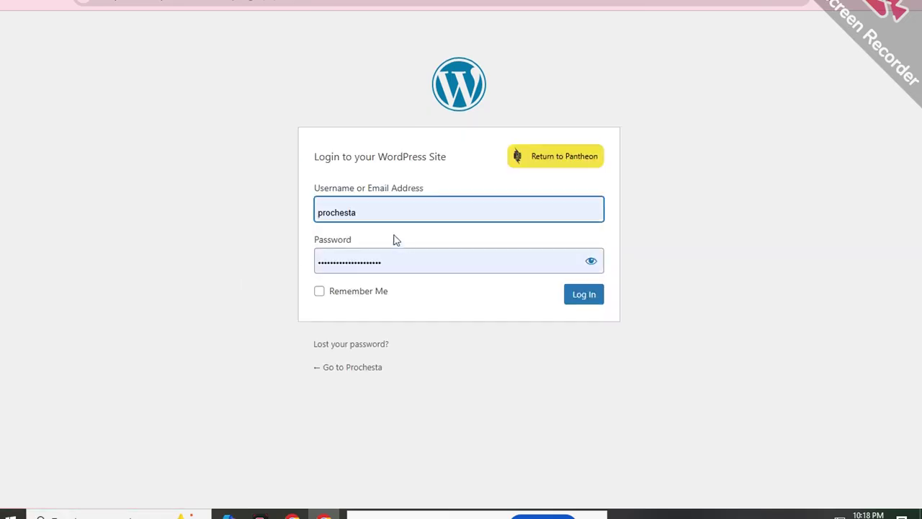
{"action": "left_click", "coordinate": [583, 299]}
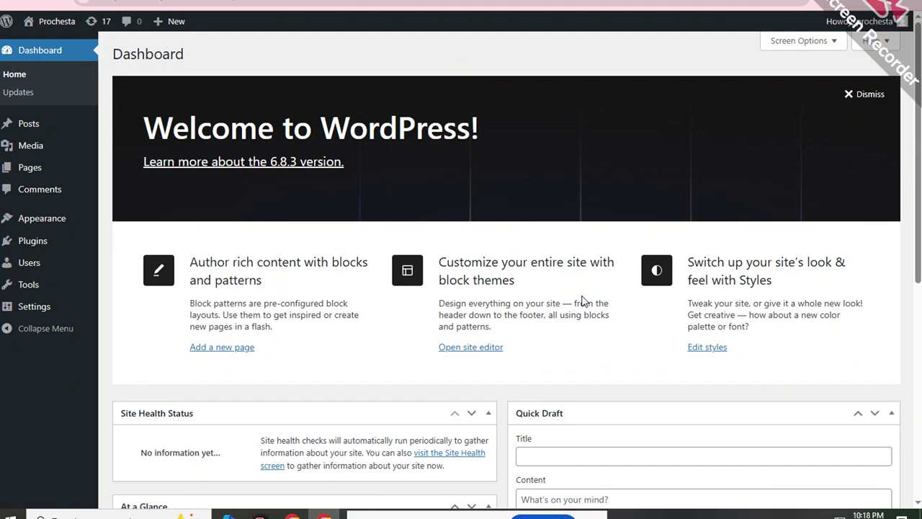
{"action": "left_click", "coordinate": [181, 5]}
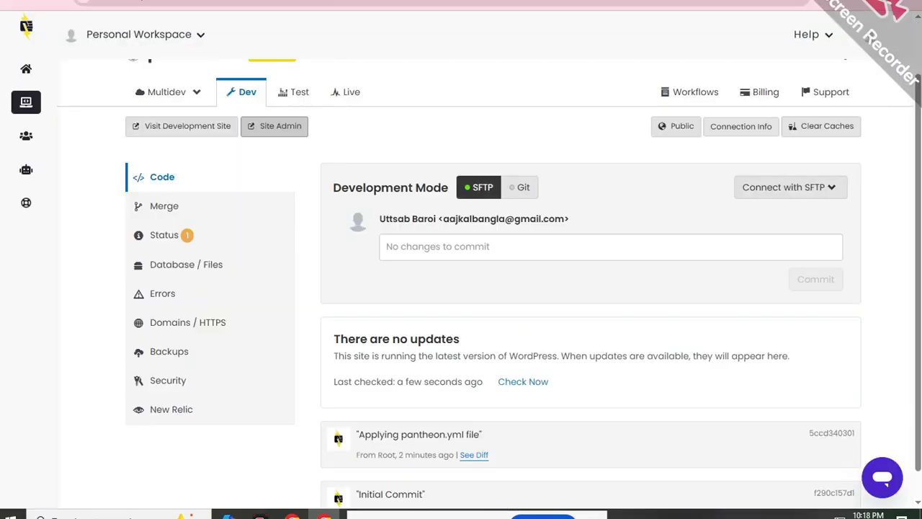
{"action": "left_click", "coordinate": [303, 1]}
{"action": "left_click", "coordinate": [325, 88]}
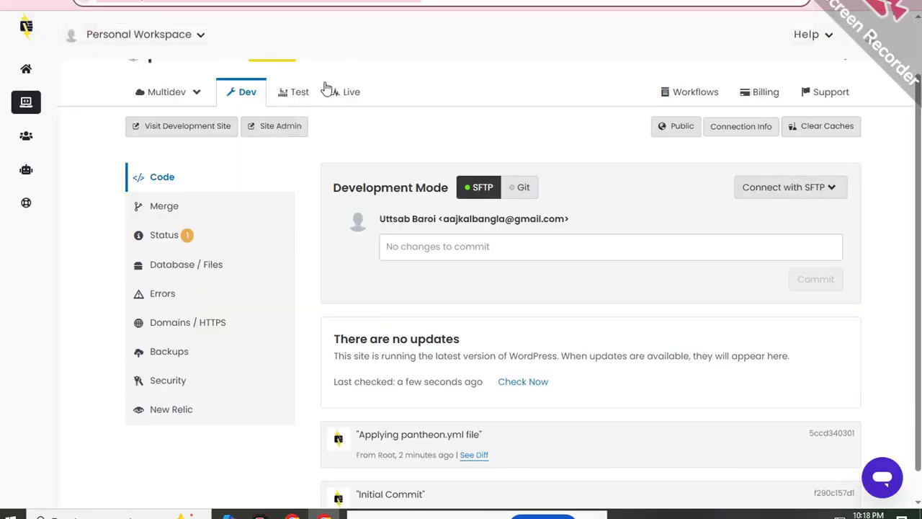
{"action": "left_click", "coordinate": [425, 1]}
{"action": "left_click", "coordinate": [289, 1]}
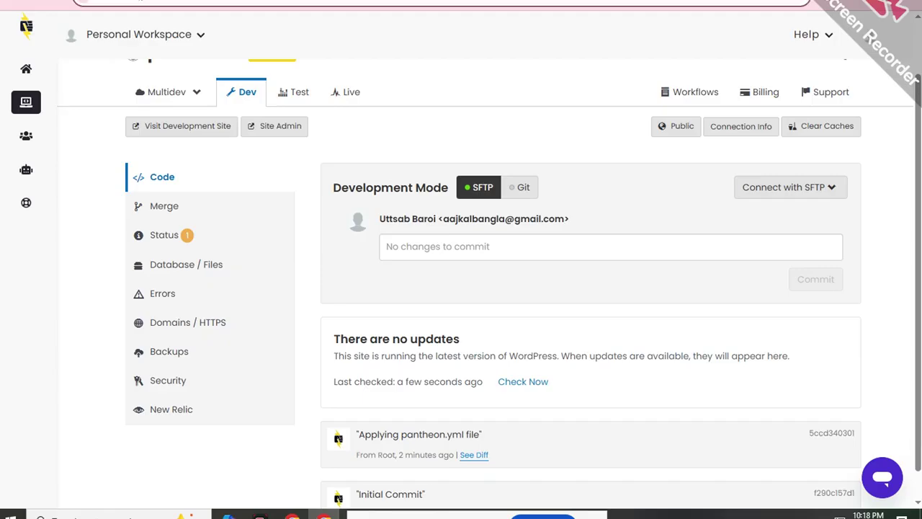
{"action": "left_click", "coordinate": [142, 1]}
{"action": "right_click", "coordinate": [142, 2]}
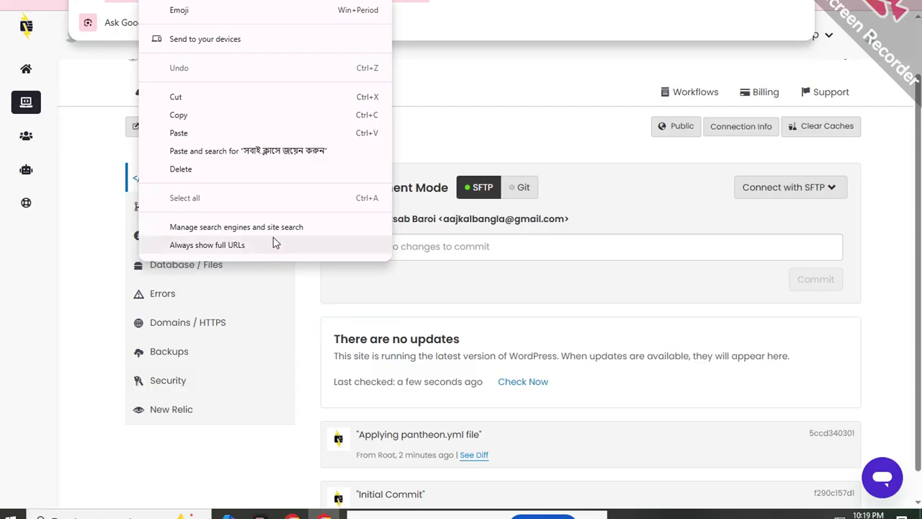
{"action": "left_click", "coordinate": [560, 69]}
{"action": "left_click", "coordinate": [272, 125]}
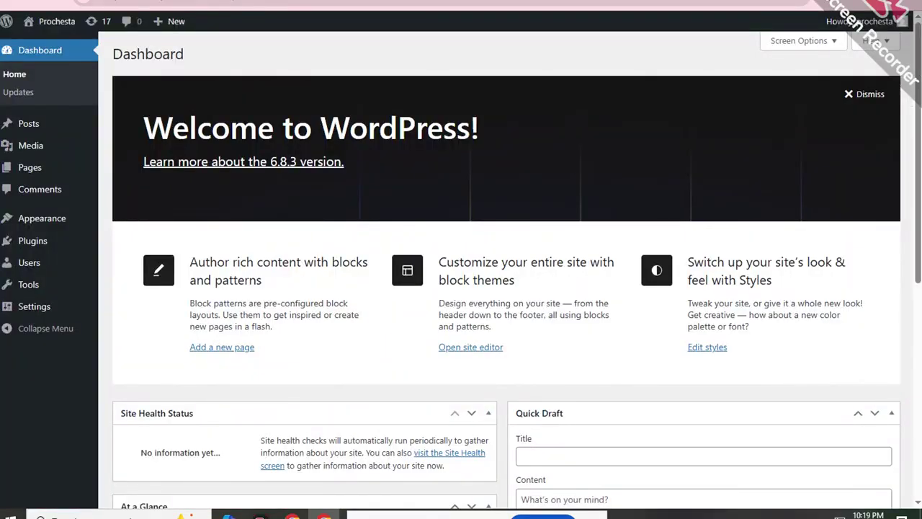
Reopen the development site and its WordPress admin from the Pantheon dashboard
{"action": "left_click", "coordinate": [273, 1]}
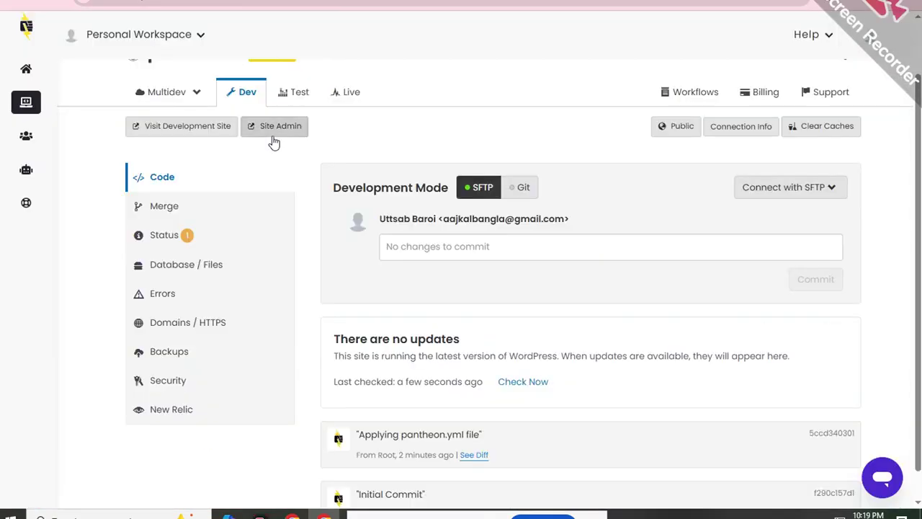
{"action": "left_click", "coordinate": [177, 130]}
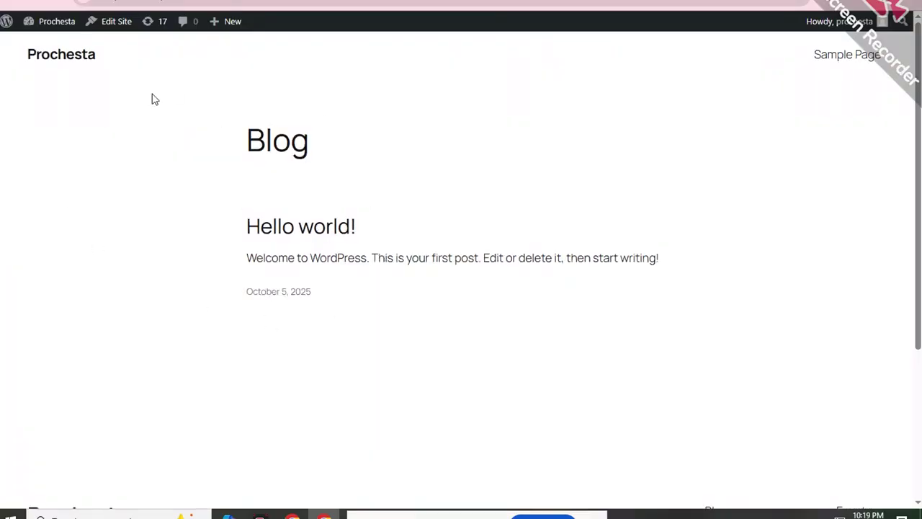
{"action": "left_click", "coordinate": [273, 1]}
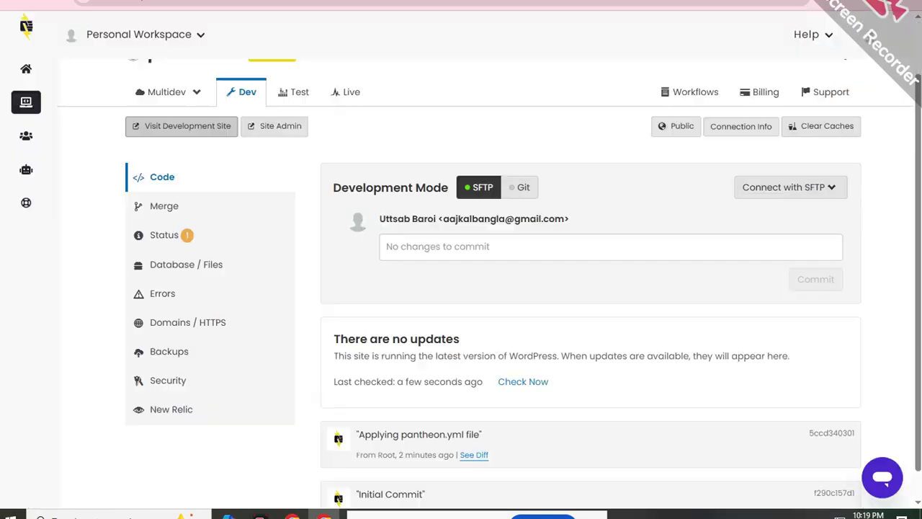
{"action": "left_click", "coordinate": [280, 130]}
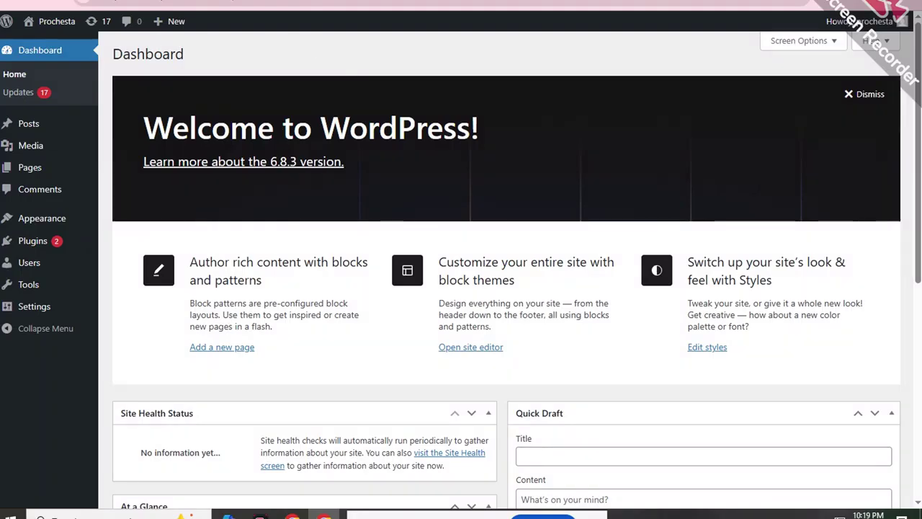
View the Prochesta public Blog front page in a new tab, then return to the Dashboard
{"action": "left_click", "coordinate": [375, 1]}
{"action": "key", "text": "ctrl+Tab"}
{"action": "left_click", "coordinate": [43, 33]}
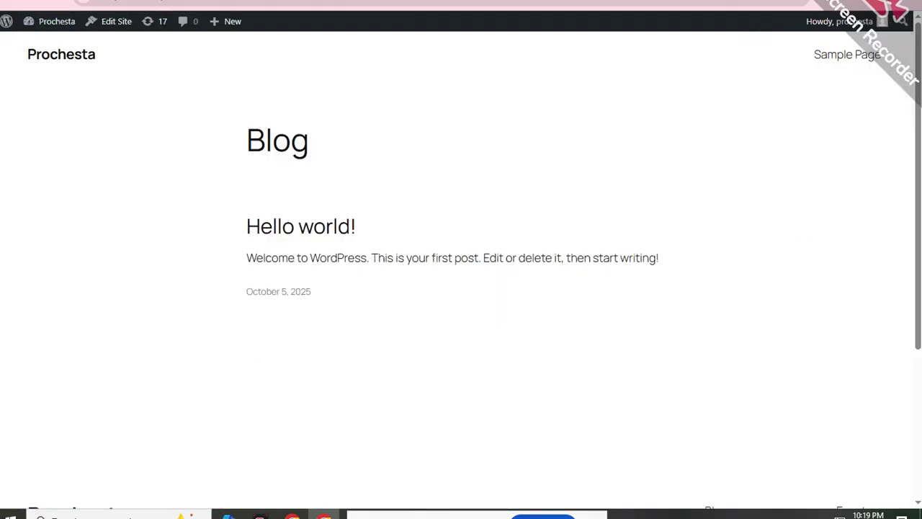
{"action": "left_click", "coordinate": [48, 22]}
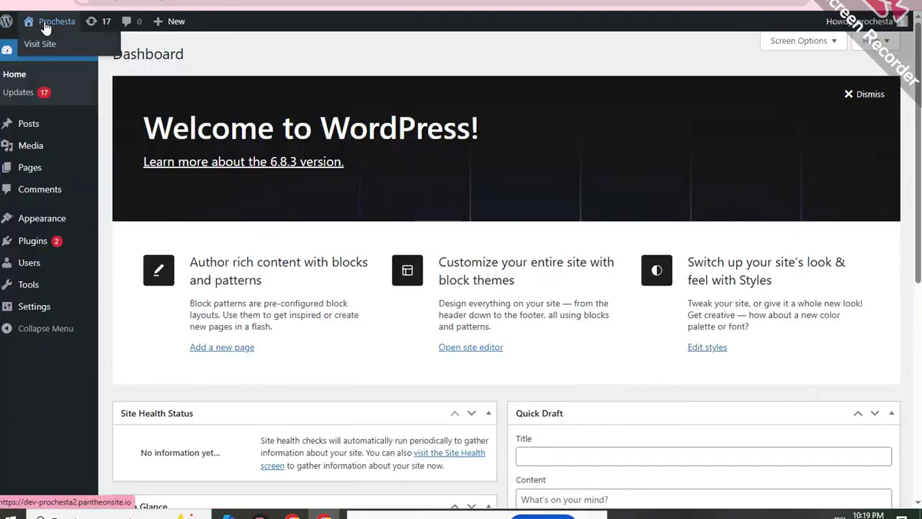
{"action": "right_click", "coordinate": [41, 45]}
{"action": "left_click", "coordinate": [85, 65]}
{"action": "right_click", "coordinate": [55, 43]}
{"action": "left_click", "coordinate": [87, 60]}
{"action": "key", "text": "ctrl+Tab"}
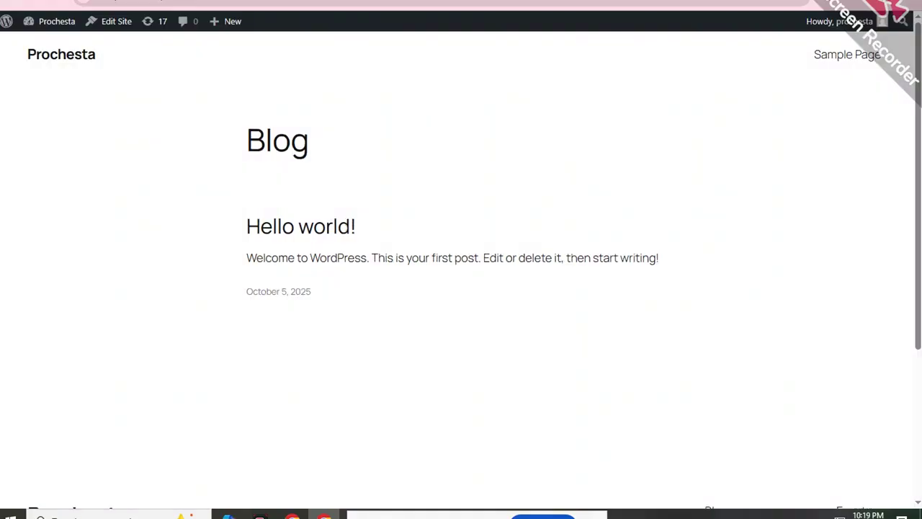
{"action": "key", "text": "ctrl+Tab"}
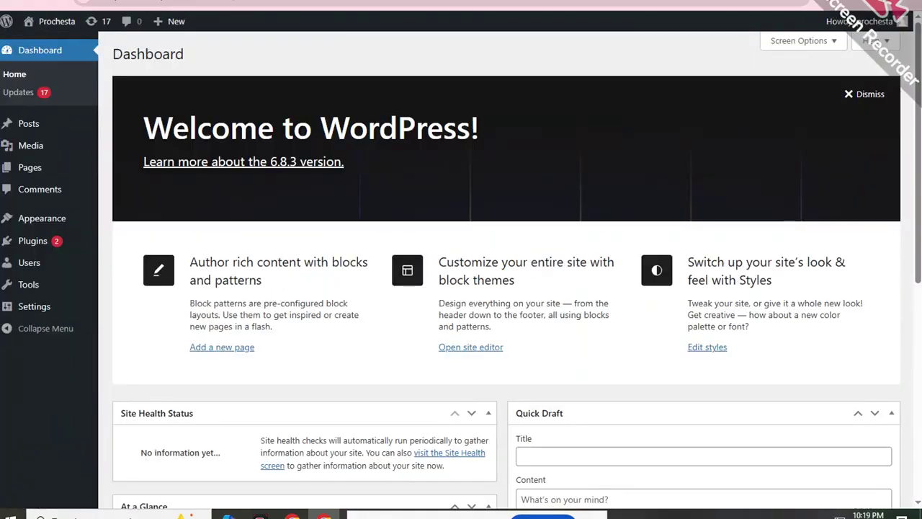
Dismiss the Welcome to WordPress panel and shrink the browser window
{"action": "left_click", "coordinate": [864, 95]}
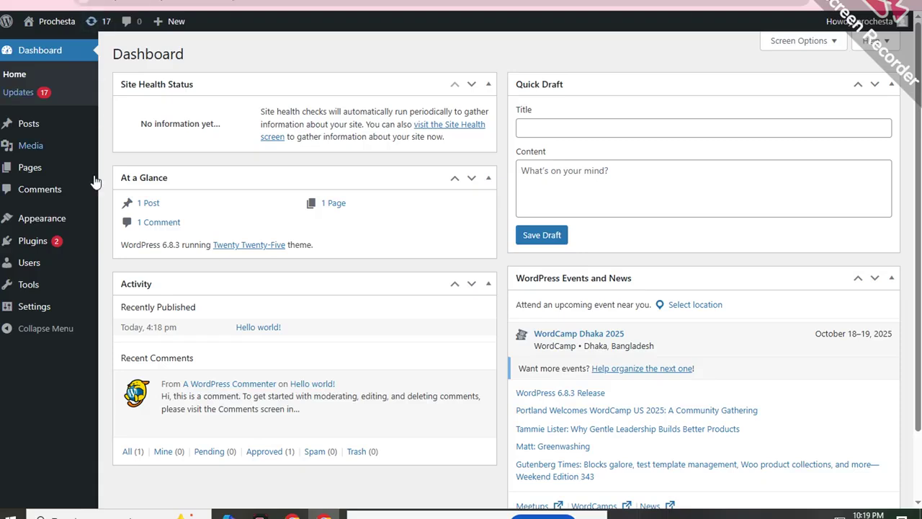
{"action": "mouse_move", "coordinate": [39, 223]}
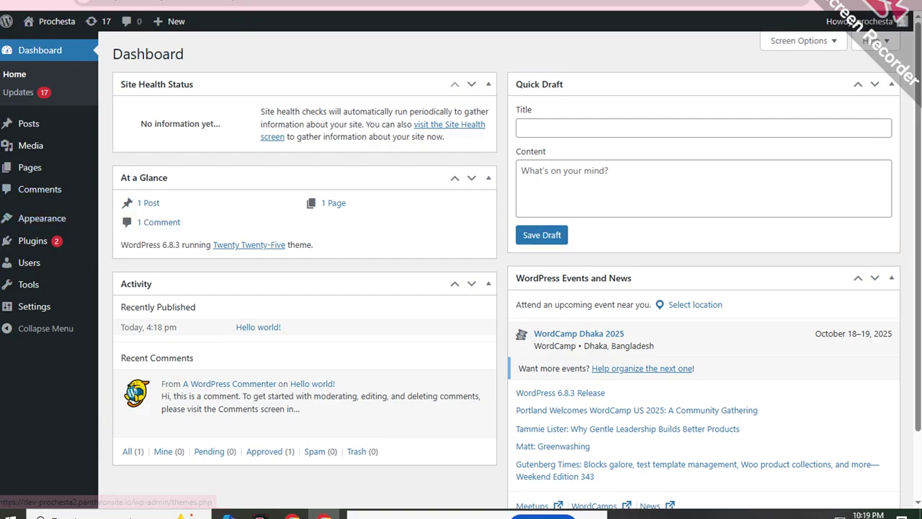
{"action": "left_click", "coordinate": [881, 2]}
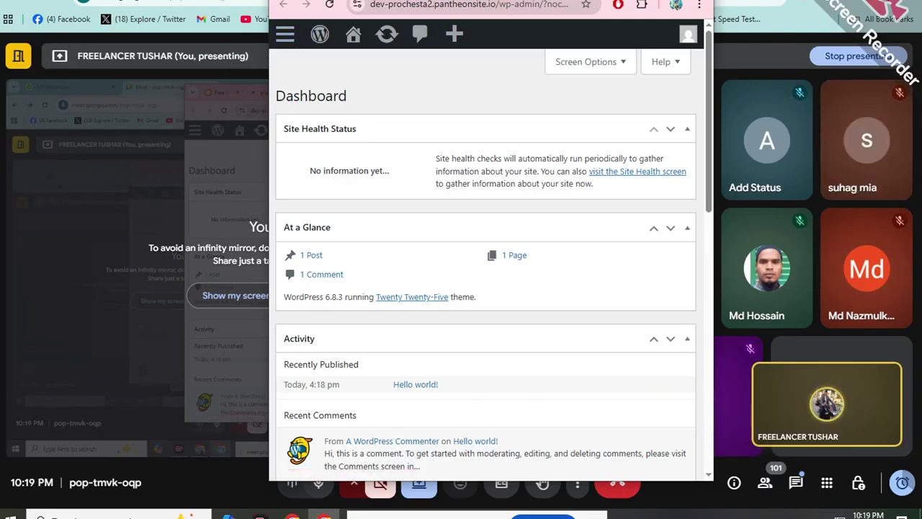
Minimize Google Meet, toggle the admin menu, and maximize the dashboard browser window
{"action": "left_click", "coordinate": [847, 1]}
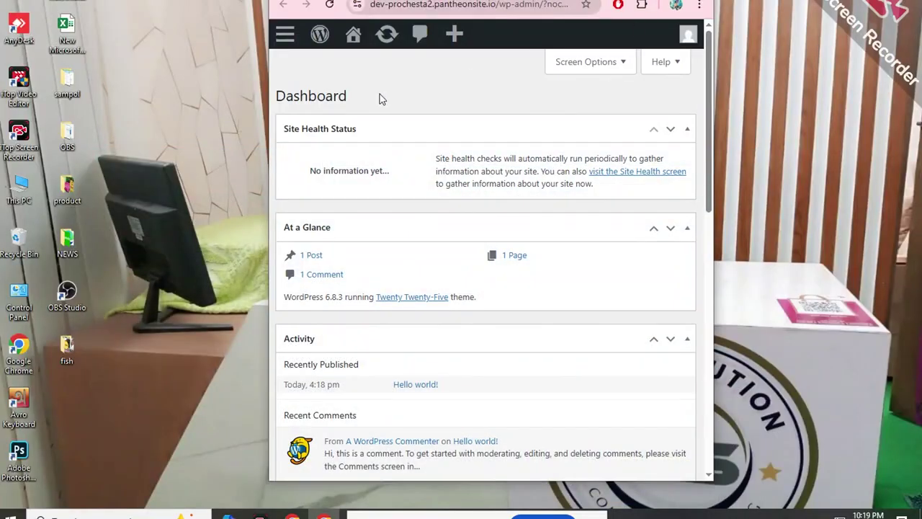
{"action": "left_click", "coordinate": [285, 36]}
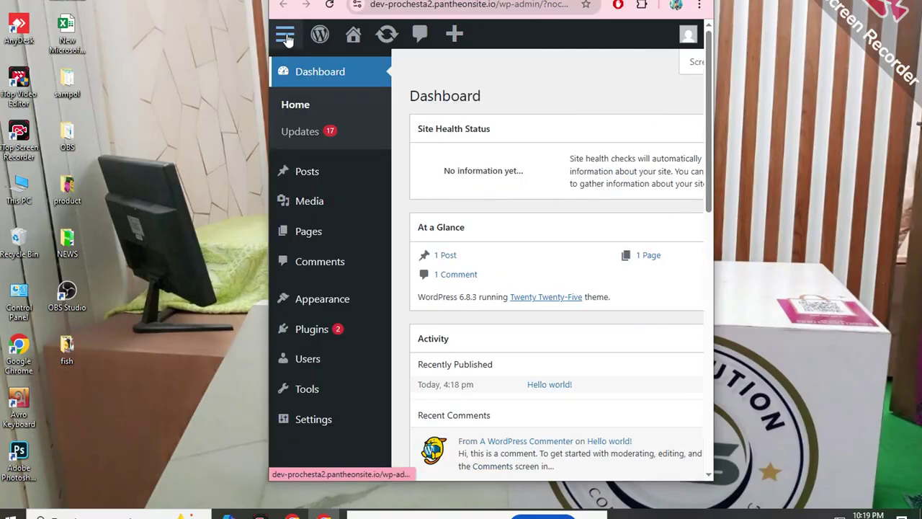
{"action": "left_click", "coordinate": [285, 35]}
{"action": "left_click", "coordinate": [285, 36]}
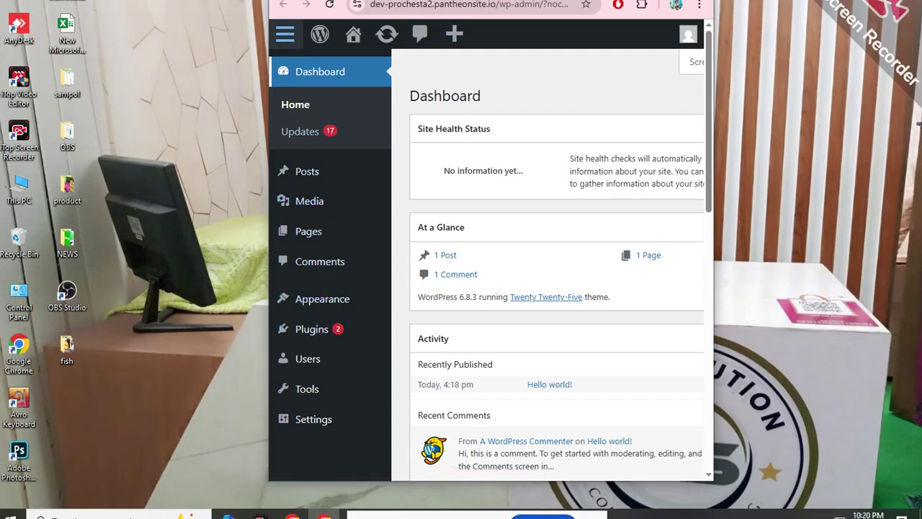
{"action": "left_click", "coordinate": [663, 0]}
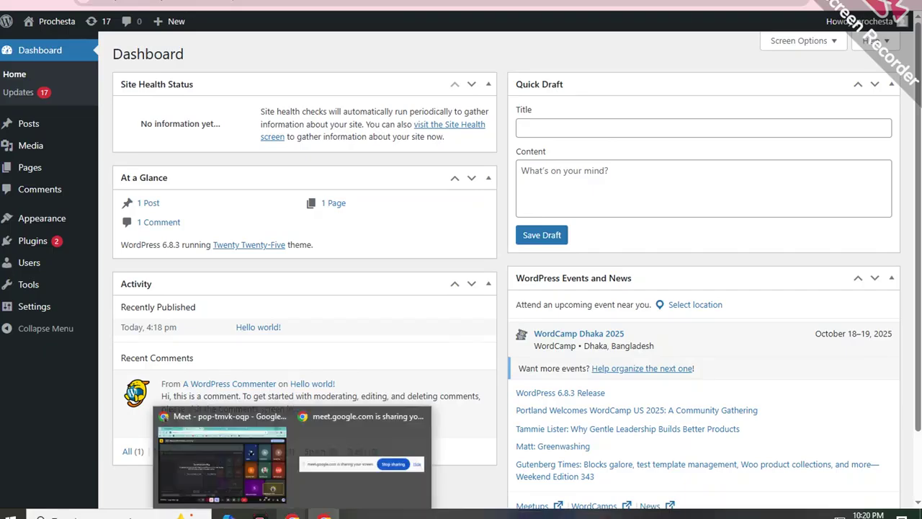
Go to Appearance > Themes and delete the Twenty Twenty-Two theme
{"action": "mouse_move", "coordinate": [28, 224]}
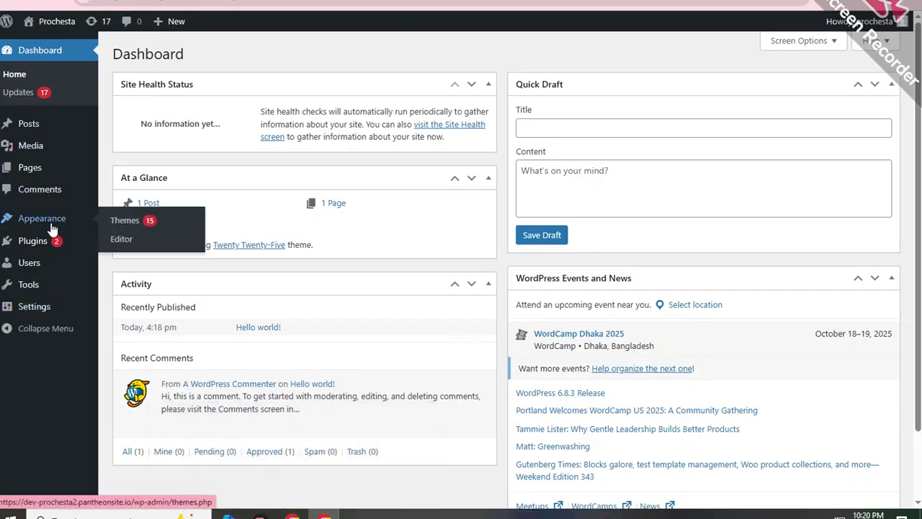
{"action": "left_click", "coordinate": [130, 225]}
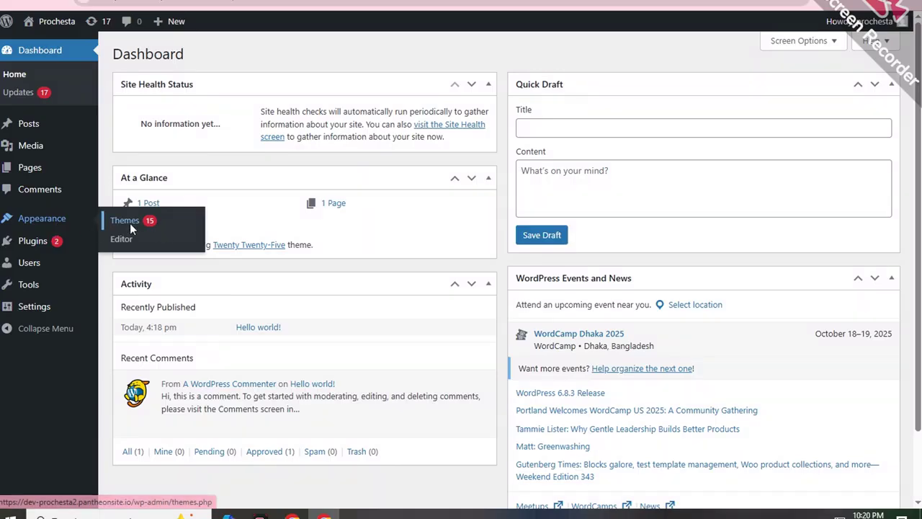
{"action": "scroll", "coordinate": [479, 317], "scroll_direction": "down", "scroll_amount": 12}
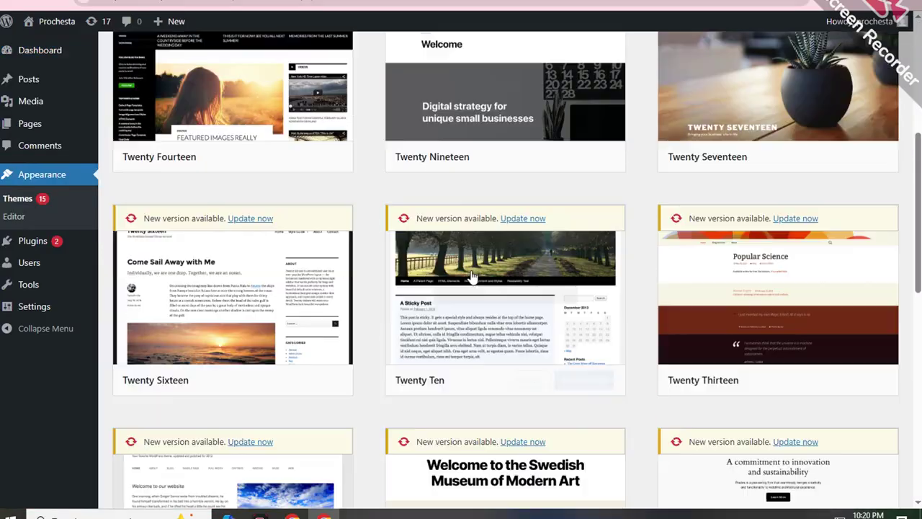
{"action": "scroll", "coordinate": [484, 351], "scroll_direction": "up", "scroll_amount": 6}
{"action": "scroll", "coordinate": [483, 350], "scroll_direction": "up", "scroll_amount": 6}
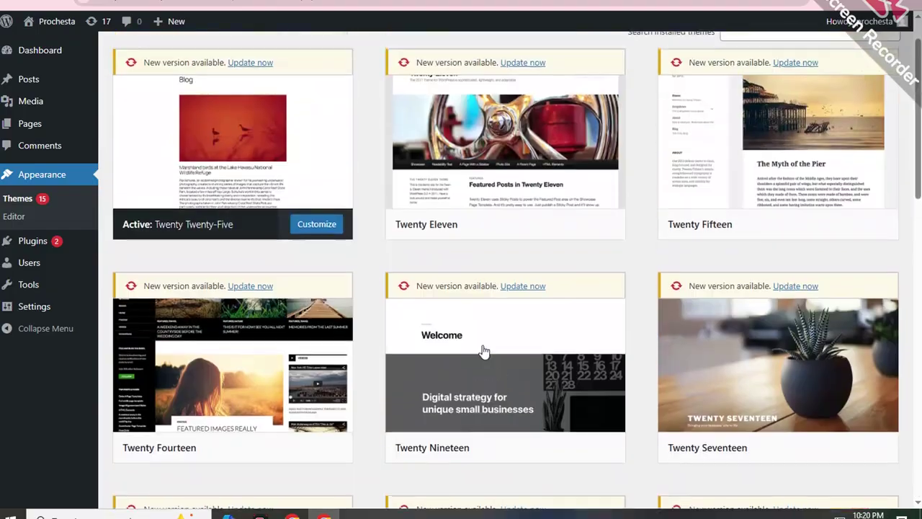
{"action": "scroll", "coordinate": [480, 350], "scroll_direction": "down", "scroll_amount": 10}
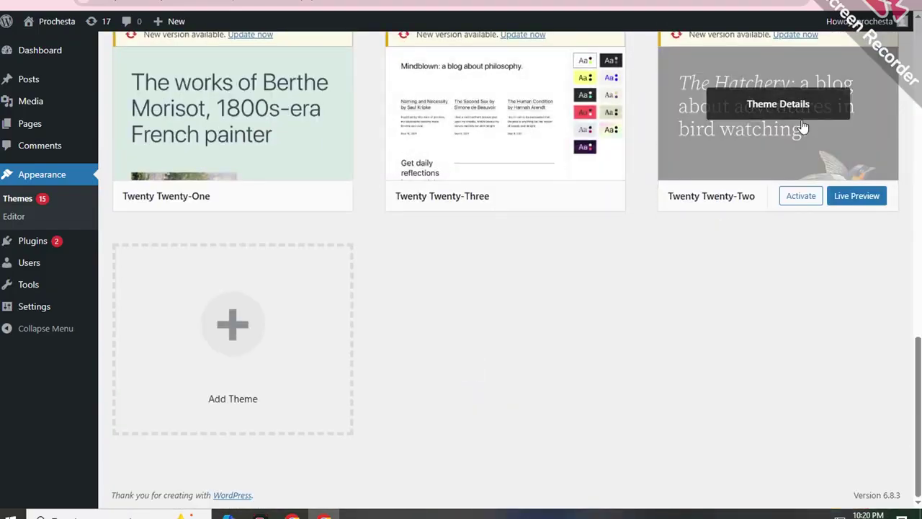
{"action": "left_click", "coordinate": [803, 127]}
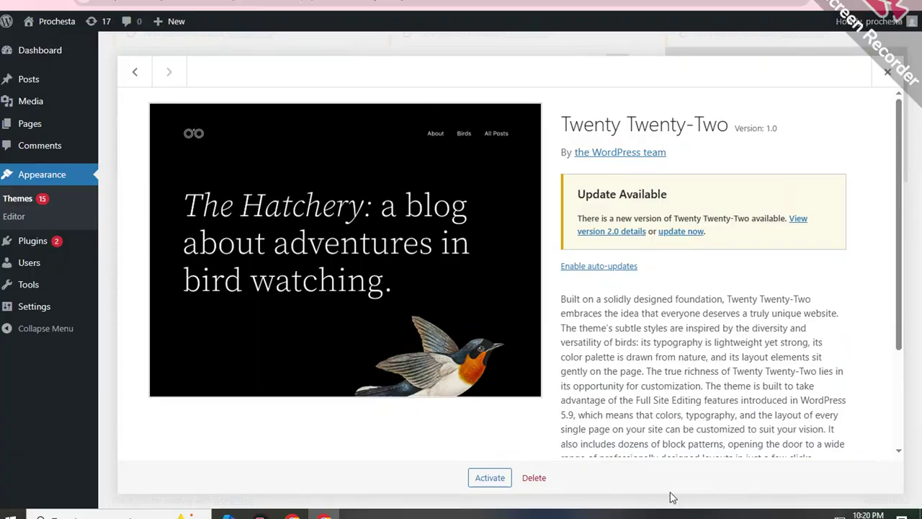
{"action": "left_click", "coordinate": [534, 478]}
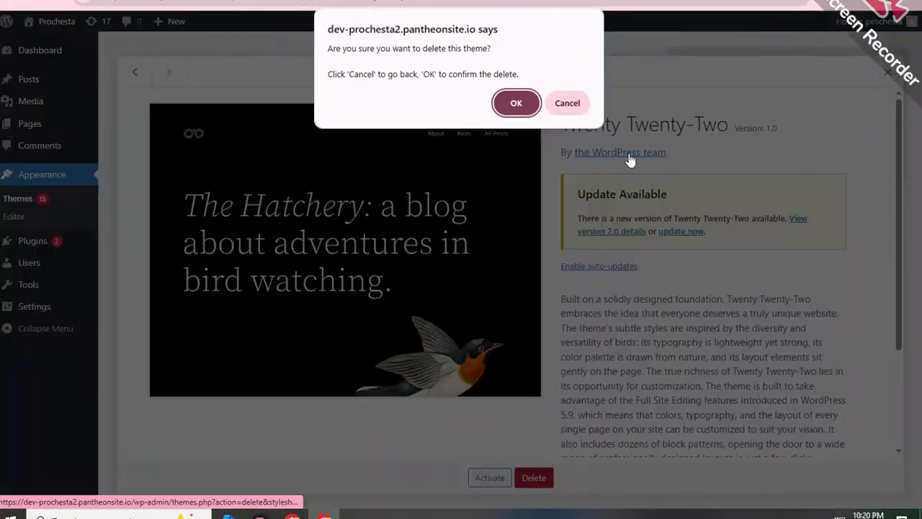
{"action": "left_click", "coordinate": [513, 102]}
Delete the Twenty Twenty-Three theme as well, leaving 13 themes installed
{"action": "left_click", "coordinate": [539, 350]}
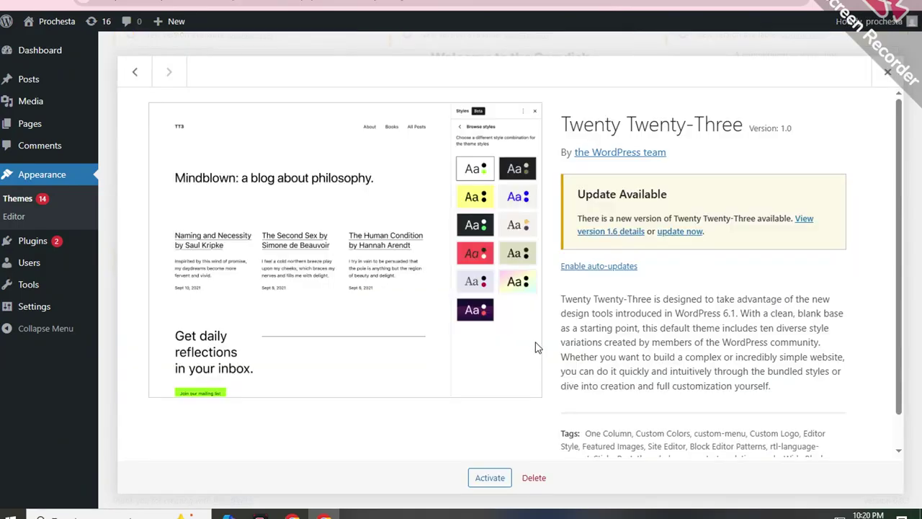
{"action": "left_click", "coordinate": [534, 478]}
{"action": "left_click", "coordinate": [513, 102]}
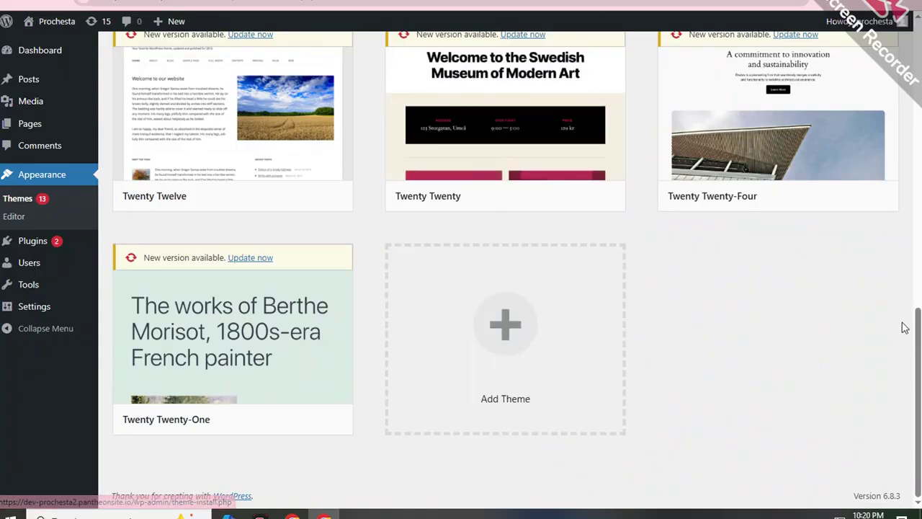
{"action": "scroll", "coordinate": [519, 317], "scroll_direction": "up", "scroll_amount": 9}
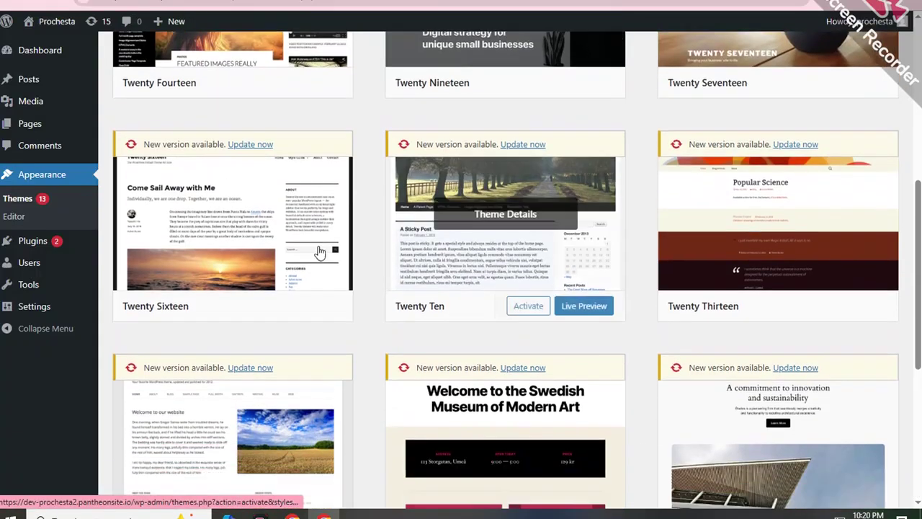
{"action": "scroll", "coordinate": [331, 257], "scroll_direction": "up", "scroll_amount": 2}
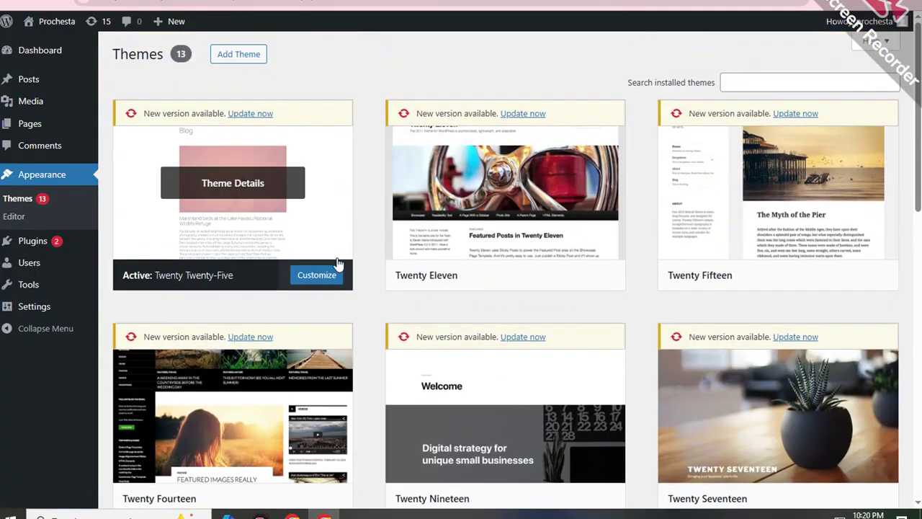
Open Add Theme search, then switch to the My Blog window showing the NewsTick search result
{"action": "left_click", "coordinate": [245, 61]}
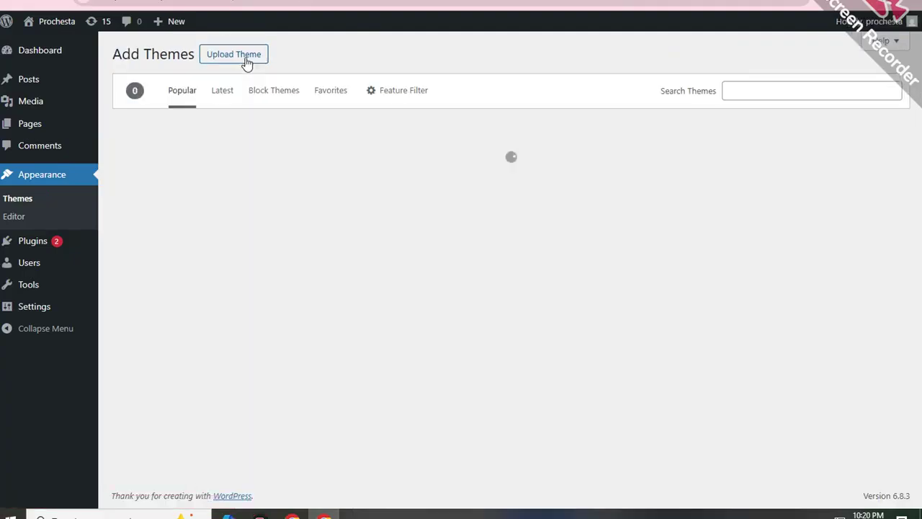
{"action": "left_click", "coordinate": [786, 90]}
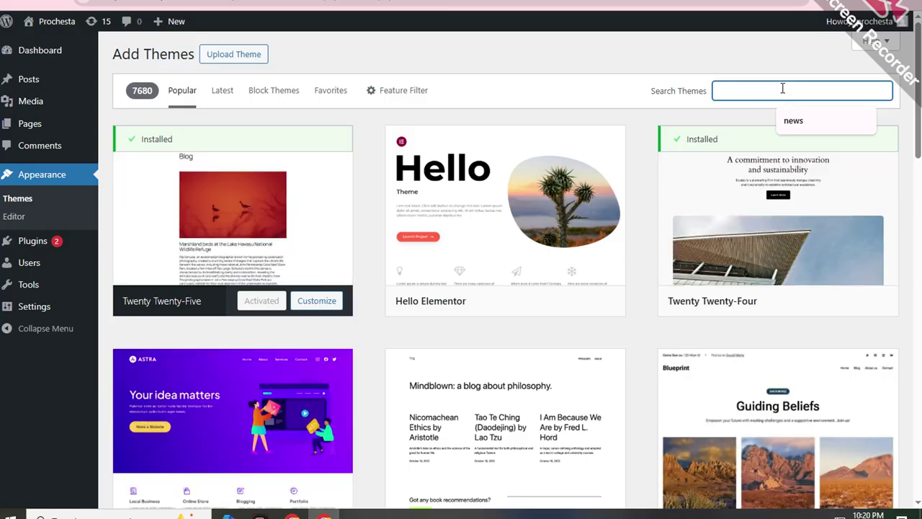
{"action": "left_click", "coordinate": [293, 514]}
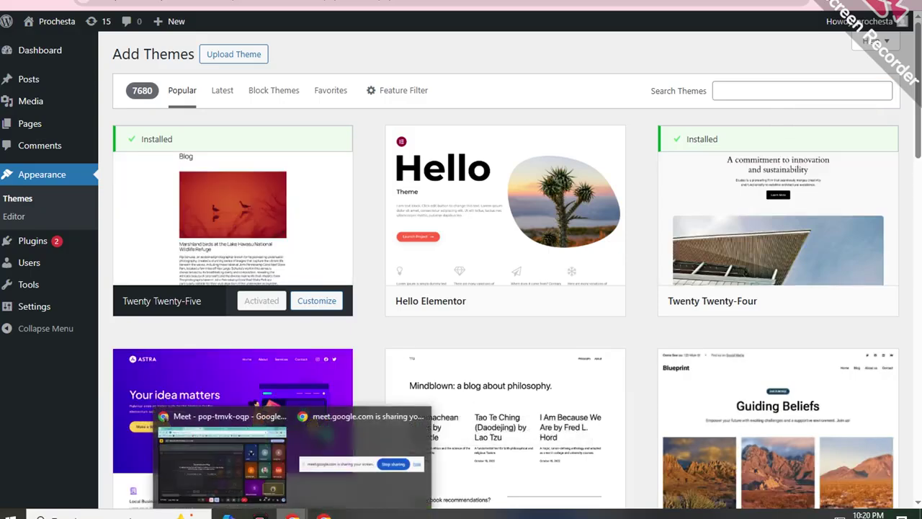
{"action": "left_click", "coordinate": [251, 474]}
{"action": "key", "text": "alt+Tab"}
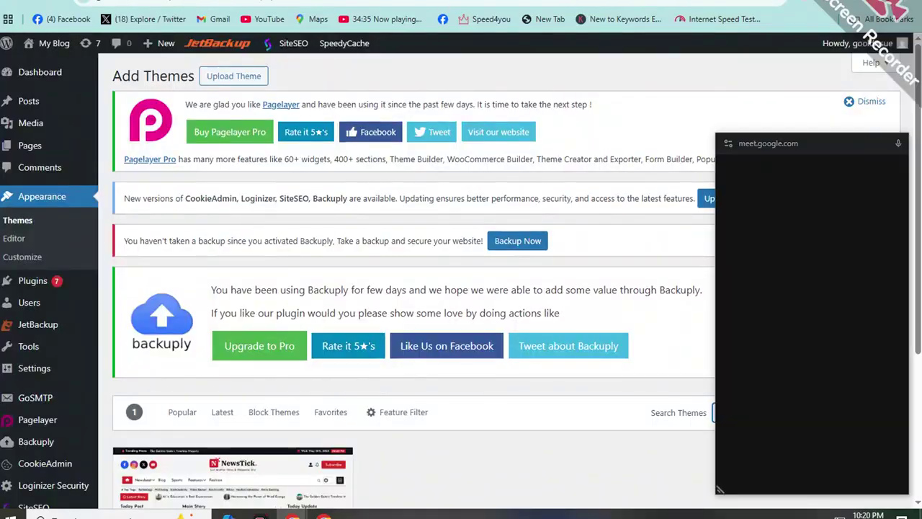
{"action": "left_click_drag", "start_coordinate": [821, 140], "coordinate": [774, 399]}
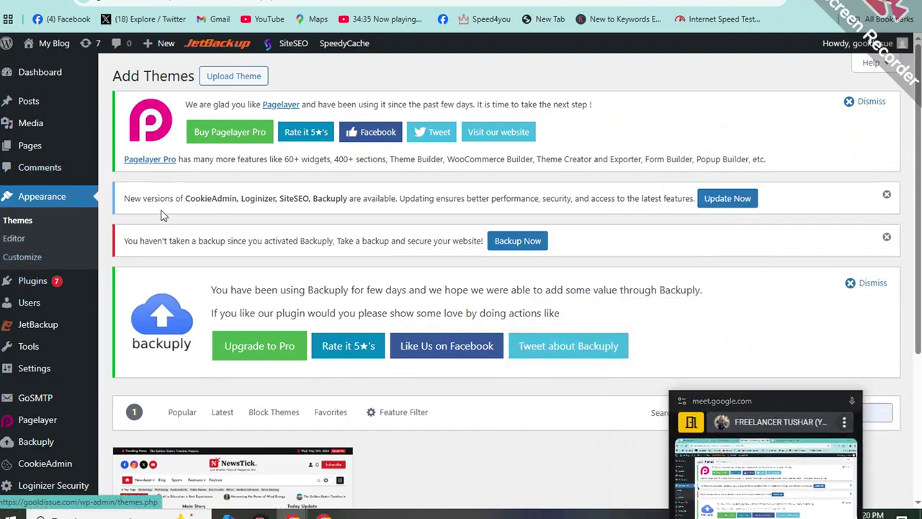
Copy the search term 'NewsTick'
{"action": "scroll", "coordinate": [315, 268], "scroll_direction": "down", "scroll_amount": 3}
{"action": "left_click", "coordinate": [776, 197]}
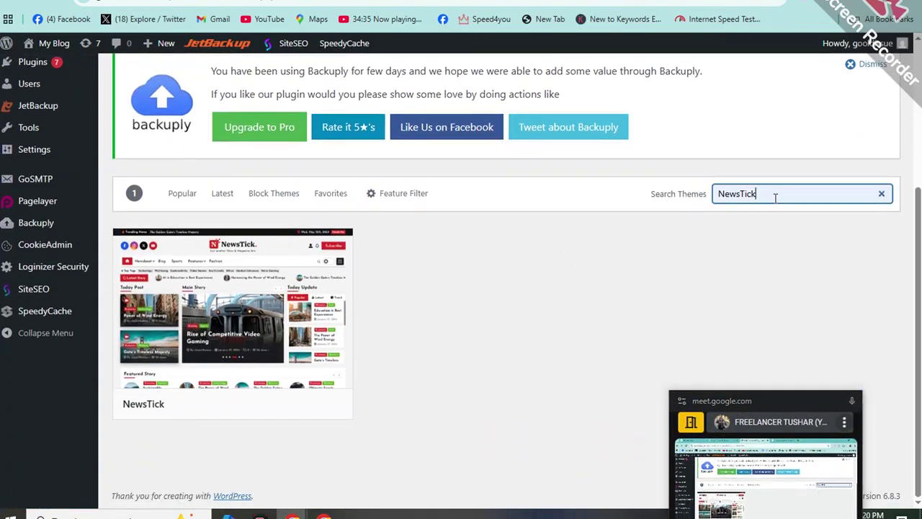
{"action": "left_click_drag", "start_coordinate": [775, 196], "coordinate": [694, 206]}
{"action": "right_click", "coordinate": [759, 192]}
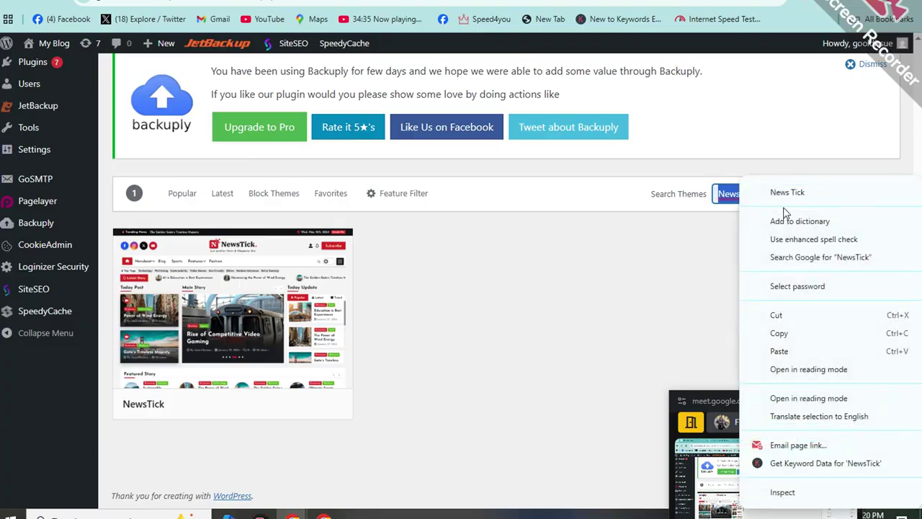
{"action": "left_click", "coordinate": [789, 333]}
Paste 'NewsTick' into the Prochesta theme search and install the NewsTick theme
{"action": "left_click", "coordinate": [324, 516]}
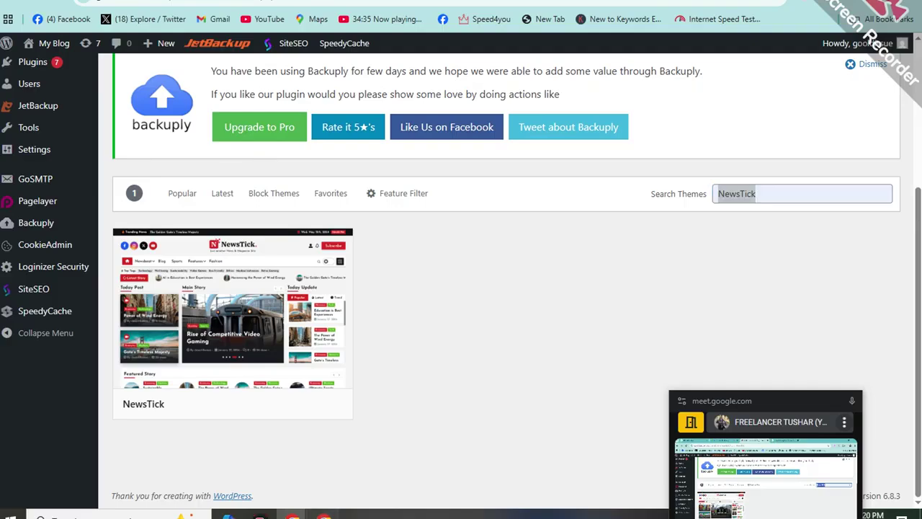
{"action": "right_click", "coordinate": [733, 91]}
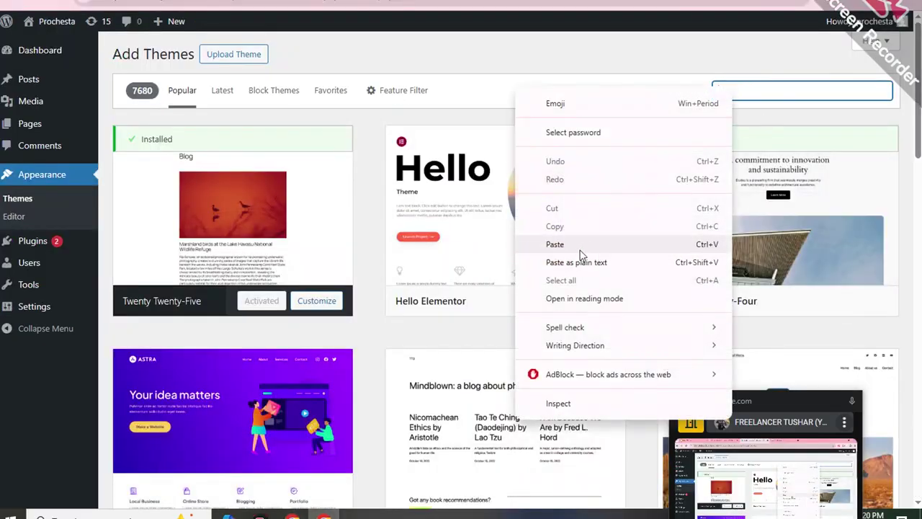
{"action": "left_click", "coordinate": [576, 245]}
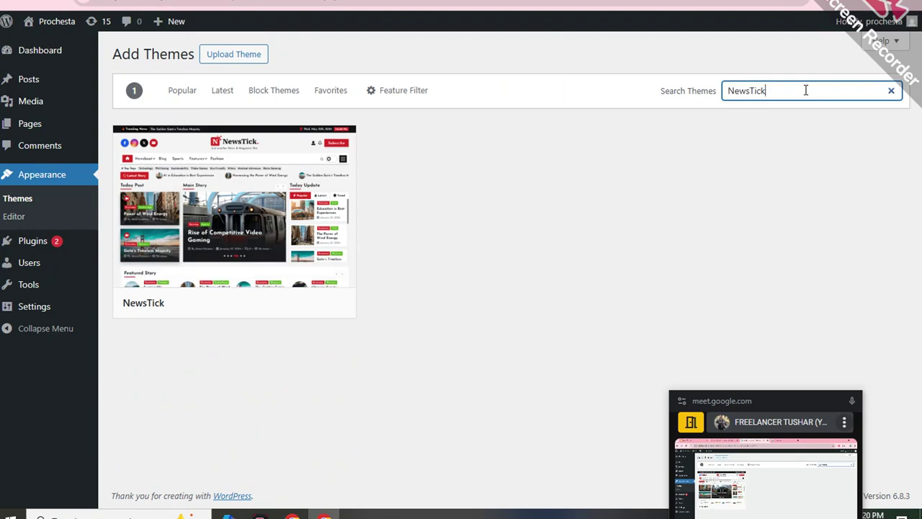
{"action": "left_click_drag", "start_coordinate": [806, 90], "coordinate": [710, 106]}
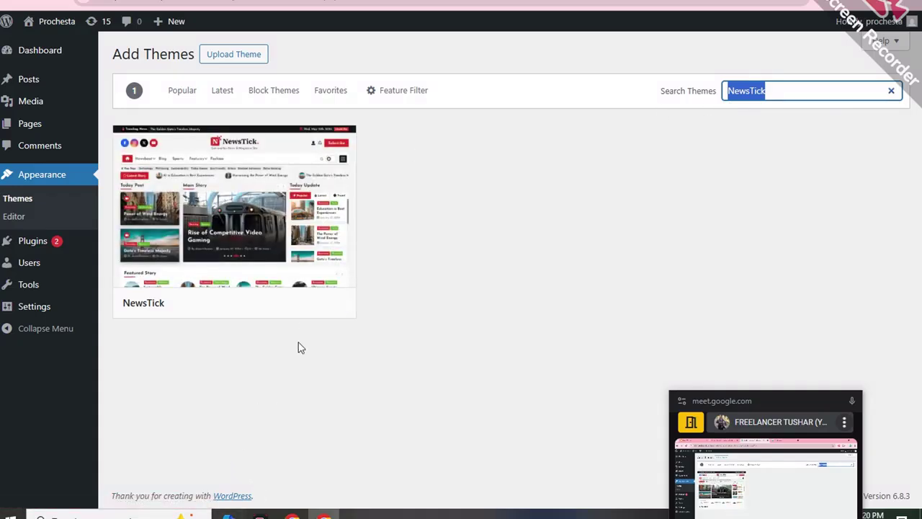
{"action": "left_click", "coordinate": [281, 304]}
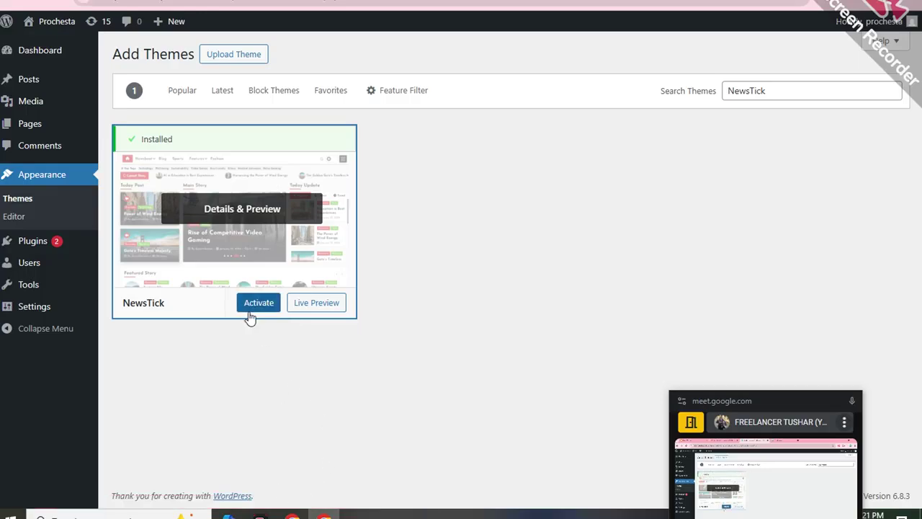
Activate NewsTick and switch to the tab showing the Prochesta site's front page
{"action": "left_click", "coordinate": [250, 307]}
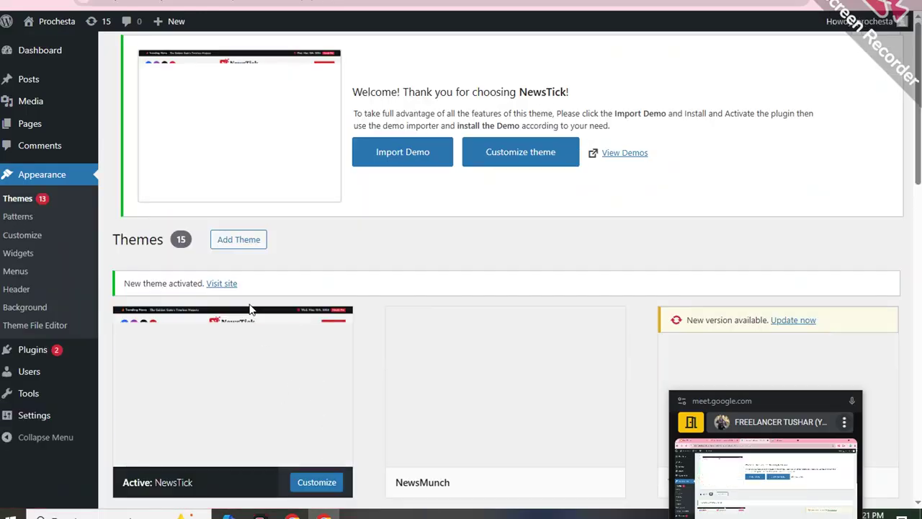
{"action": "scroll", "coordinate": [264, 305], "scroll_direction": "down", "scroll_amount": 6}
{"action": "scroll", "coordinate": [264, 317], "scroll_direction": "up", "scroll_amount": 3}
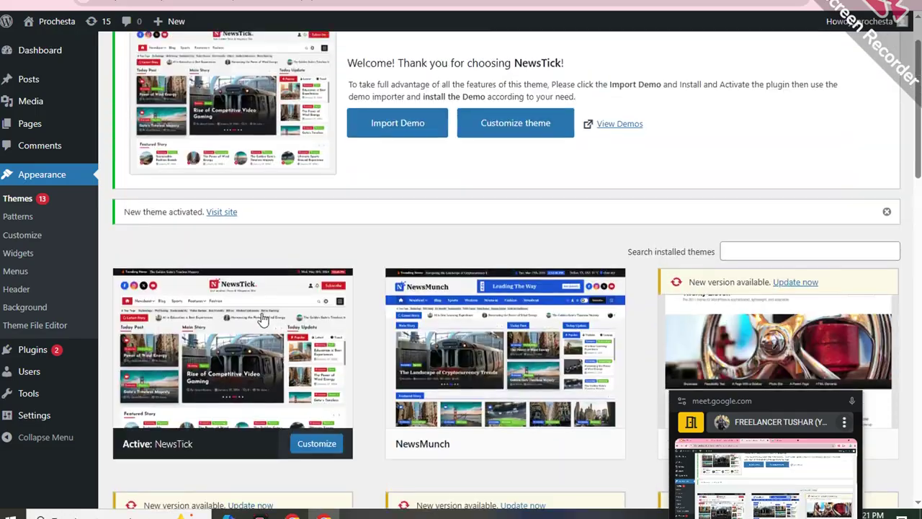
{"action": "scroll", "coordinate": [262, 319], "scroll_direction": "down", "scroll_amount": 4}
{"action": "scroll", "coordinate": [238, 312], "scroll_direction": "up", "scroll_amount": 3}
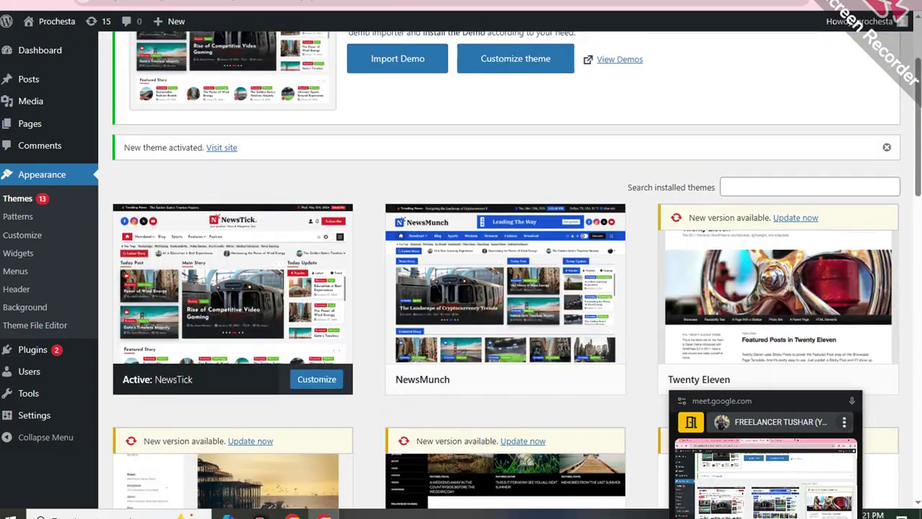
{"action": "left_click", "coordinate": [552, 1]}
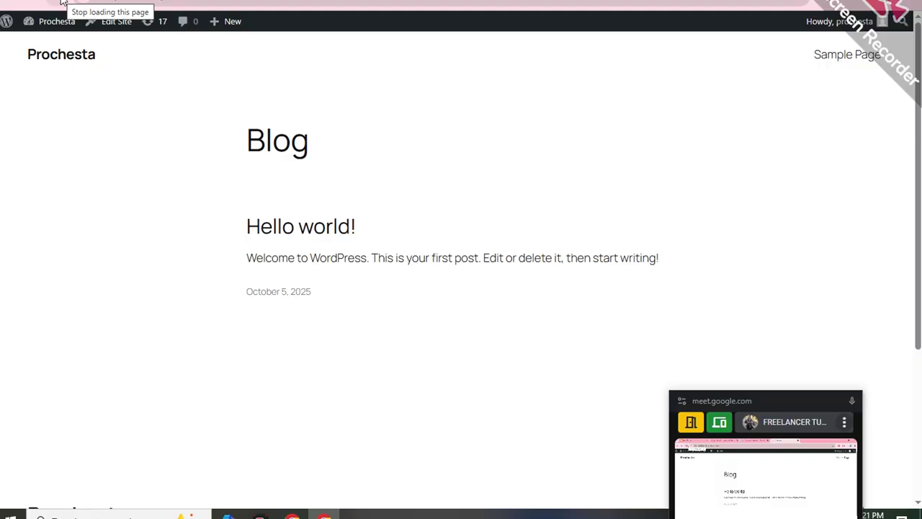
Move the meeting mini-window away from the Prochesta Blog page
{"action": "left_click_drag", "start_coordinate": [785, 396], "coordinate": [549, 475]}
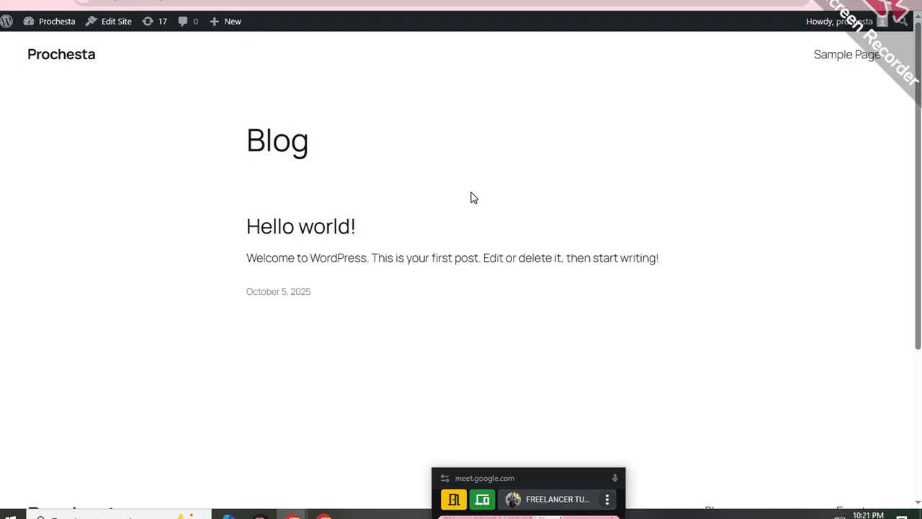
{"action": "left_click", "coordinate": [54, 2]}
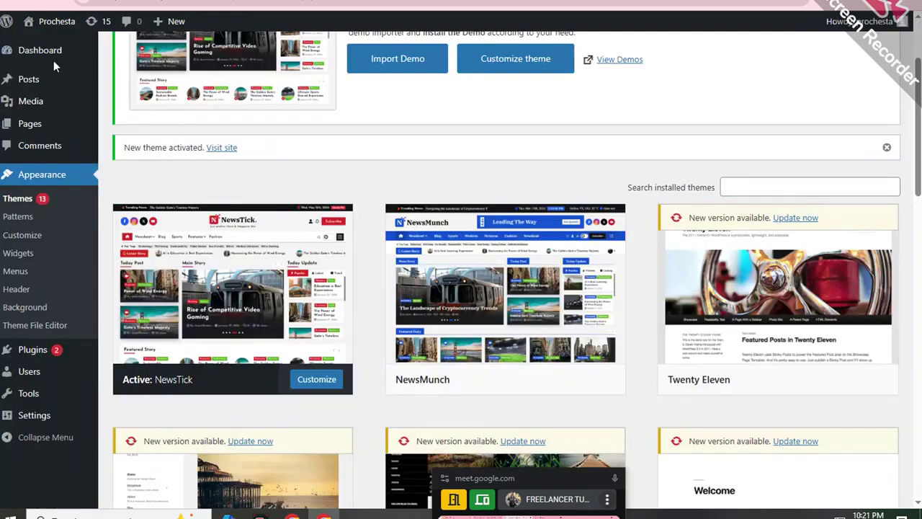
{"action": "mouse_move", "coordinate": [60, 26]}
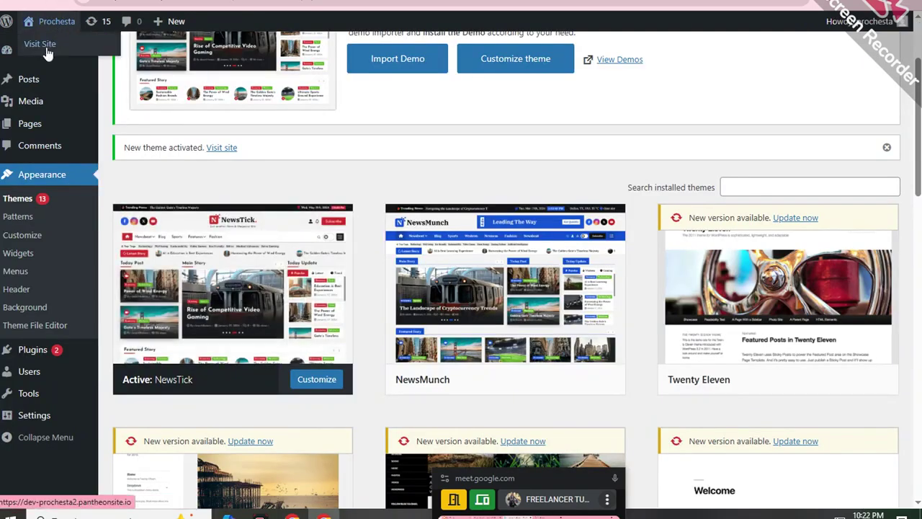
{"action": "right_click", "coordinate": [45, 45]}
{"action": "left_click", "coordinate": [93, 62]}
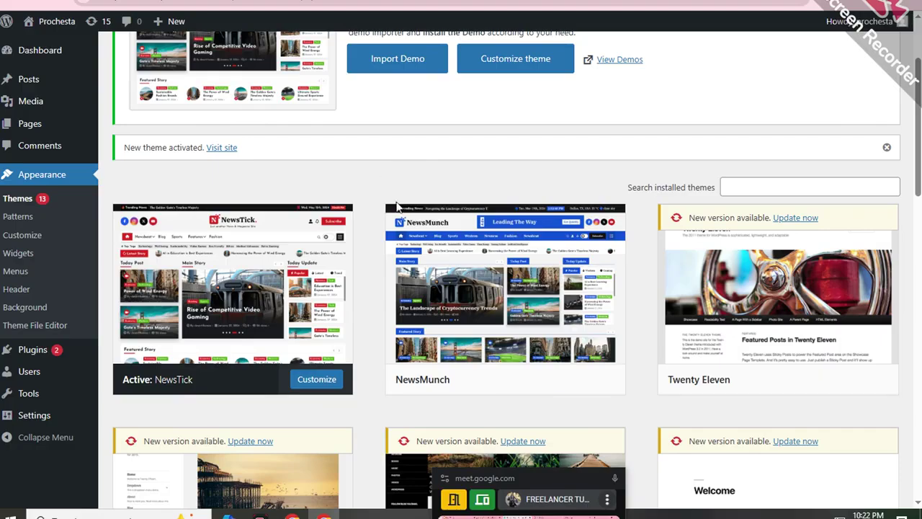
{"action": "scroll", "coordinate": [546, 304], "scroll_direction": "down", "scroll_amount": 1}
{"action": "scroll", "coordinate": [531, 304], "scroll_direction": "up", "scroll_amount": 3}
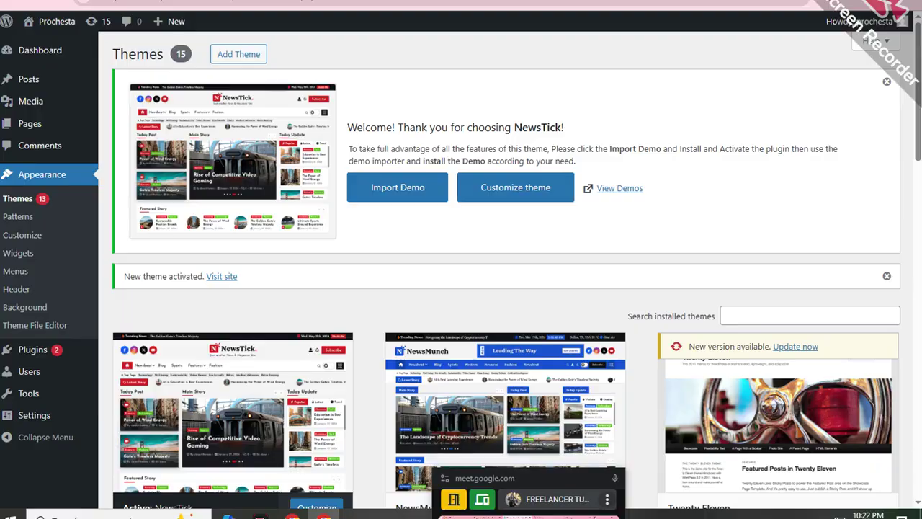
{"action": "key", "text": "ctrl+t"}
{"action": "left_click", "coordinate": [136, 4]}
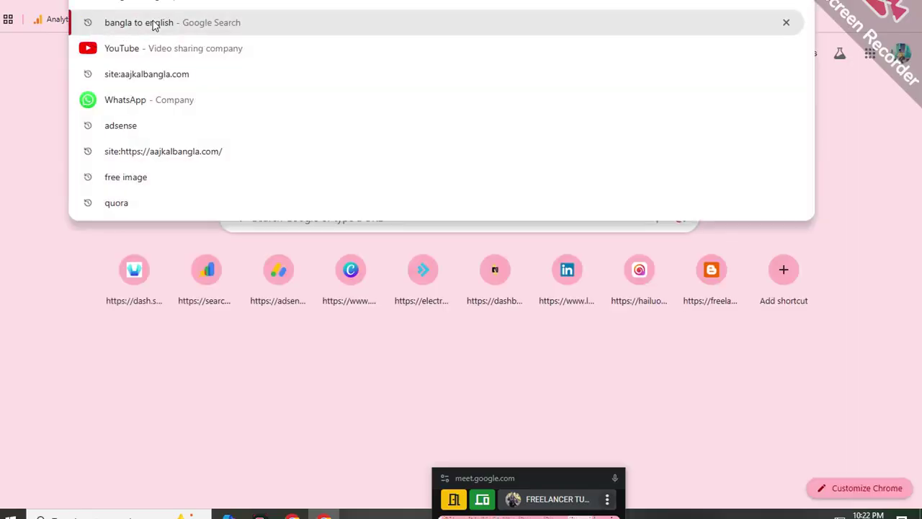
{"action": "left_click", "coordinate": [153, 25]}
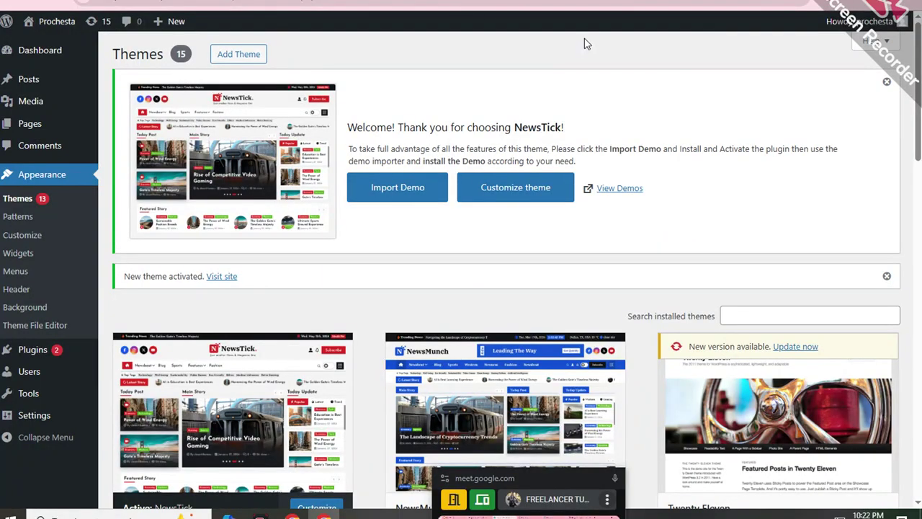
{"action": "left_click", "coordinate": [199, 1]}
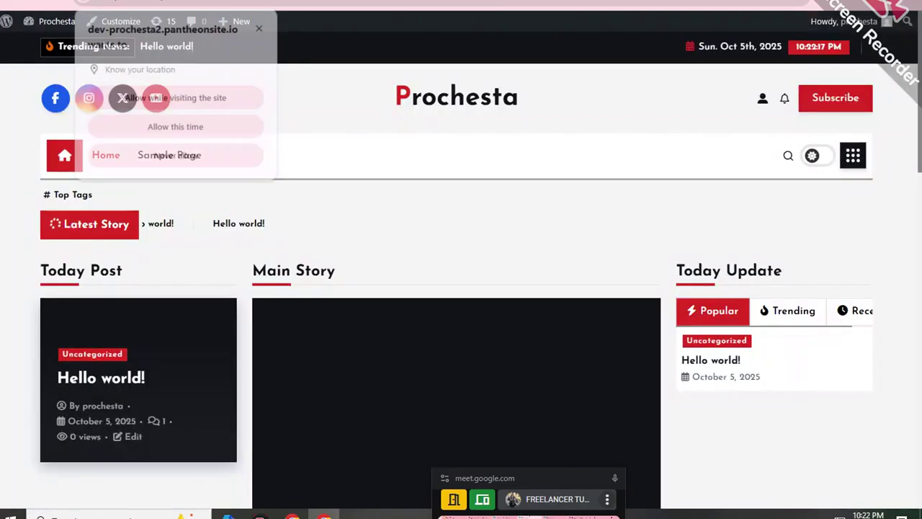
{"action": "left_click", "coordinate": [195, 99]}
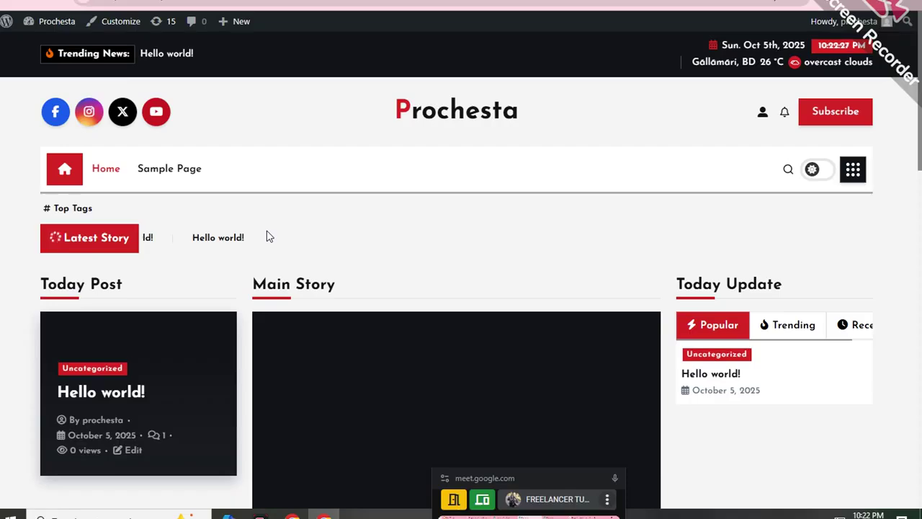
{"action": "scroll", "coordinate": [268, 237], "scroll_direction": "down", "scroll_amount": 15}
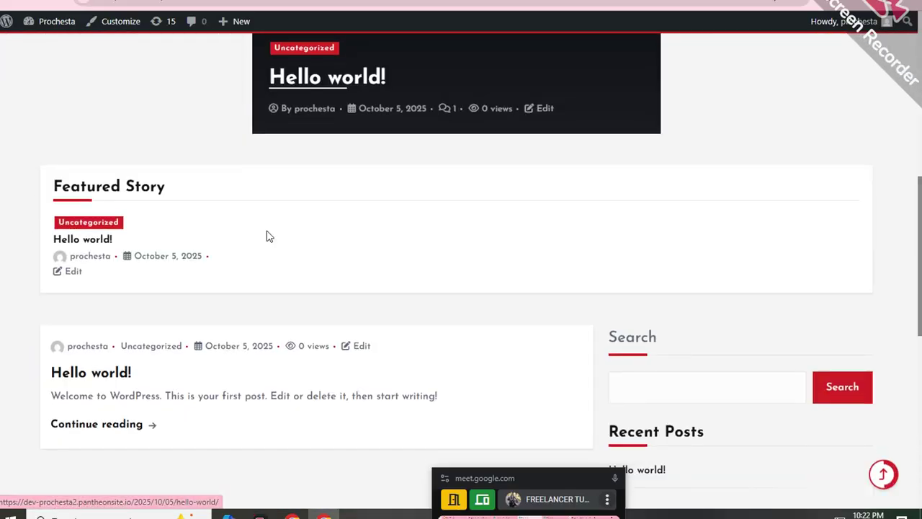
{"action": "scroll", "coordinate": [270, 245], "scroll_direction": "up", "scroll_amount": 20}
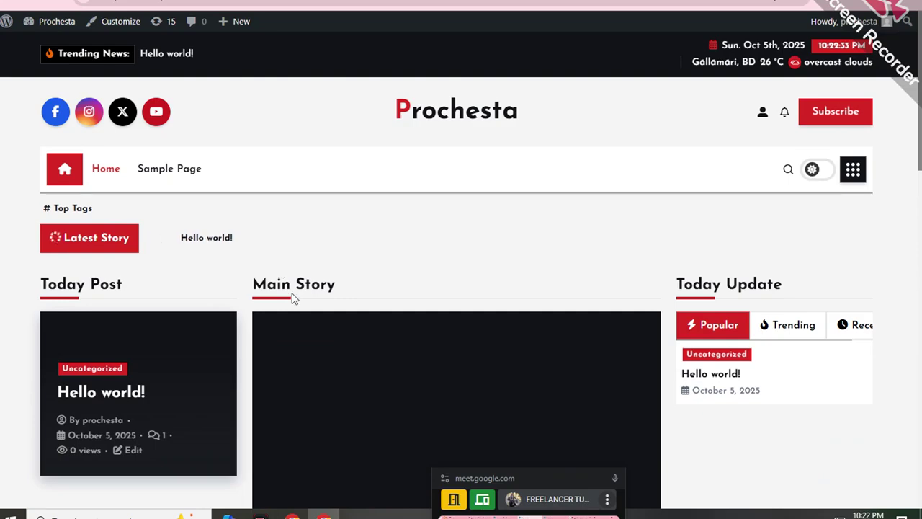
{"action": "key", "text": "alt+Left"}
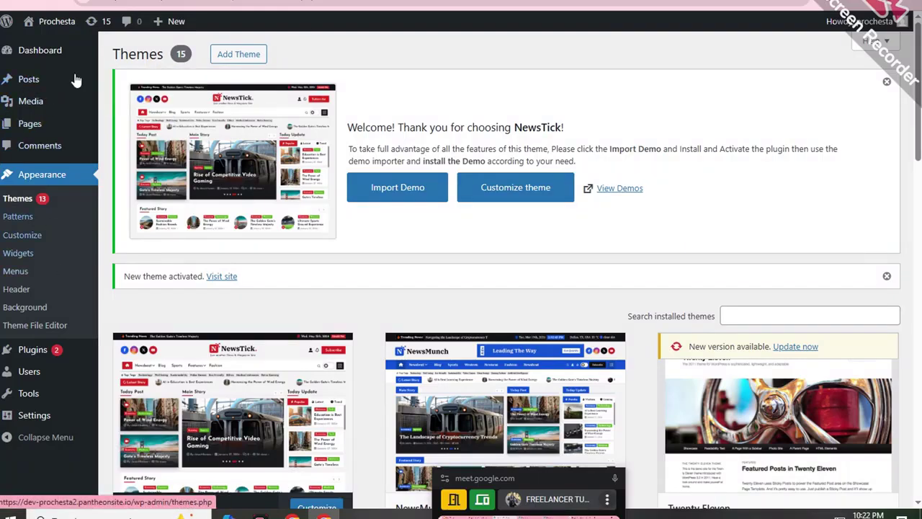
Bulk-trash the Hello world! post from All Posts, then start a new post
{"action": "mouse_move", "coordinate": [29, 79]}
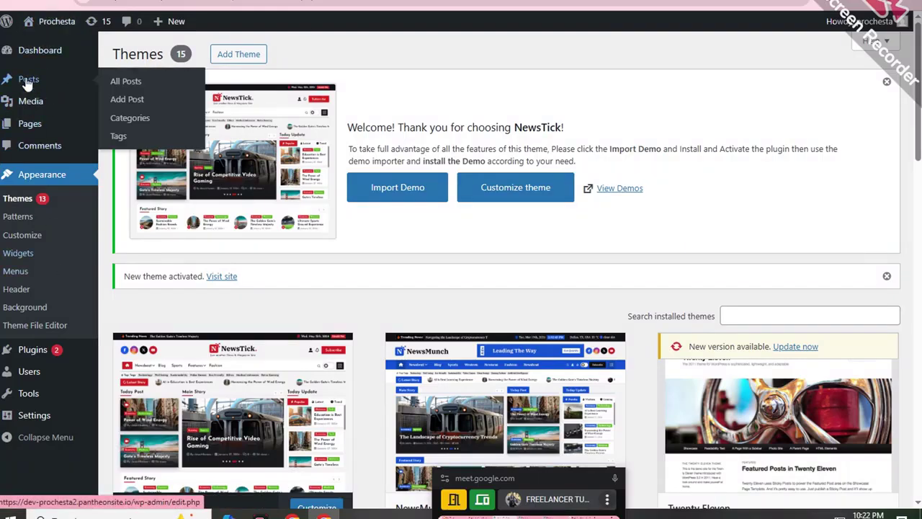
{"action": "left_click", "coordinate": [132, 84]}
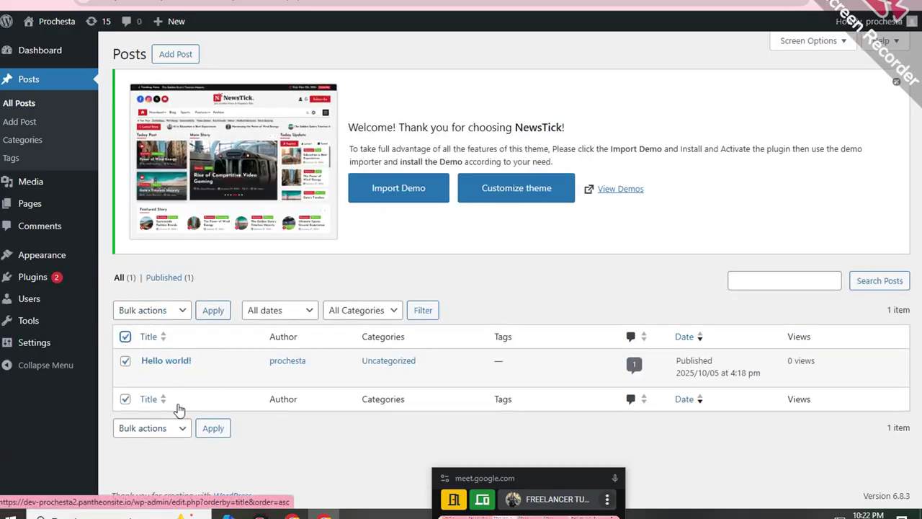
{"action": "left_click", "coordinate": [165, 430]}
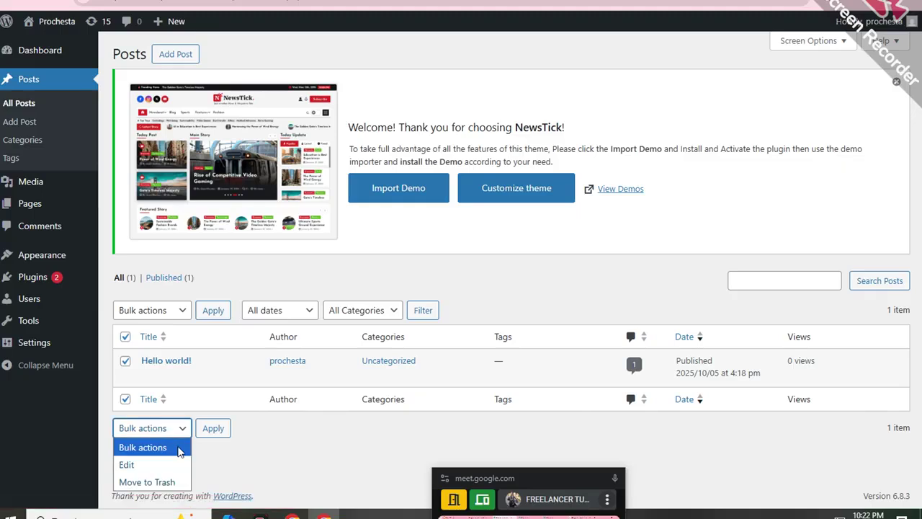
{"action": "left_click", "coordinate": [148, 482]}
{"action": "left_click", "coordinate": [213, 430]}
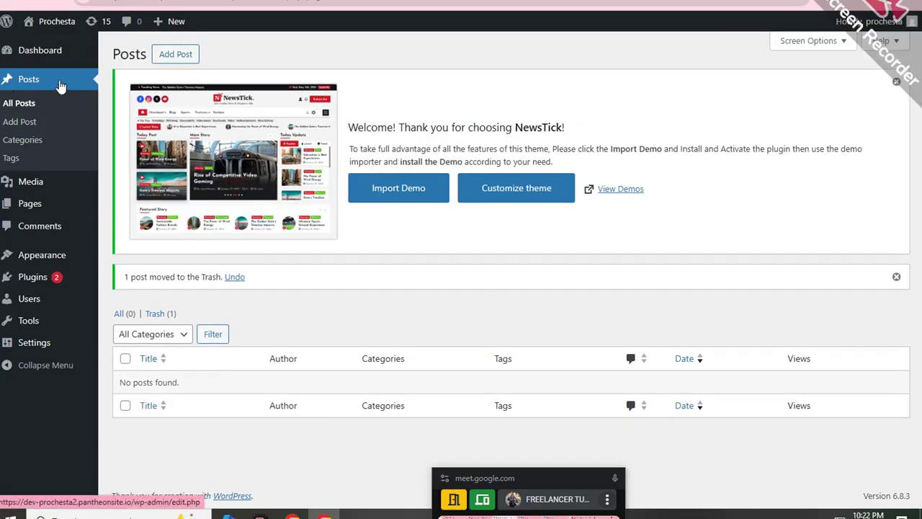
{"action": "left_click", "coordinate": [178, 57]}
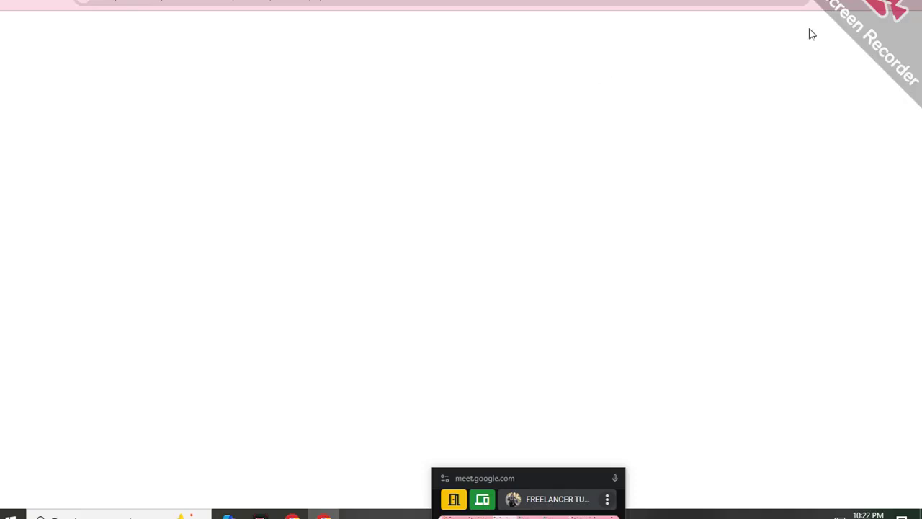
Open chatgpt.com in a new tab using the 'ch' address suggestion
{"action": "left_click", "coordinate": [531, 0]}
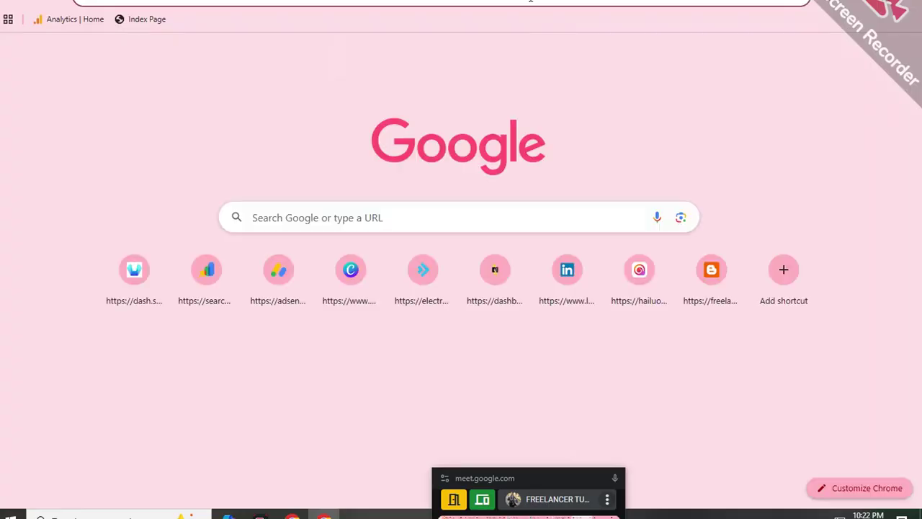
{"action": "left_click", "coordinate": [531, 0]}
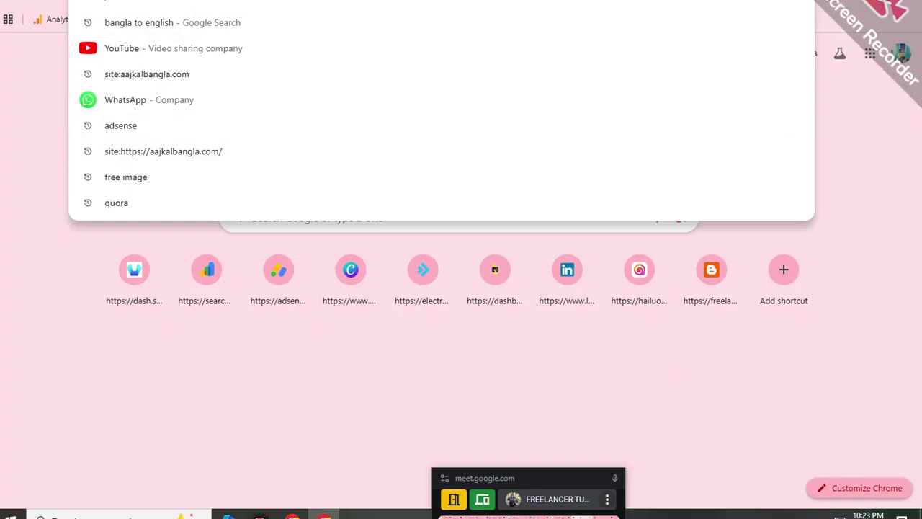
{"action": "type", "text": "ch"}
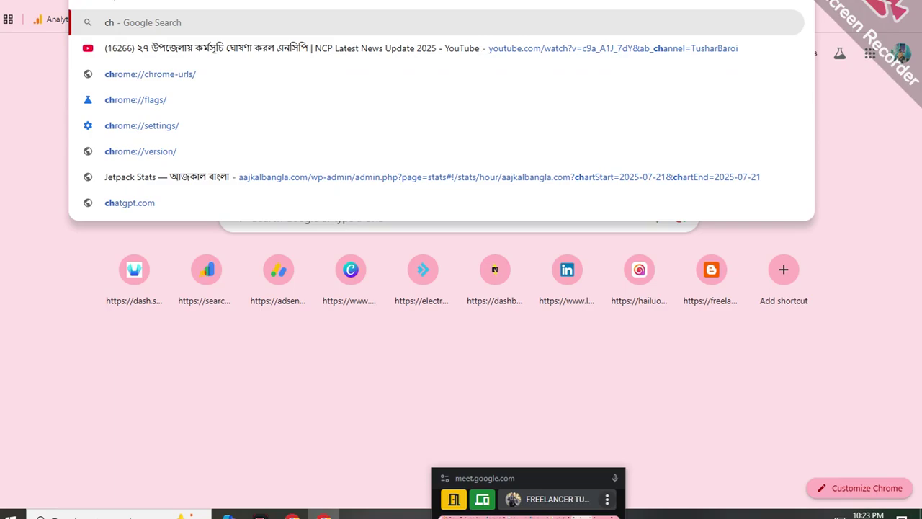
{"action": "left_click", "coordinate": [134, 208]}
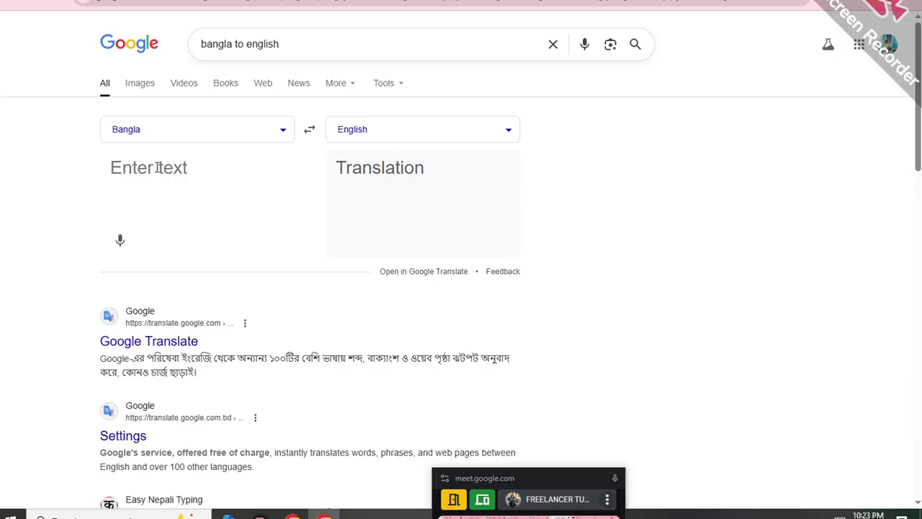
Convert 'bangladeser bortoman obosta' to Bangla script and copy the phrase
{"action": "left_click", "coordinate": [157, 167]}
{"action": "type", "text": "ba"}
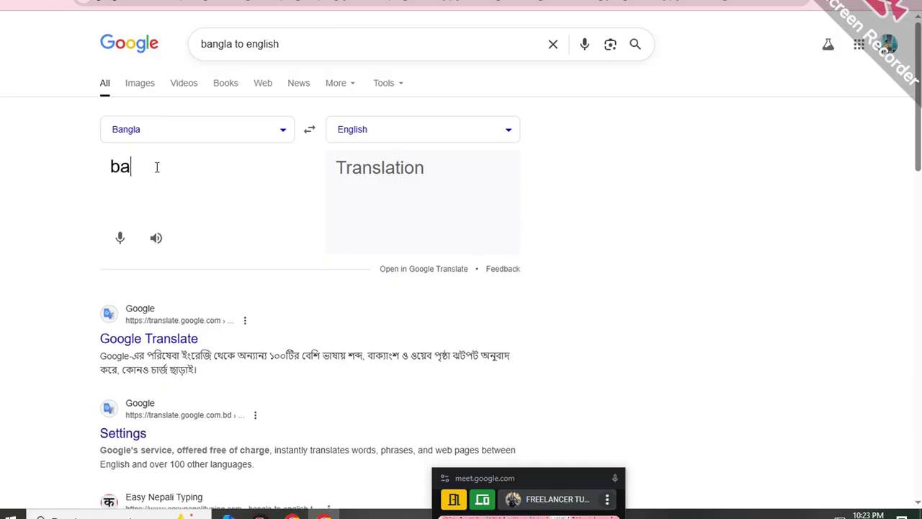
{"action": "type", "text": "nglades"}
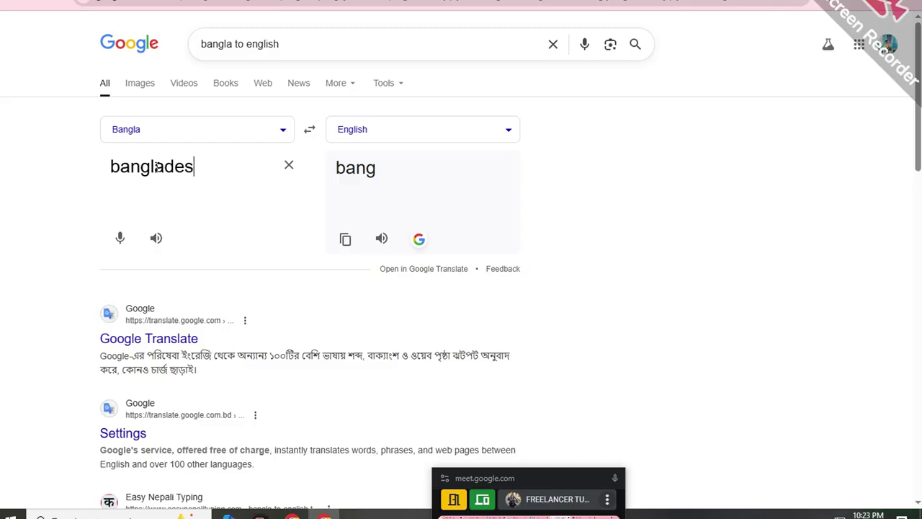
{"action": "type", "text": "er"}
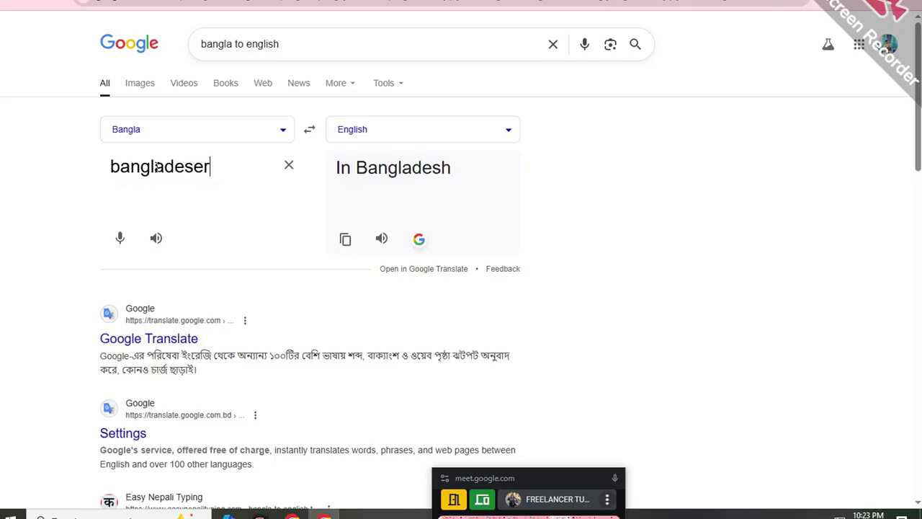
{"action": "type", "text": " b"}
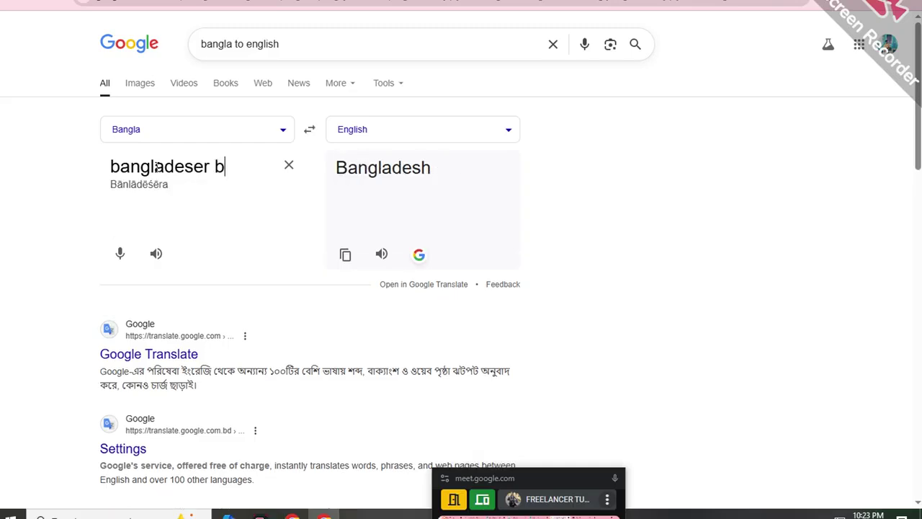
{"action": "type", "text": "orto"}
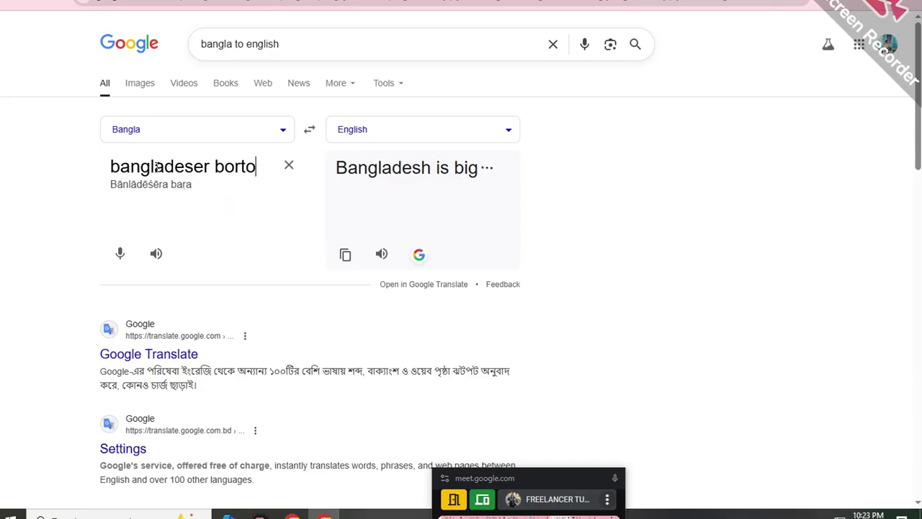
{"action": "type", "text": "man o"}
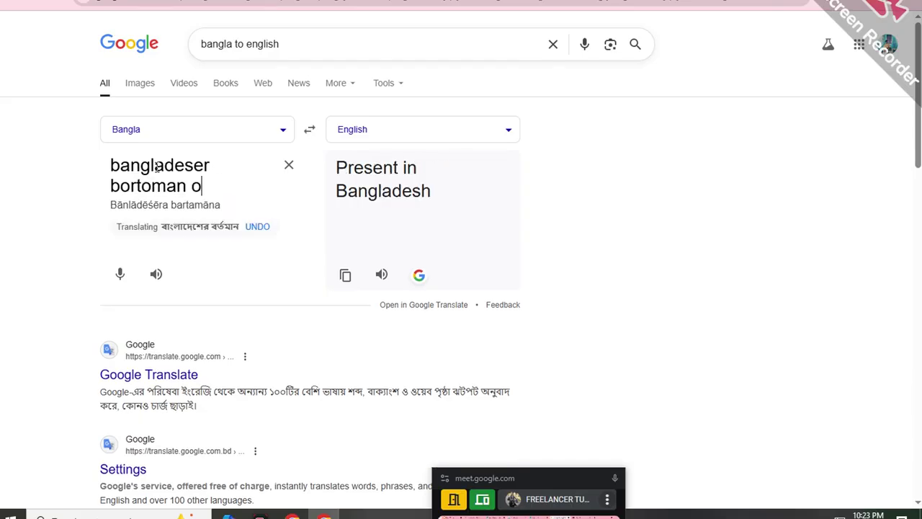
{"action": "type", "text": "bosta"}
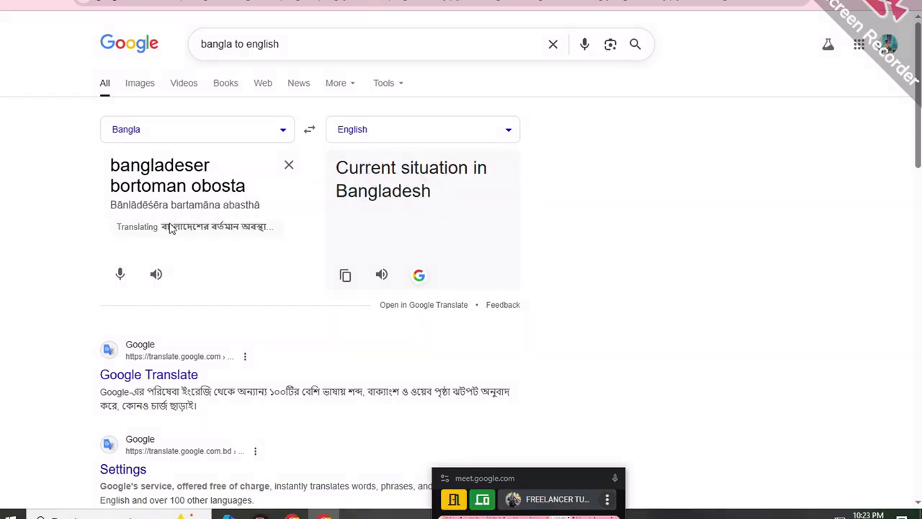
{"action": "left_click", "coordinate": [200, 228]}
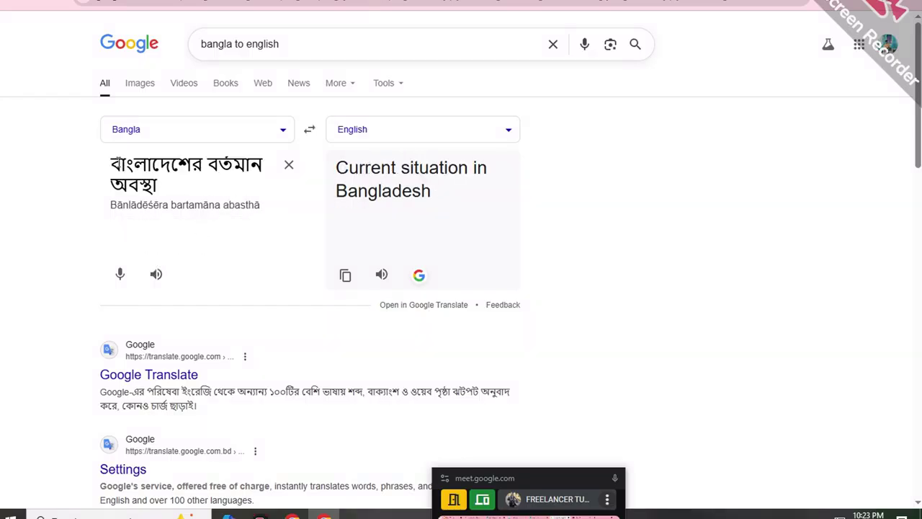
{"action": "left_click_drag", "start_coordinate": [115, 162], "coordinate": [162, 193]}
{"action": "right_click", "coordinate": [137, 180]}
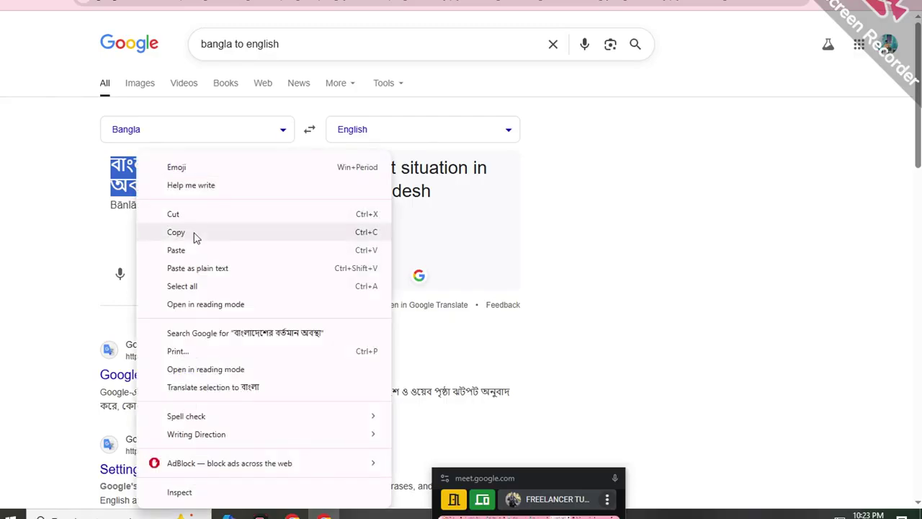
{"action": "left_click", "coordinate": [196, 237]}
{"action": "left_click", "coordinate": [569, 0]}
Paste বাংলাদেশের বর্তমান অবস্থা into ChatGPT and send it
{"action": "right_click", "coordinate": [307, 243]}
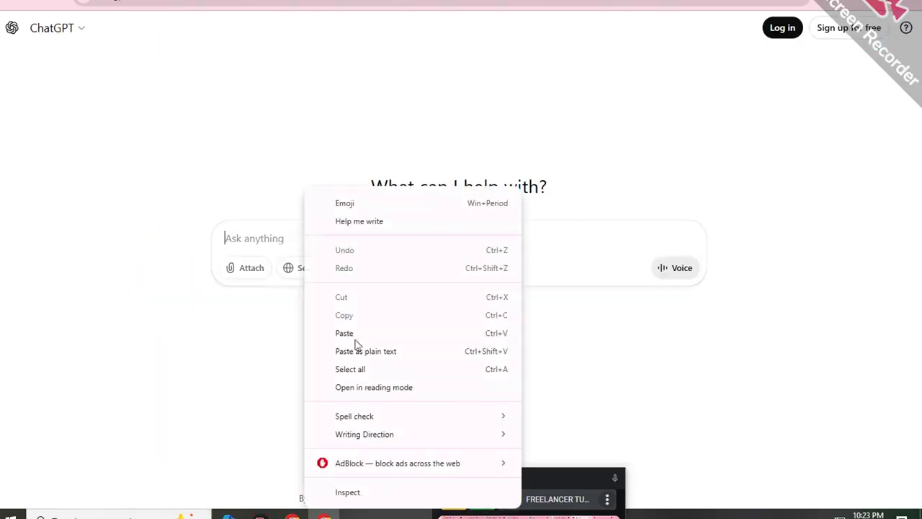
{"action": "left_click", "coordinate": [360, 339]}
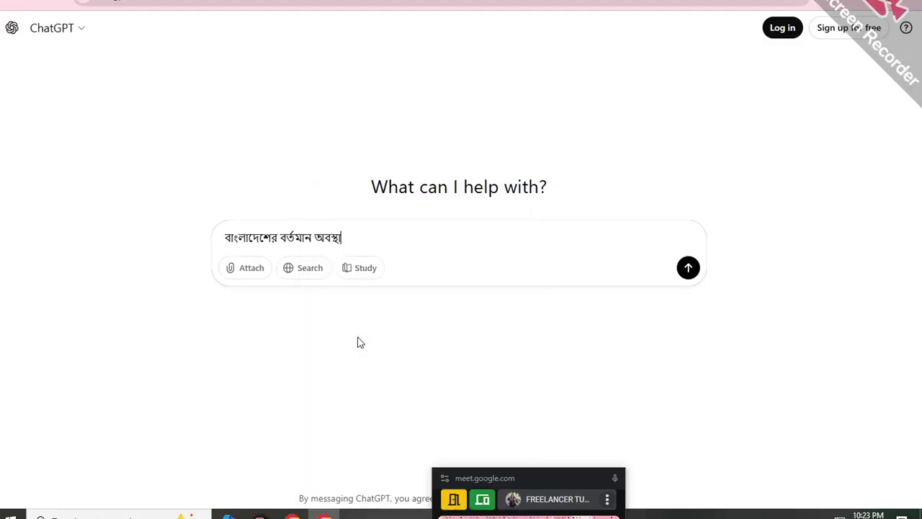
{"action": "left_click", "coordinate": [688, 270]}
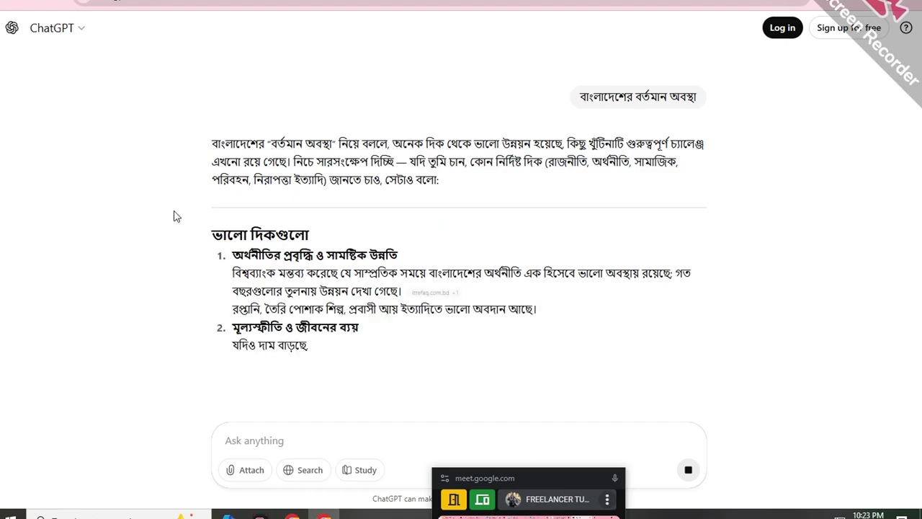
Copy the word বাংলাদেশের from the reply and open a new tab
{"action": "double_click", "coordinate": [224, 144]}
{"action": "right_click", "coordinate": [224, 149]}
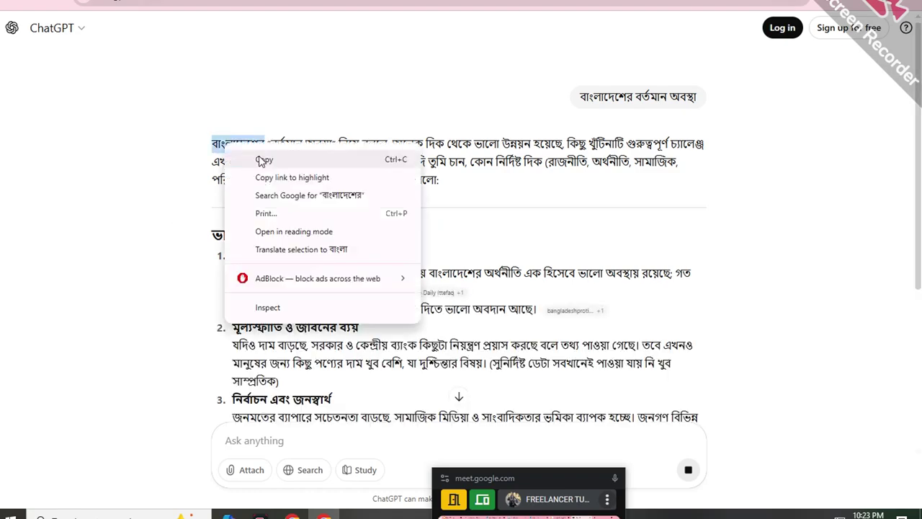
{"action": "left_click", "coordinate": [271, 160]}
{"action": "scroll", "coordinate": [271, 164], "scroll_direction": "down", "scroll_amount": 3}
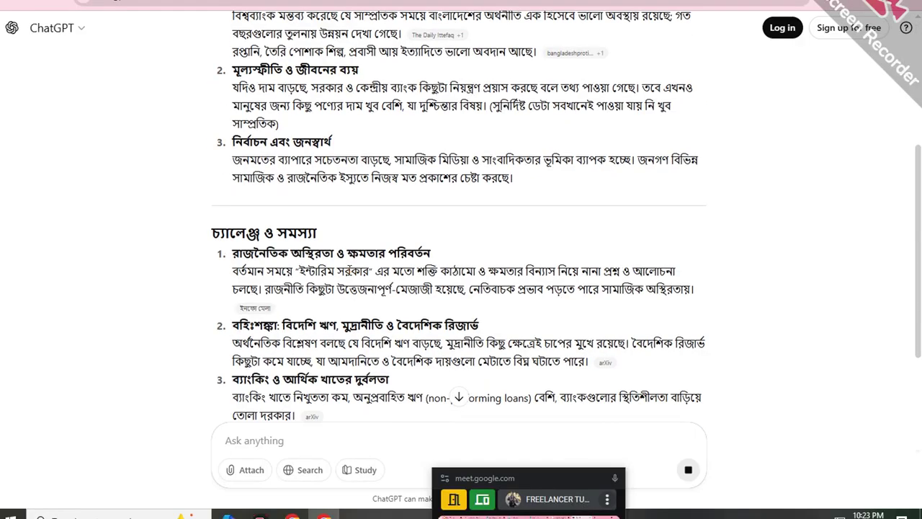
{"action": "key", "text": "ctrl+t"}
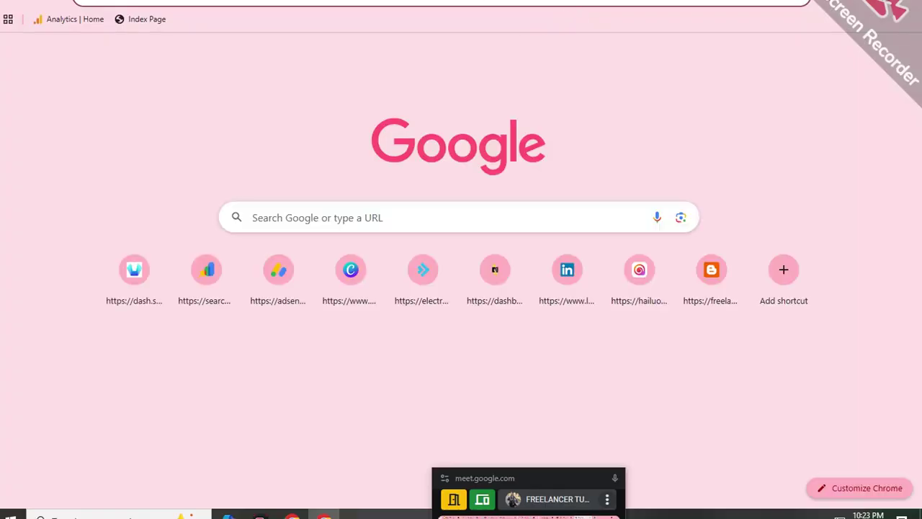
Search Google Images for বাংলাদেশের and save a Bangladesh flag image to Downloads
{"action": "right_click", "coordinate": [480, 3]}
{"action": "left_click", "coordinate": [520, 106]}
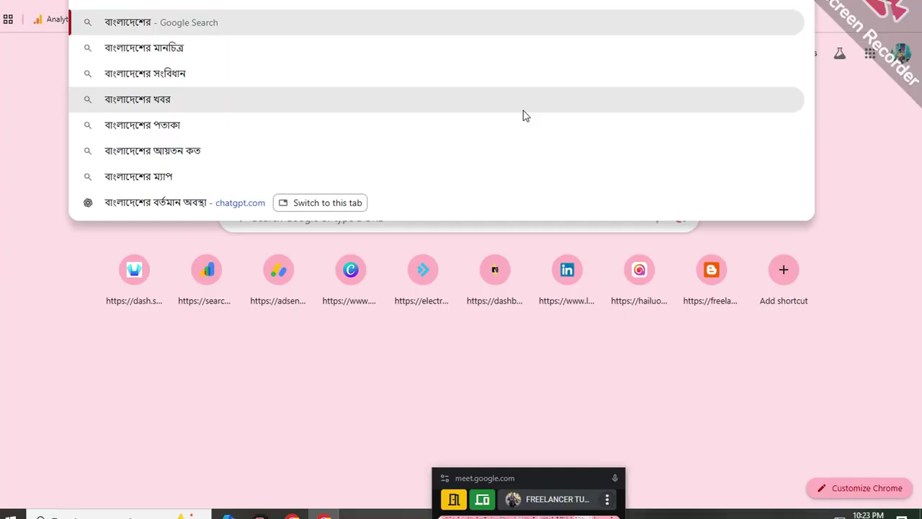
{"action": "key", "text": "Return"}
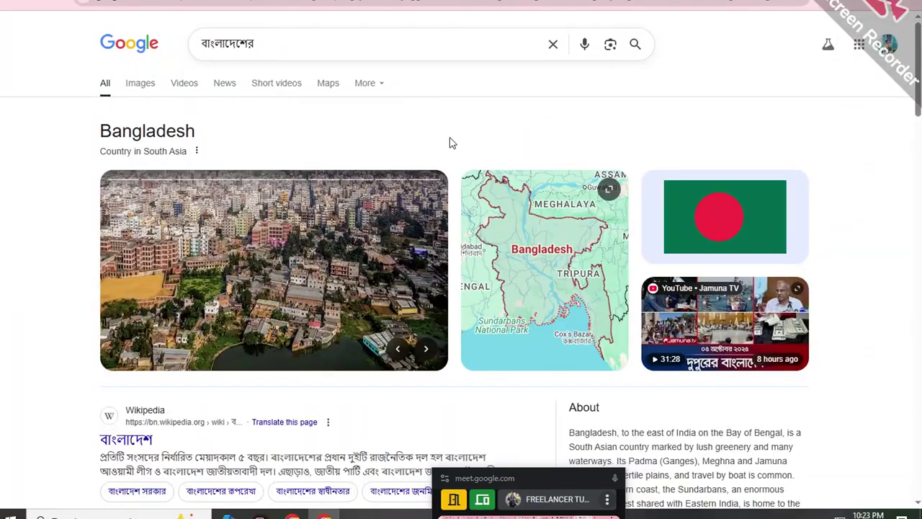
{"action": "left_click", "coordinate": [145, 86]}
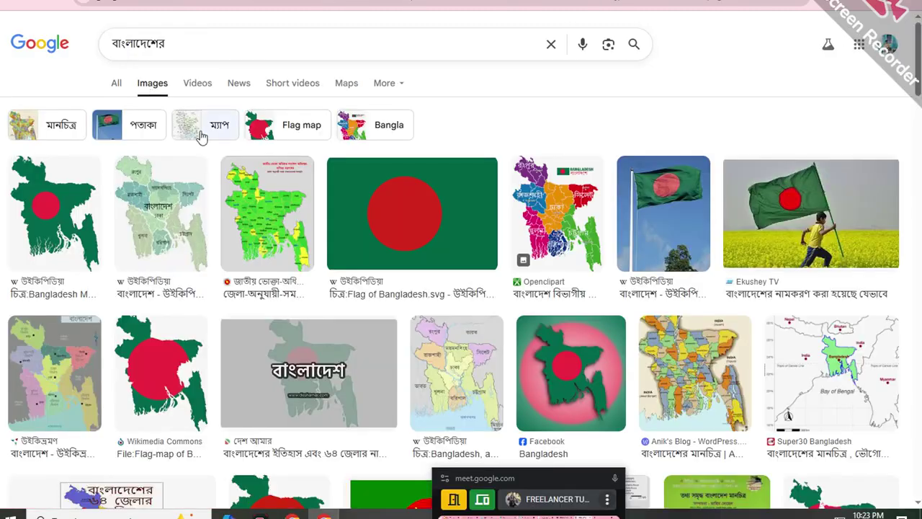
{"action": "right_click", "coordinate": [401, 216]}
{"action": "left_click", "coordinate": [470, 377]}
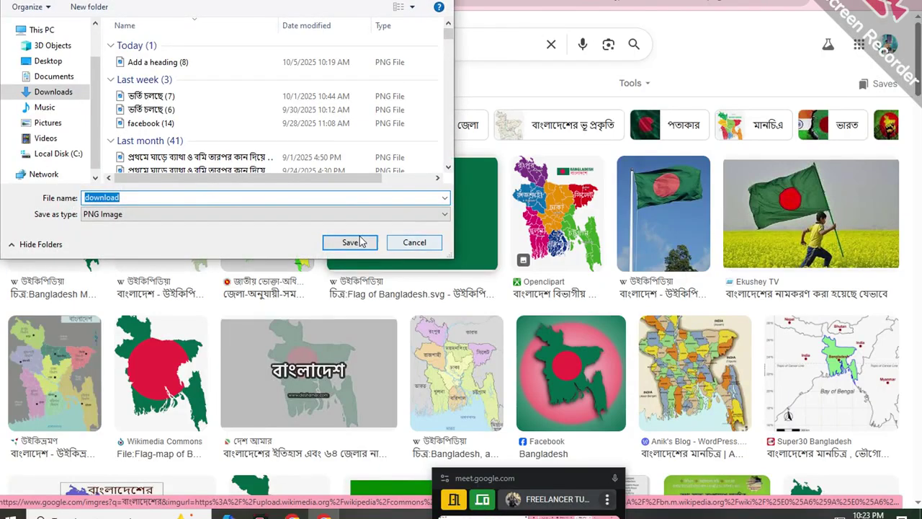
{"action": "left_click", "coordinate": [360, 242]}
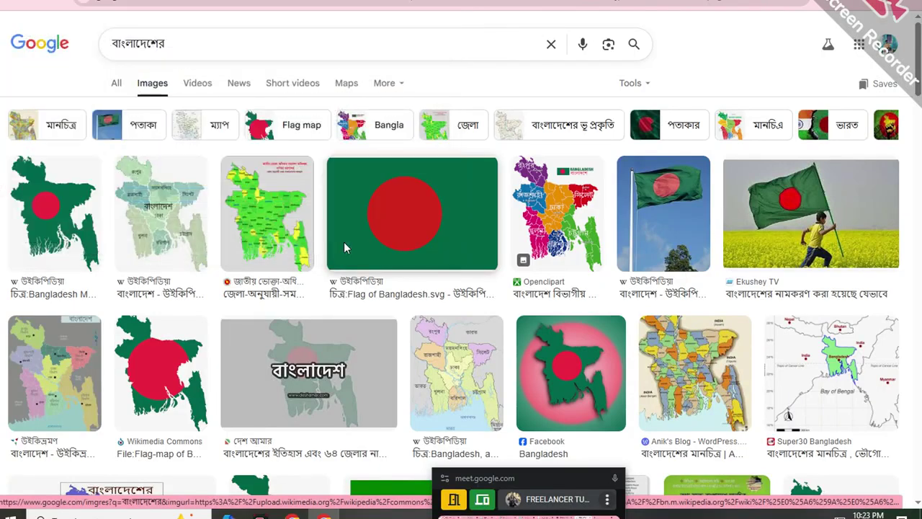
Save the flag-pole photo and the বাংলাদেশ map image to Downloads
{"action": "right_click", "coordinate": [59, 209]}
{"action": "right_click", "coordinate": [646, 200]}
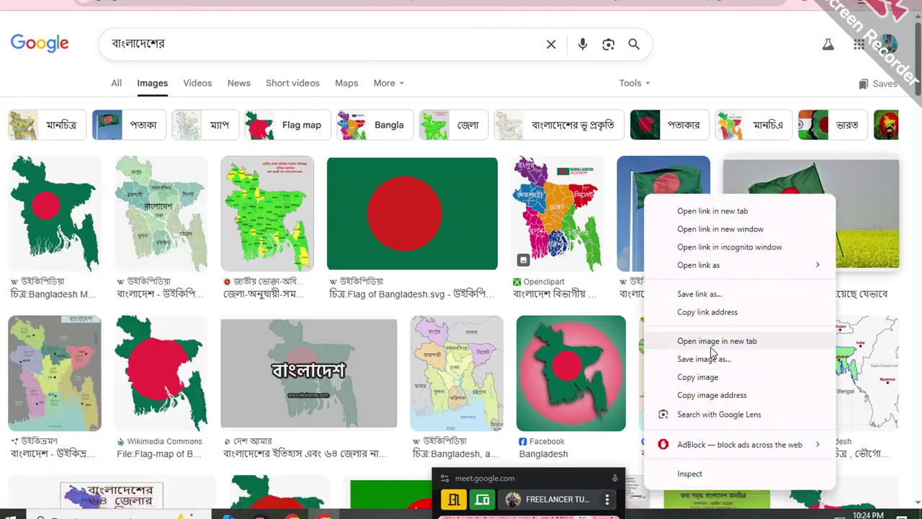
{"action": "left_click", "coordinate": [717, 359]}
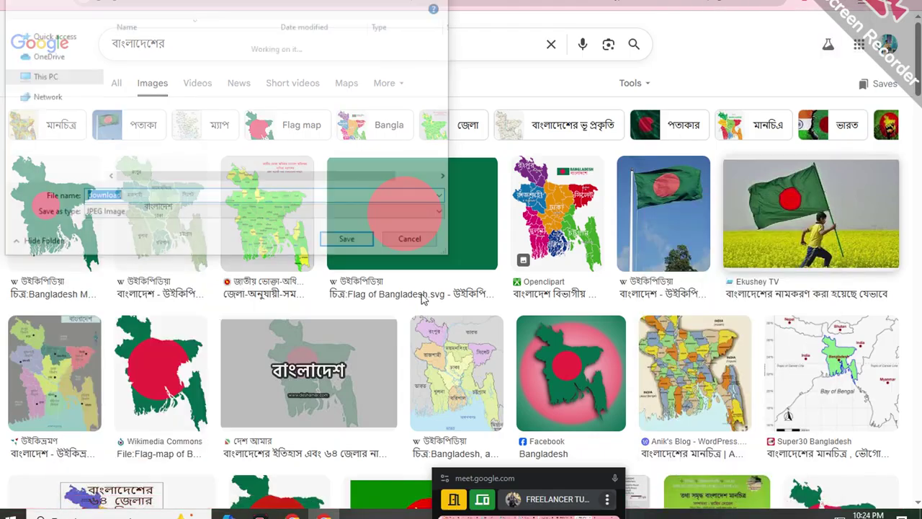
{"action": "left_click", "coordinate": [350, 241]}
{"action": "scroll", "coordinate": [503, 343], "scroll_direction": "down", "scroll_amount": 3}
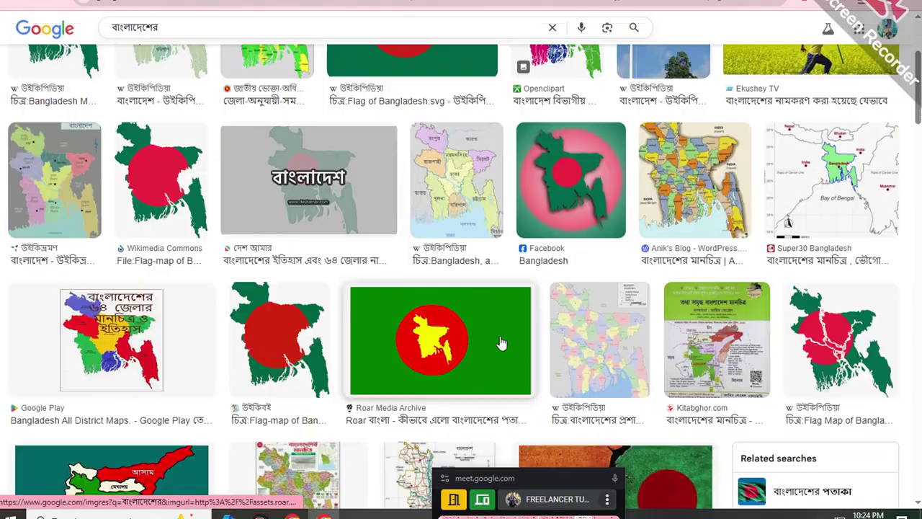
{"action": "right_click", "coordinate": [344, 208]}
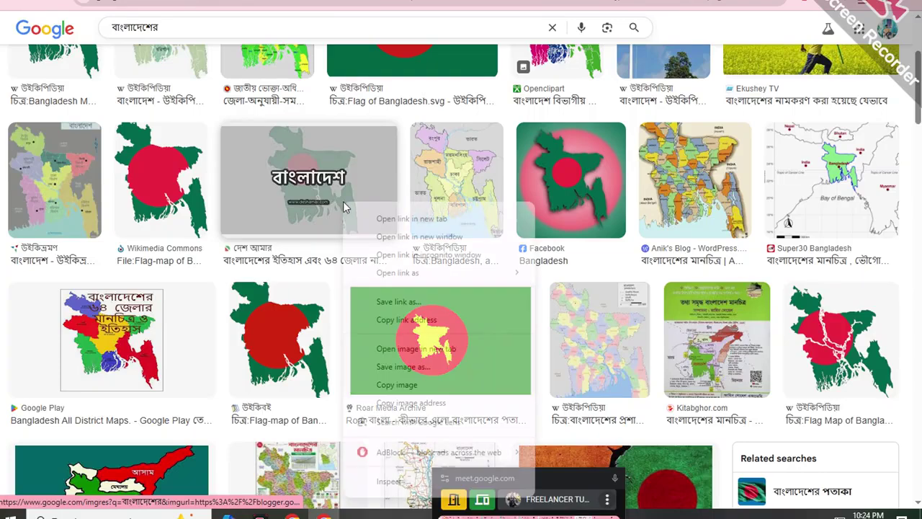
{"action": "left_click", "coordinate": [396, 366]}
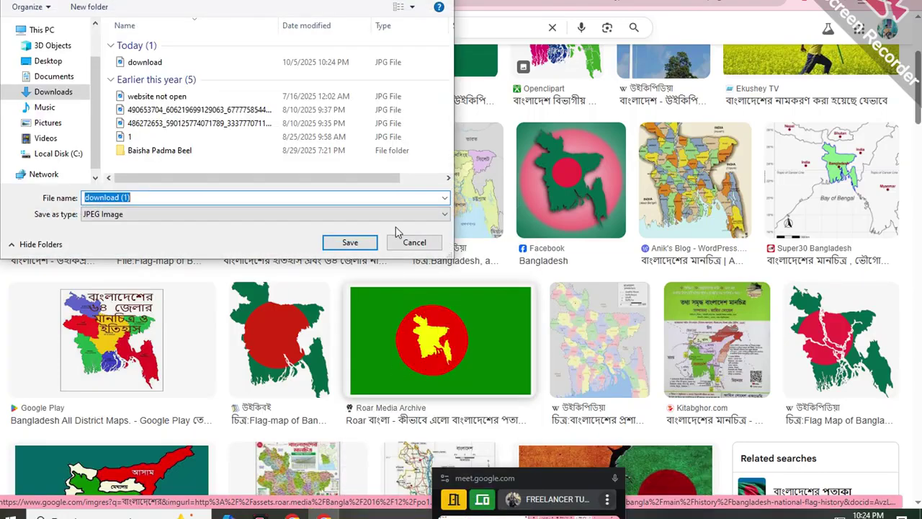
{"action": "left_click", "coordinate": [351, 241]}
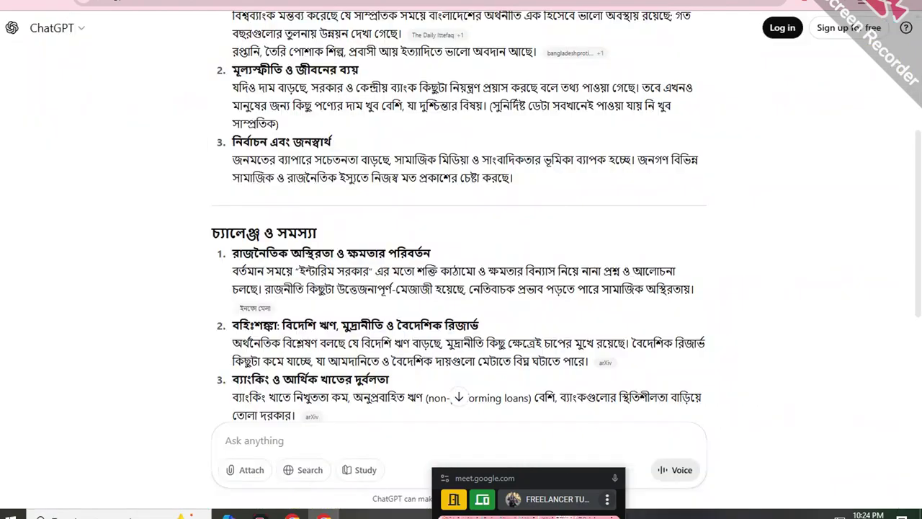
Copy the question বাংলাদেশের বর্তমান অবস্থা and return to the WordPress editor
{"action": "scroll", "coordinate": [404, 276], "scroll_direction": "up", "scroll_amount": 4}
{"action": "scroll", "coordinate": [404, 276], "scroll_direction": "down", "scroll_amount": 1}
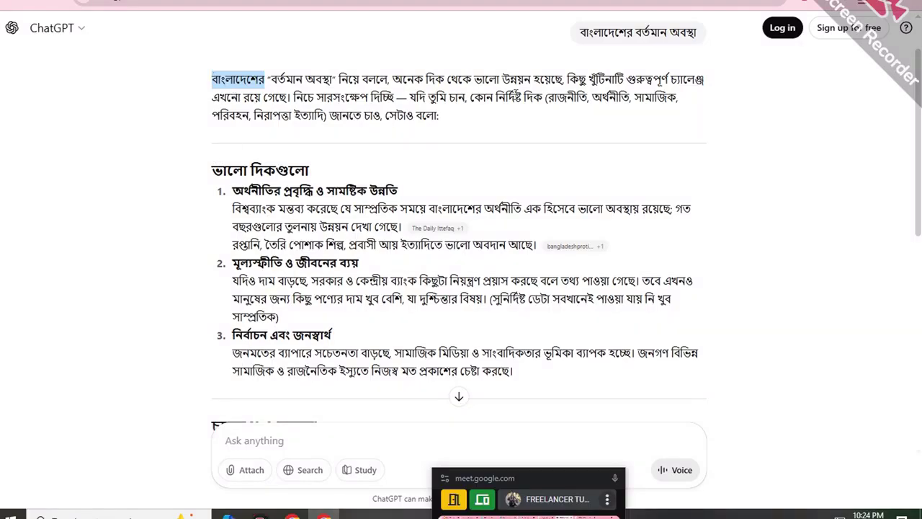
{"action": "scroll", "coordinate": [681, 96], "scroll_direction": "up", "scroll_amount": 1}
{"action": "left_click_drag", "start_coordinate": [699, 98], "coordinate": [579, 98]}
{"action": "right_click", "coordinate": [609, 99]}
{"action": "left_click", "coordinate": [640, 114]}
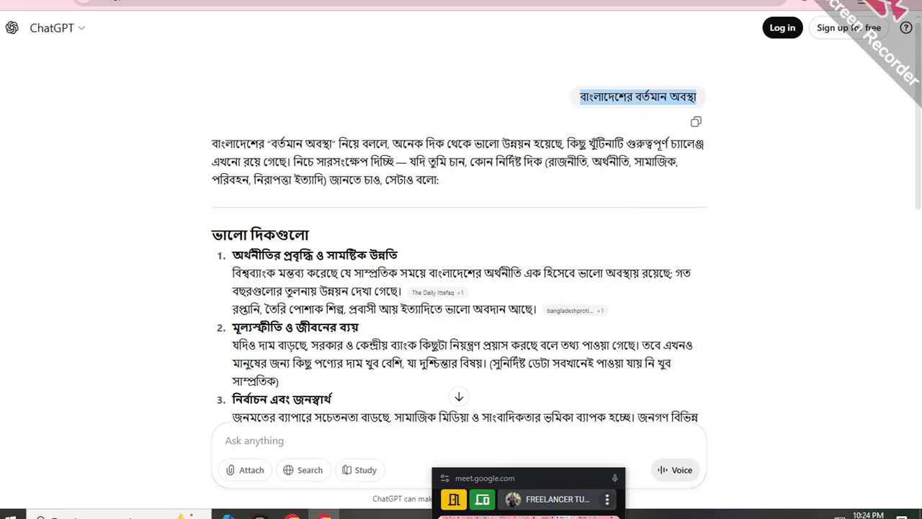
{"action": "key", "text": "ctrl+Tab"}
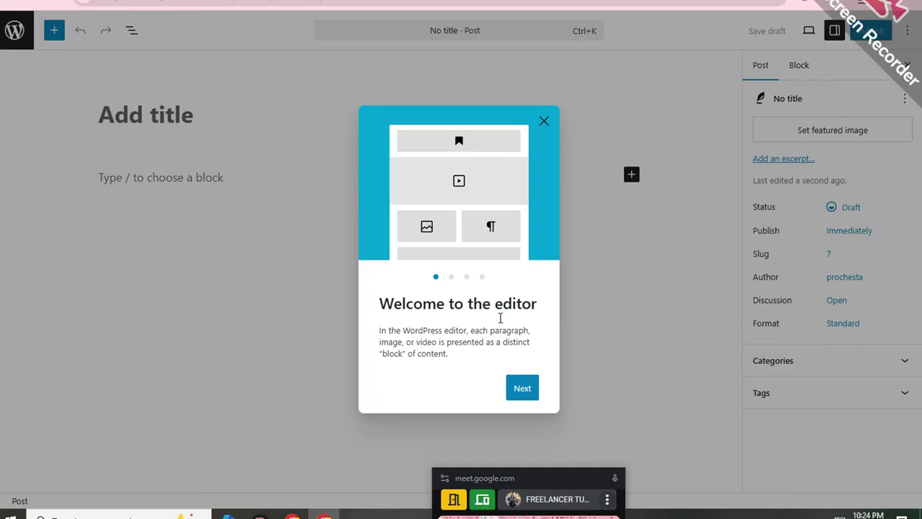
Close the editor welcome guide and title the post বাংলাদেশের বর্তমান অবস্থা
{"action": "left_click", "coordinate": [530, 392]}
{"action": "left_click", "coordinate": [527, 397]}
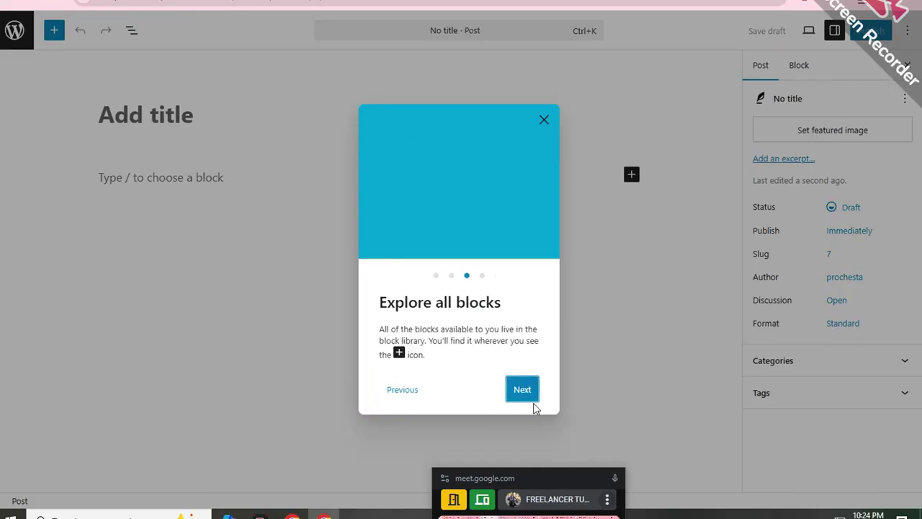
{"action": "left_click", "coordinate": [523, 400]}
{"action": "left_click", "coordinate": [523, 393]}
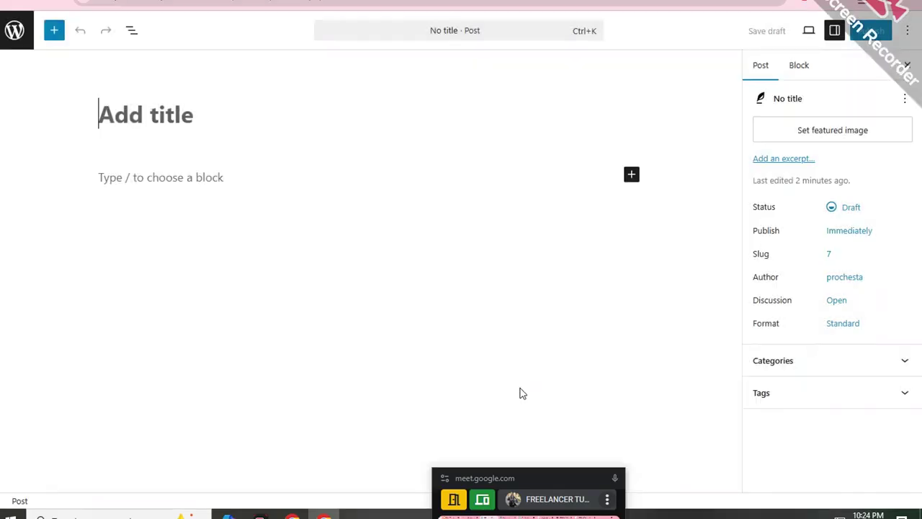
{"action": "right_click", "coordinate": [143, 112]}
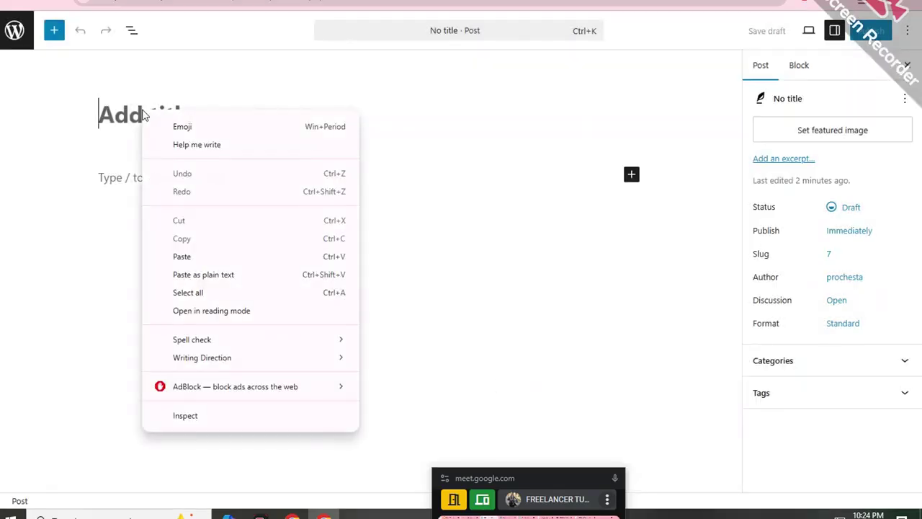
{"action": "left_click", "coordinate": [197, 258]}
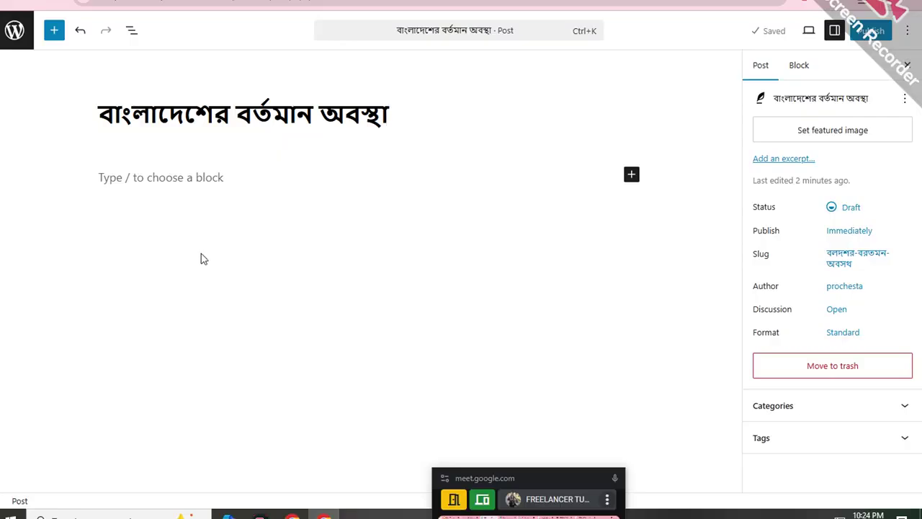
{"action": "left_click", "coordinate": [153, 174]}
Select ChatGPT's whole Bangla answer in the conversation tab
{"action": "key", "text": "ctrl+Tab"}
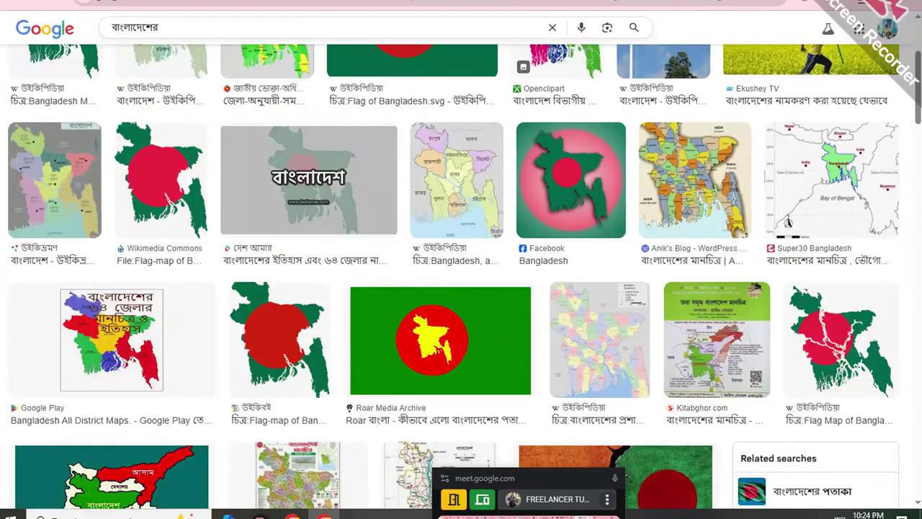
{"action": "key", "text": "ctrl+Tab"}
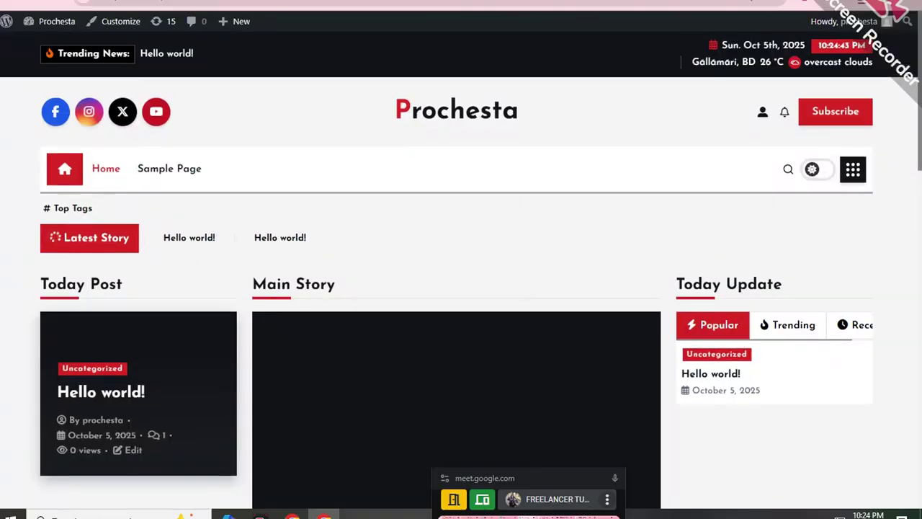
{"action": "key", "text": "ctrl+Tab"}
{"action": "left_click_drag", "start_coordinate": [212, 142], "coordinate": [364, 375]}
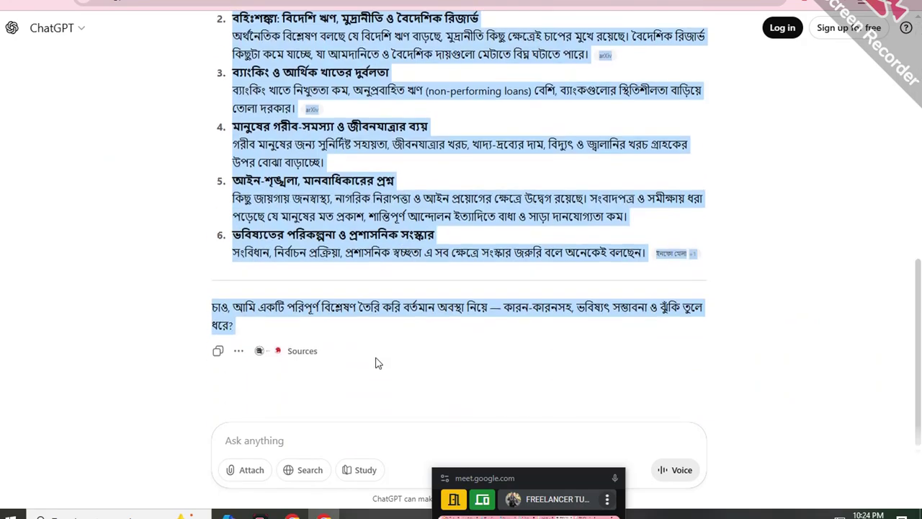
Copy ChatGPT's Bangla answer and paste it into the empty body of the WordPress post
{"action": "right_click", "coordinate": [427, 226]}
{"action": "left_click", "coordinate": [447, 230]}
{"action": "left_click", "coordinate": [238, 1]}
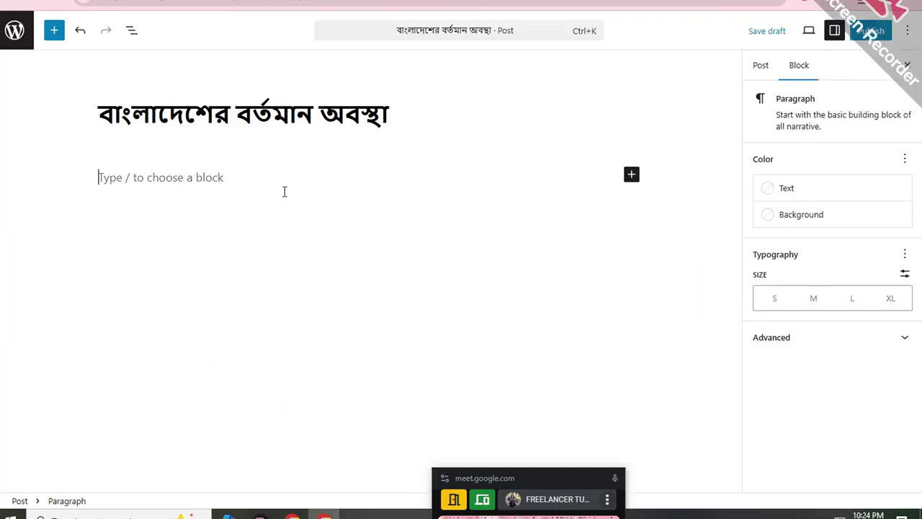
{"action": "right_click", "coordinate": [189, 182]}
{"action": "left_click", "coordinate": [260, 324]}
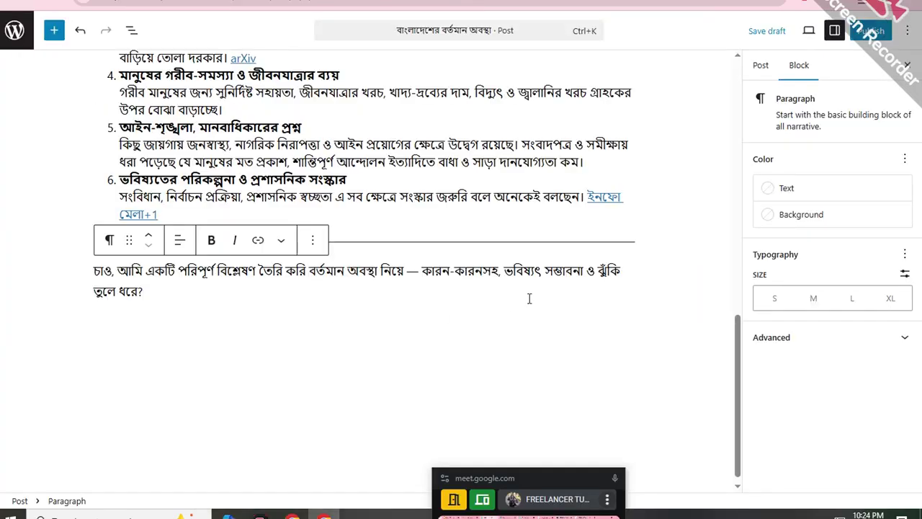
{"action": "scroll", "coordinate": [529, 299], "scroll_direction": "up", "scroll_amount": 8}
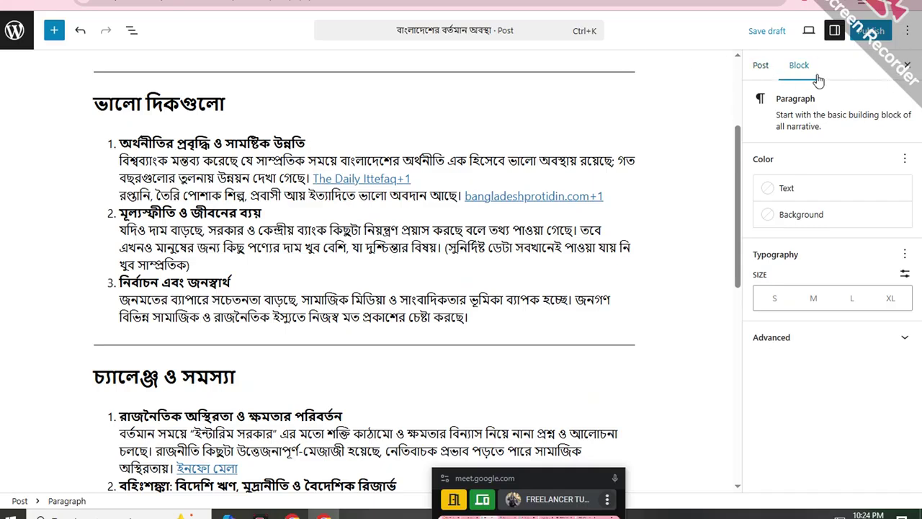
Bring up the Post settings panel in the editor sidebar
{"action": "left_click", "coordinate": [762, 67]}
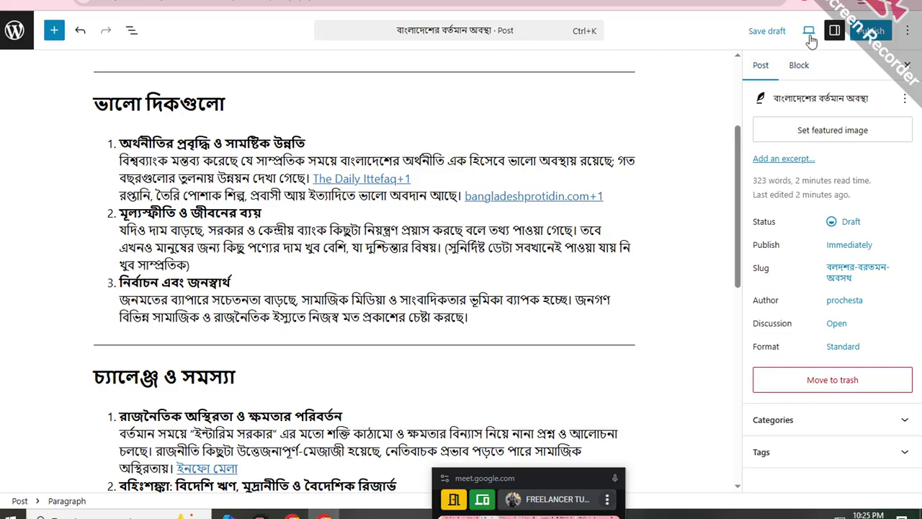
{"action": "left_click", "coordinate": [907, 65]}
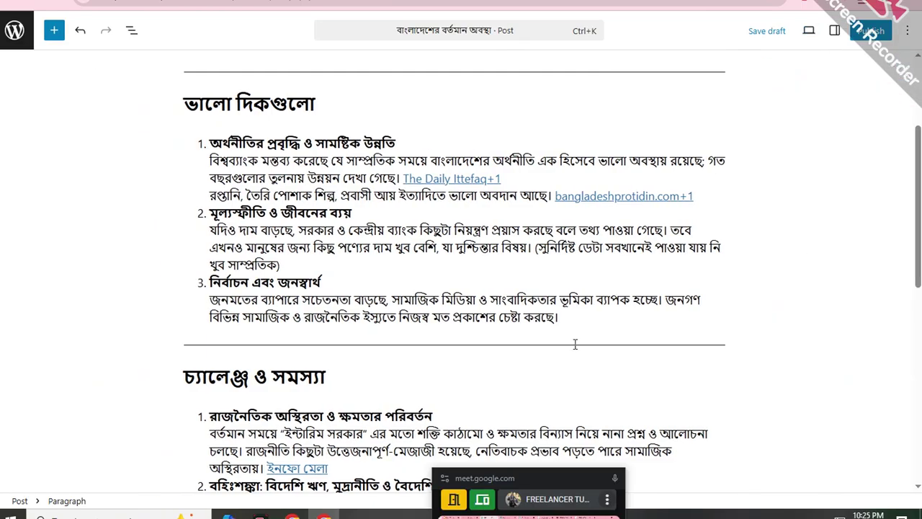
{"action": "left_click", "coordinate": [834, 31]}
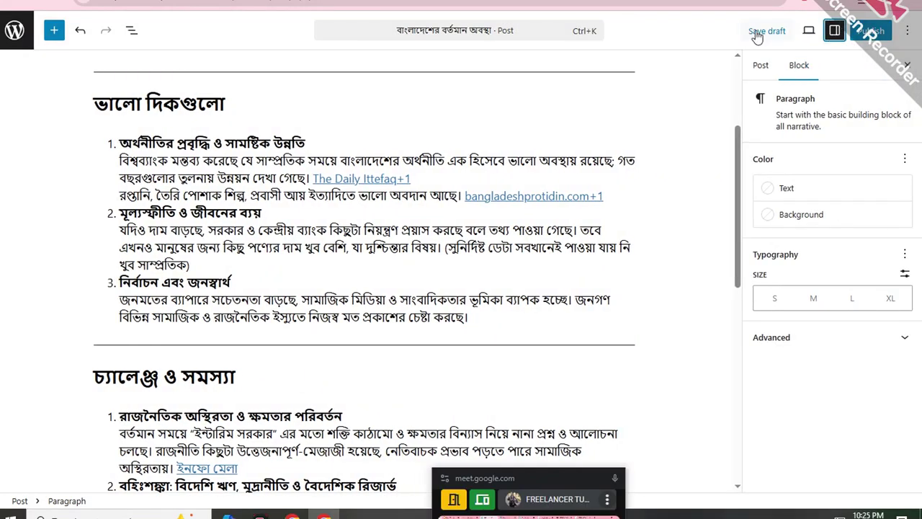
{"action": "left_click", "coordinate": [764, 69]}
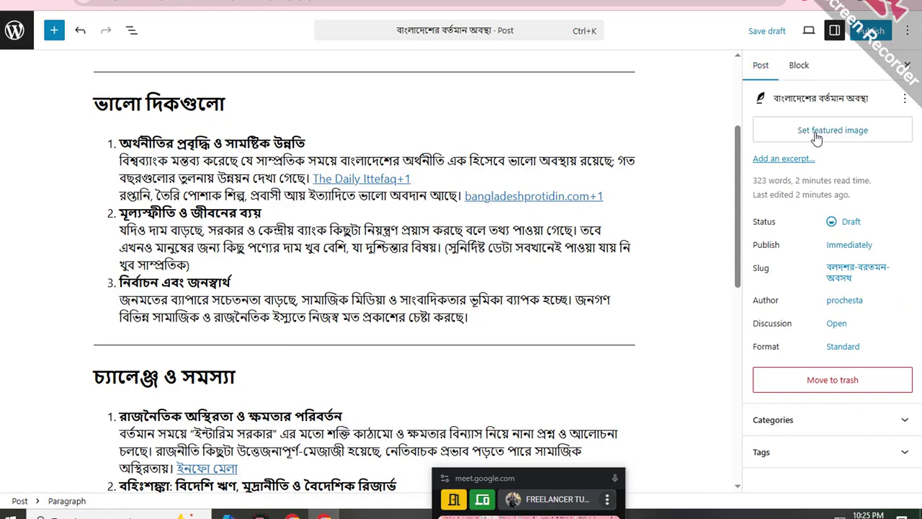
Upload download.png from Downloads and set the Bangladesh flag as the featured image
{"action": "left_click", "coordinate": [875, 137]}
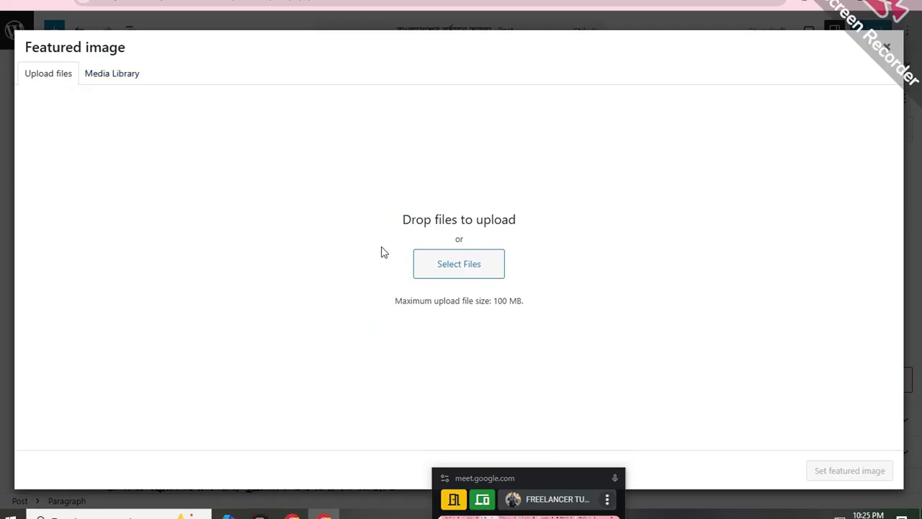
{"action": "left_click", "coordinate": [62, 73]}
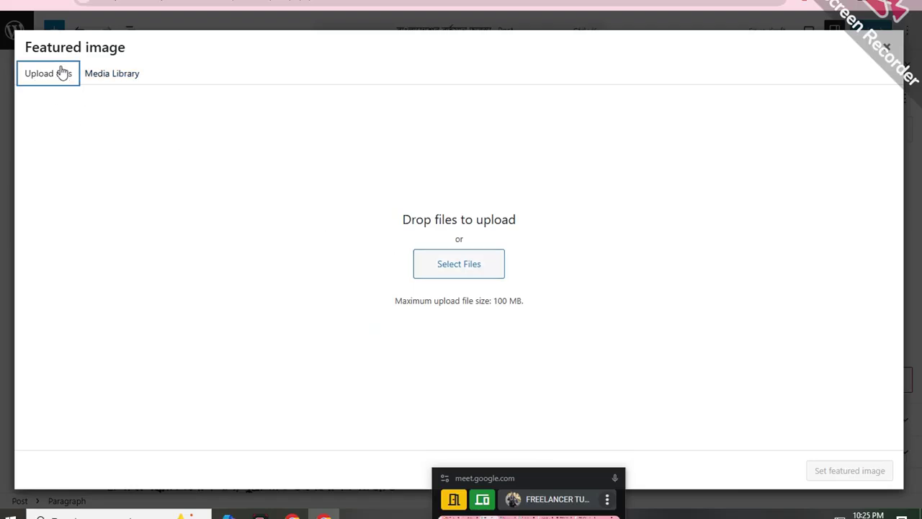
{"action": "left_click", "coordinate": [450, 263]}
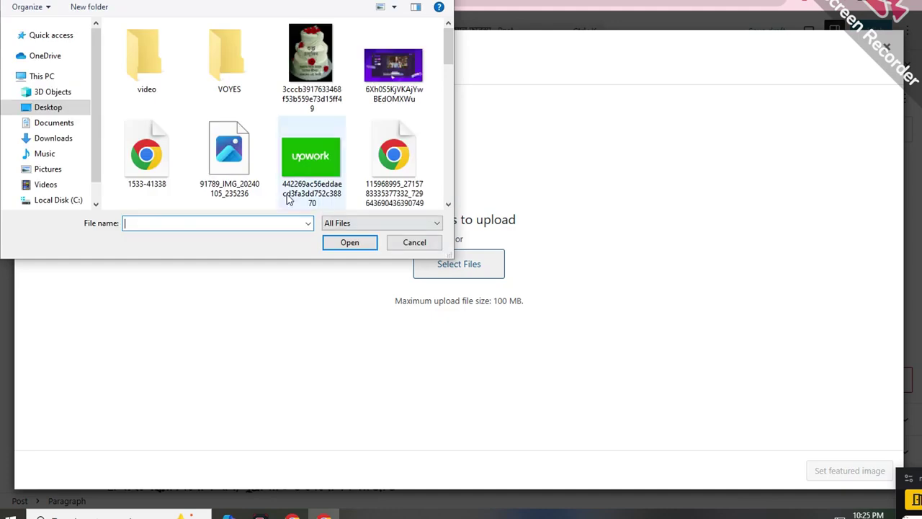
{"action": "left_click", "coordinate": [58, 139]}
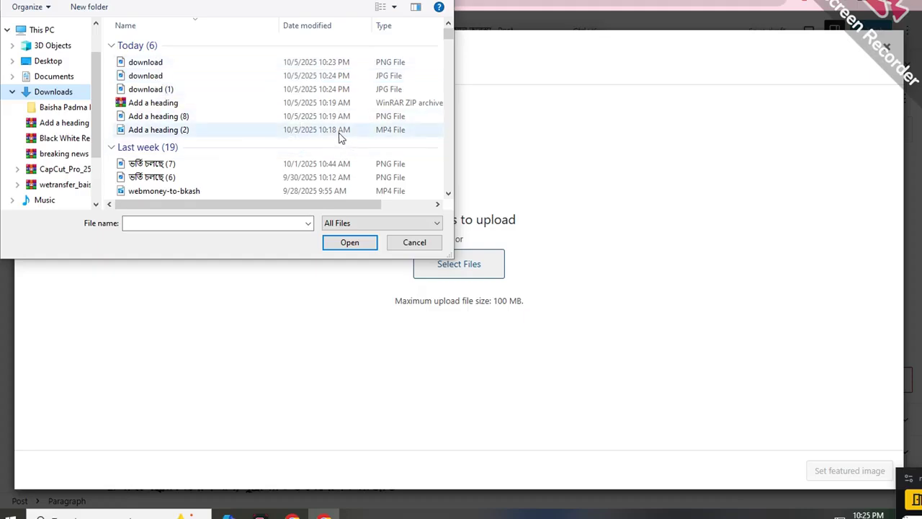
{"action": "left_click", "coordinate": [336, 63]}
{"action": "left_click", "coordinate": [349, 242]}
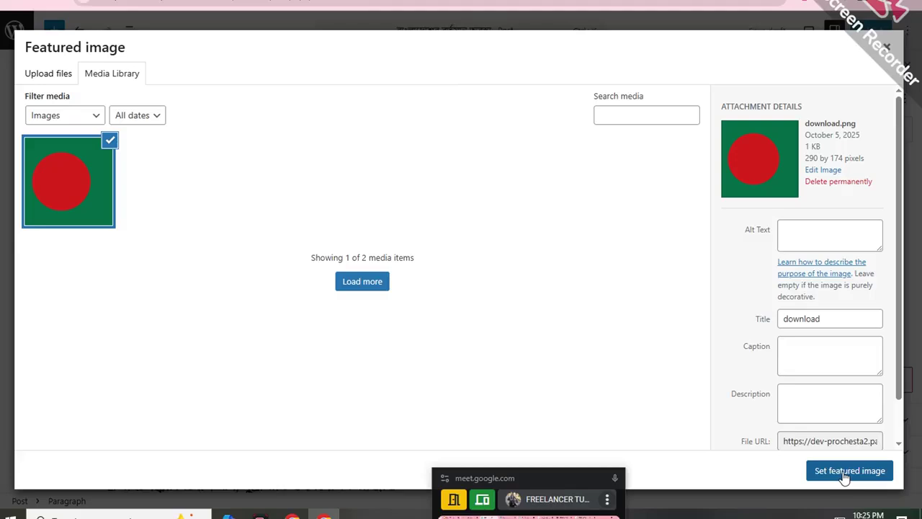
{"action": "left_click", "coordinate": [845, 476]}
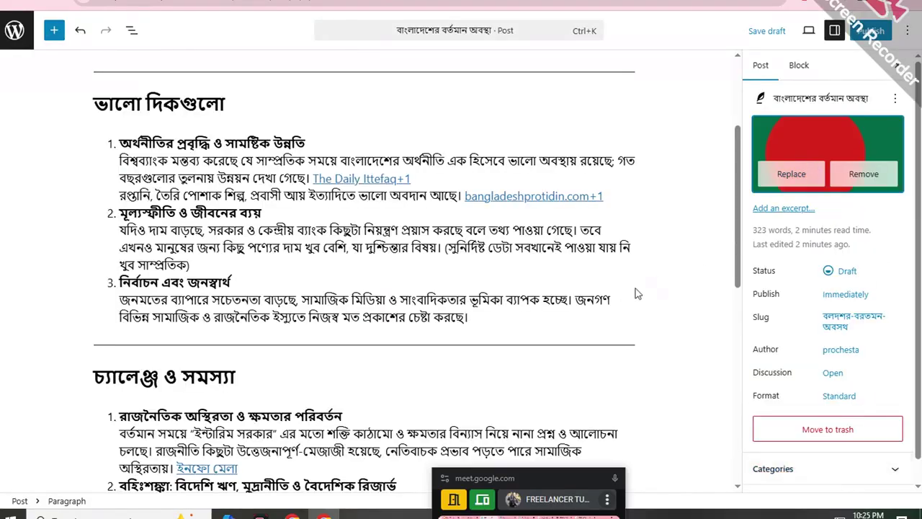
{"action": "scroll", "coordinate": [620, 292], "scroll_direction": "down", "scroll_amount": 4}
{"action": "scroll", "coordinate": [803, 321], "scroll_direction": "down", "scroll_amount": 1}
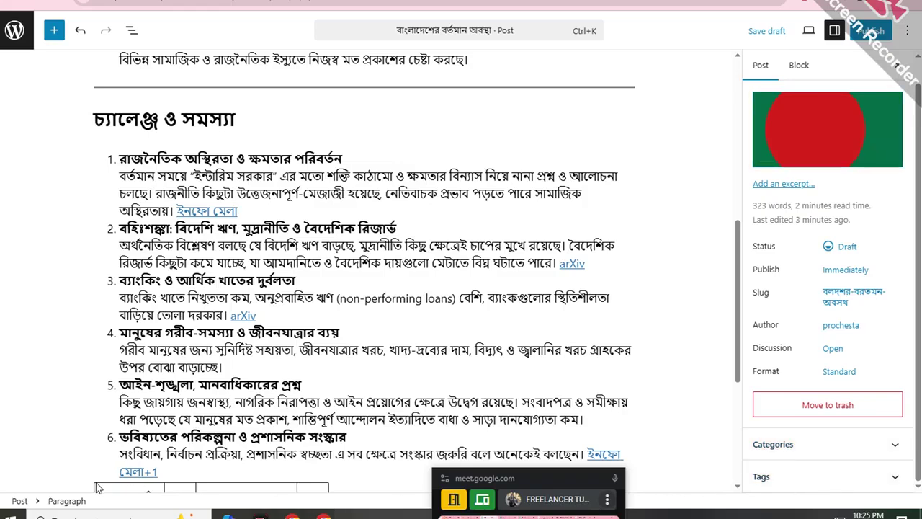
Create a new News category for the post
{"action": "scroll", "coordinate": [829, 432], "scroll_direction": "down", "scroll_amount": 1}
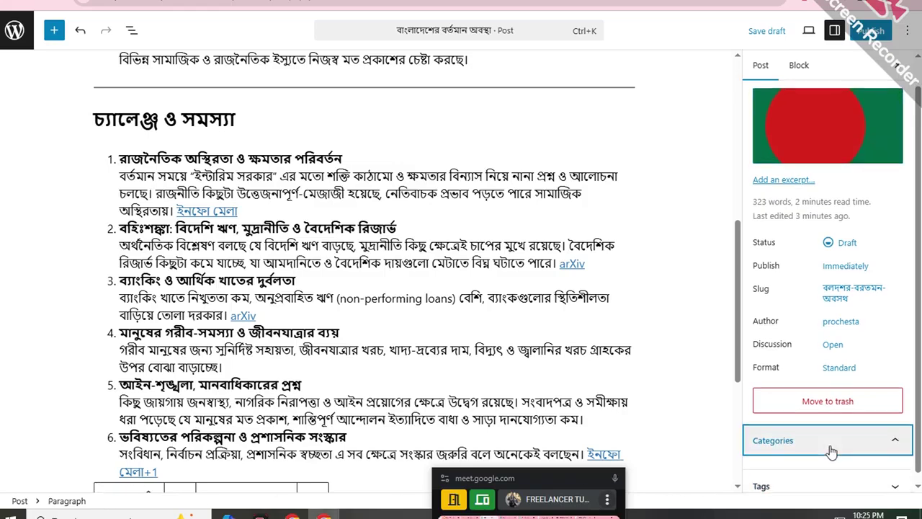
{"action": "left_click", "coordinate": [822, 393]}
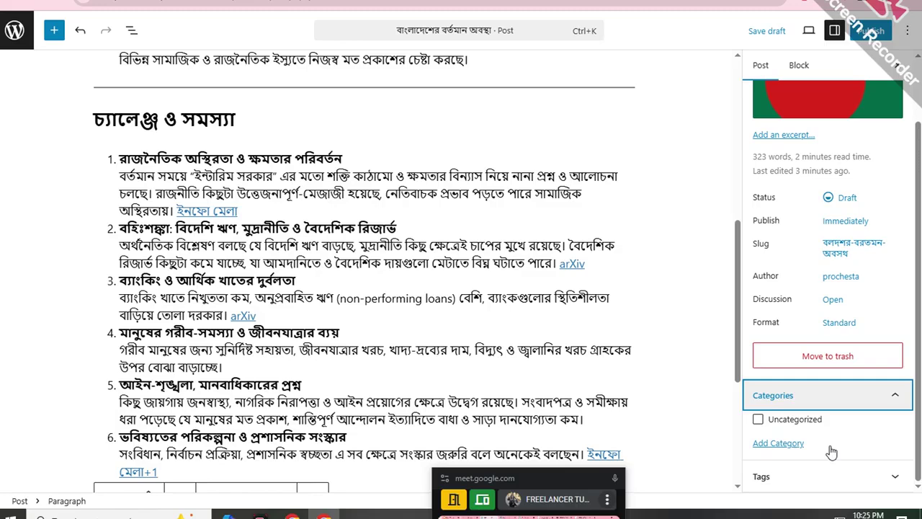
{"action": "left_click", "coordinate": [779, 443]}
{"action": "scroll", "coordinate": [793, 432], "scroll_direction": "down", "scroll_amount": 2}
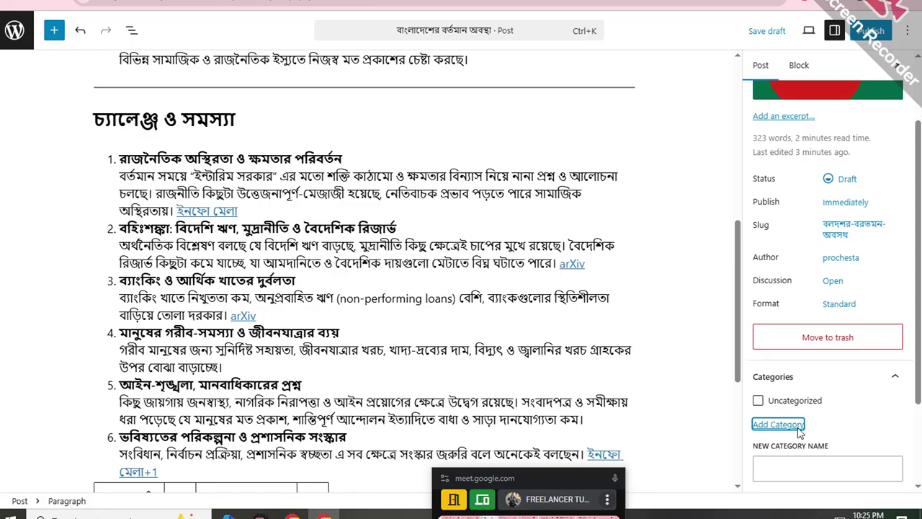
{"action": "left_click", "coordinate": [805, 357]}
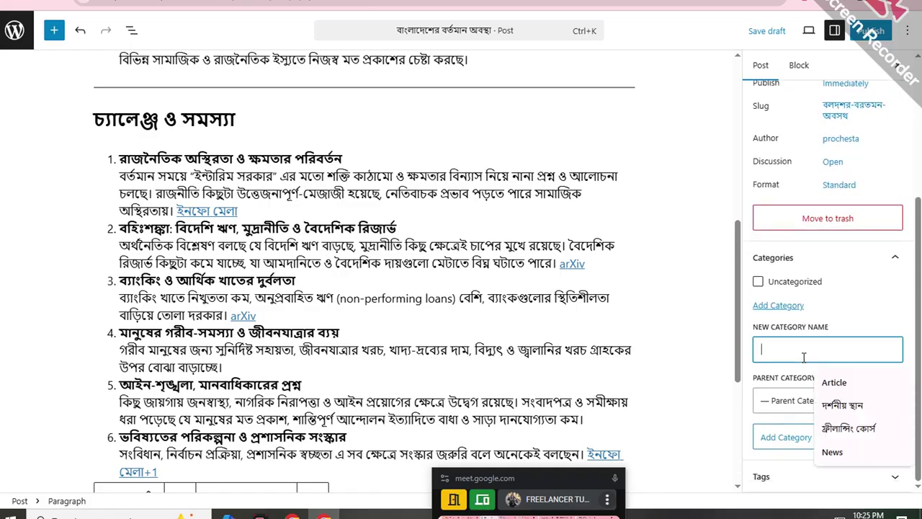
{"action": "left_click", "coordinate": [835, 454]}
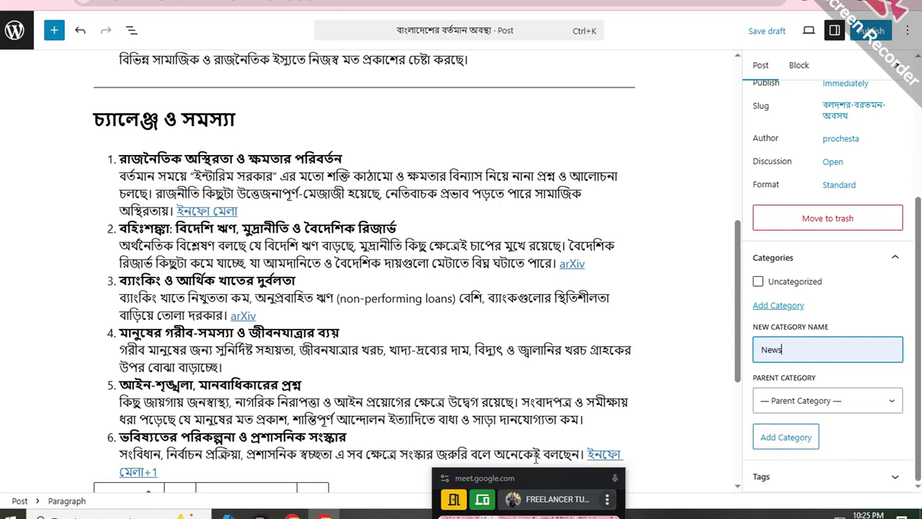
{"action": "left_click", "coordinate": [788, 438]}
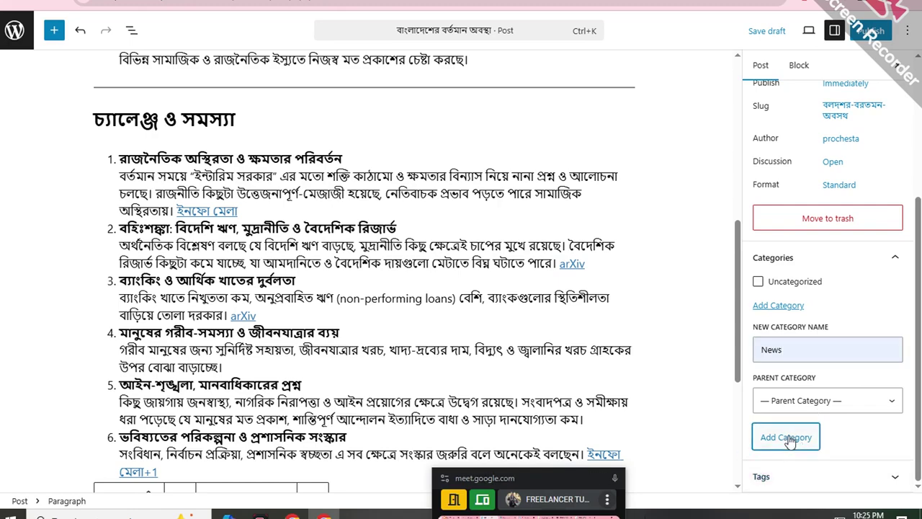
Add the tag bangladesh to the post
{"action": "left_click", "coordinate": [792, 477]}
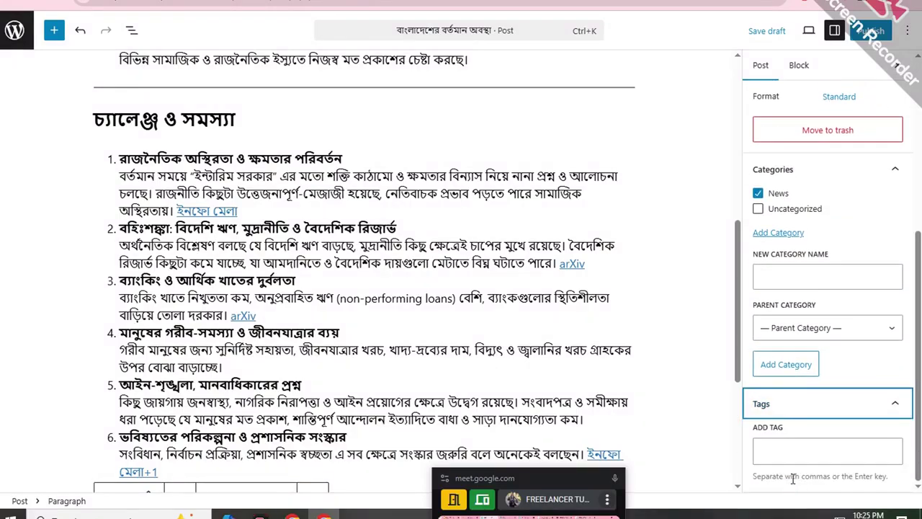
{"action": "left_click", "coordinate": [794, 451]}
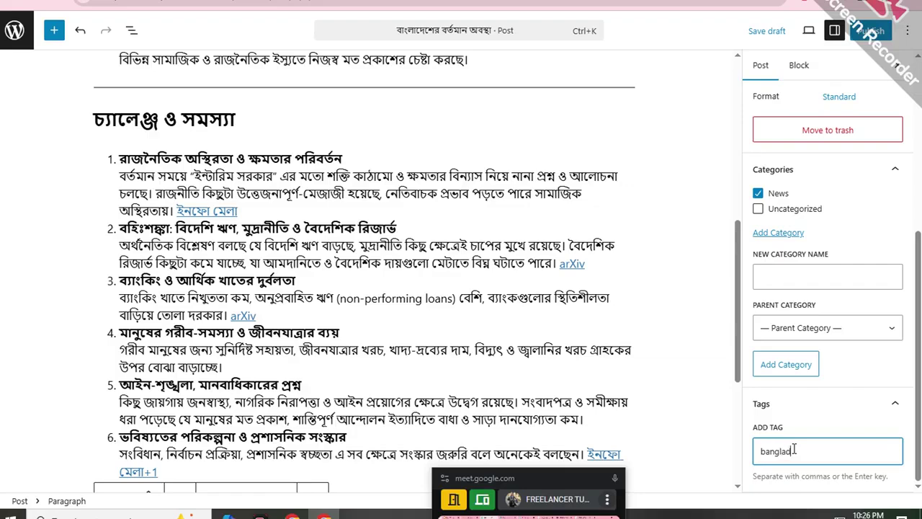
{"action": "key", "text": "Return"}
{"action": "scroll", "coordinate": [634, 298], "scroll_direction": "up", "scroll_amount": 5}
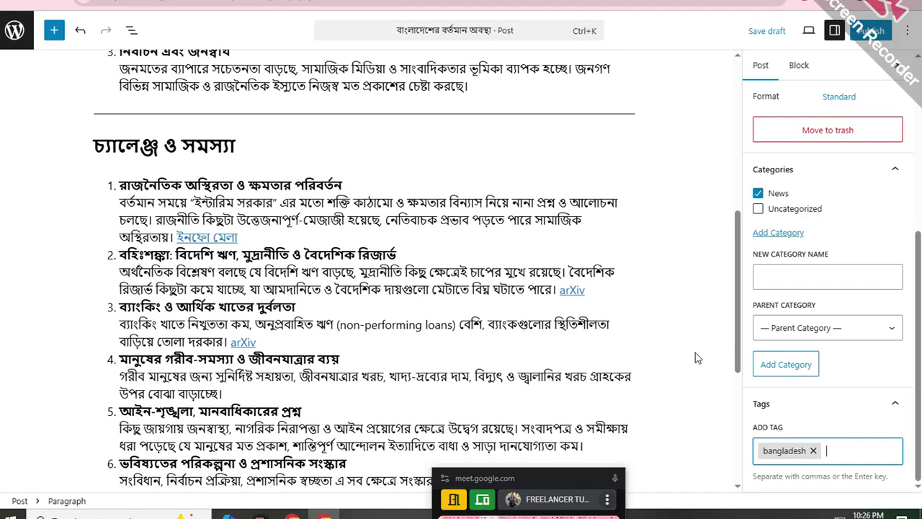
{"action": "scroll", "coordinate": [635, 299], "scroll_direction": "up", "scroll_amount": 2}
{"action": "scroll", "coordinate": [634, 305], "scroll_direction": "down", "scroll_amount": 2}
{"action": "scroll", "coordinate": [634, 305], "scroll_direction": "up", "scroll_amount": 2}
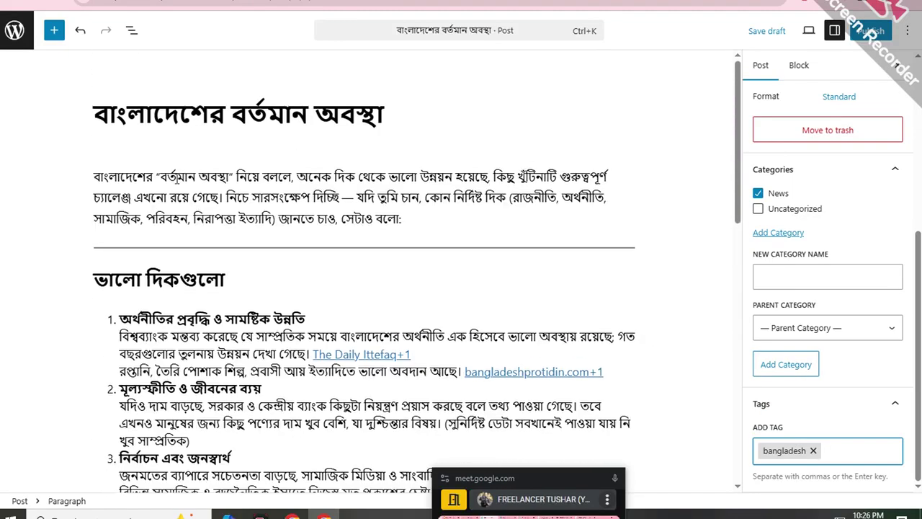
{"action": "scroll", "coordinate": [144, 149], "scroll_direction": "down", "scroll_amount": 3}
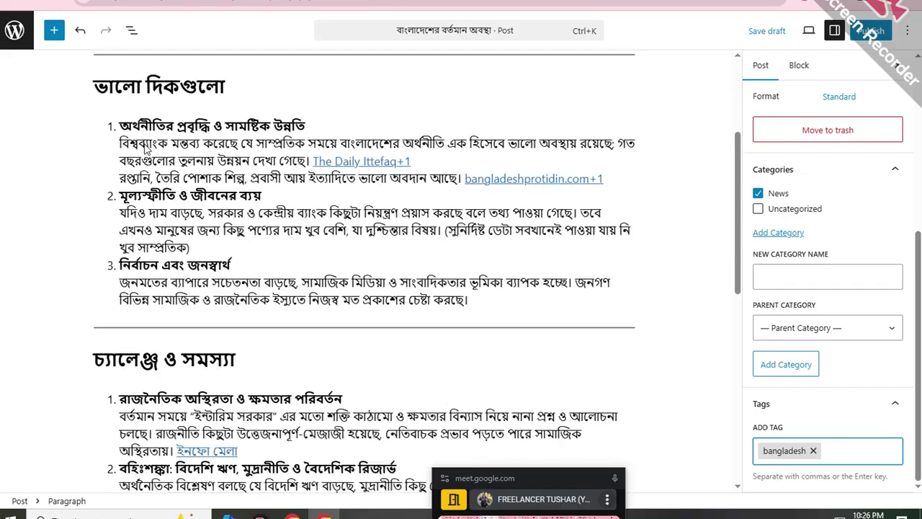
{"action": "scroll", "coordinate": [99, 124], "scroll_direction": "up", "scroll_amount": 2}
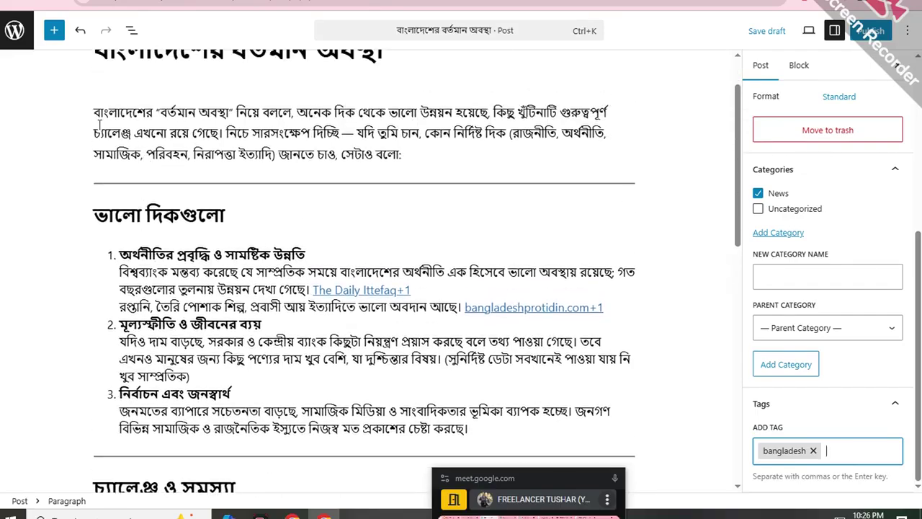
Publish the post and open the live post in a new tab to review it
{"action": "left_click", "coordinate": [874, 32]}
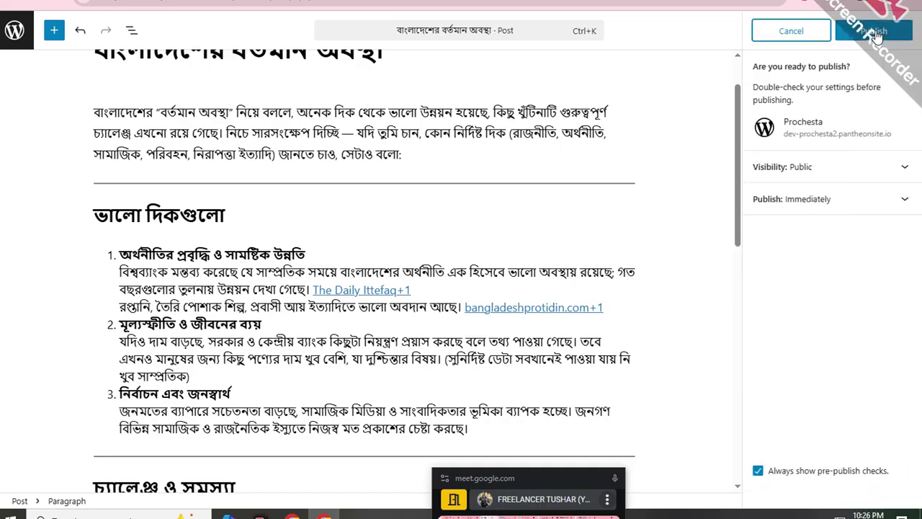
{"action": "left_click", "coordinate": [876, 36]}
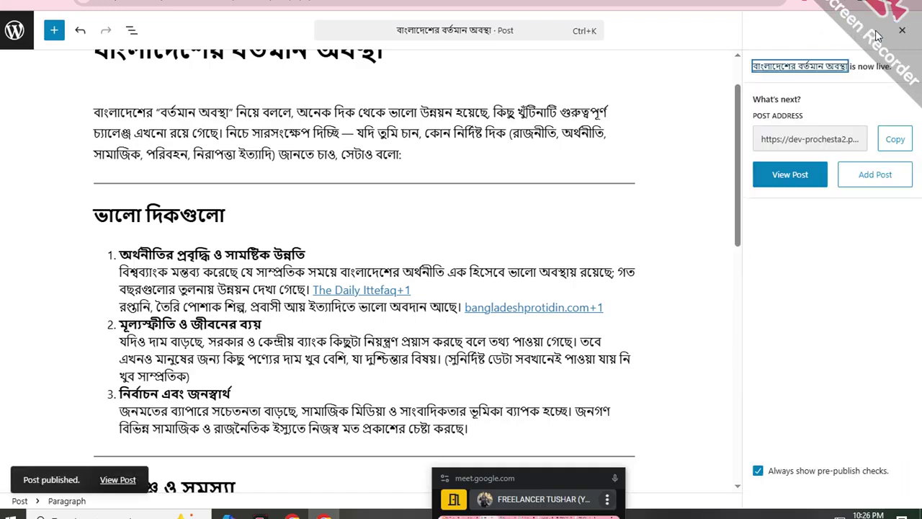
{"action": "right_click", "coordinate": [125, 479]}
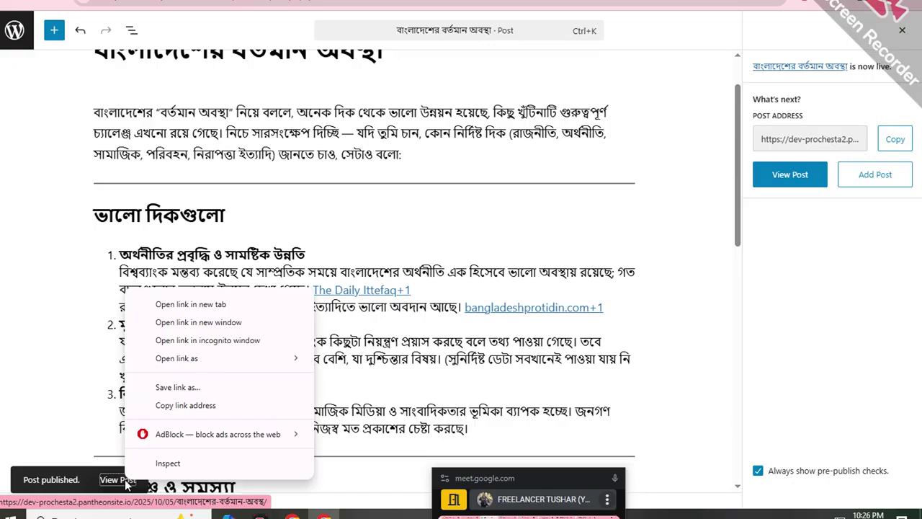
{"action": "left_click", "coordinate": [171, 304]}
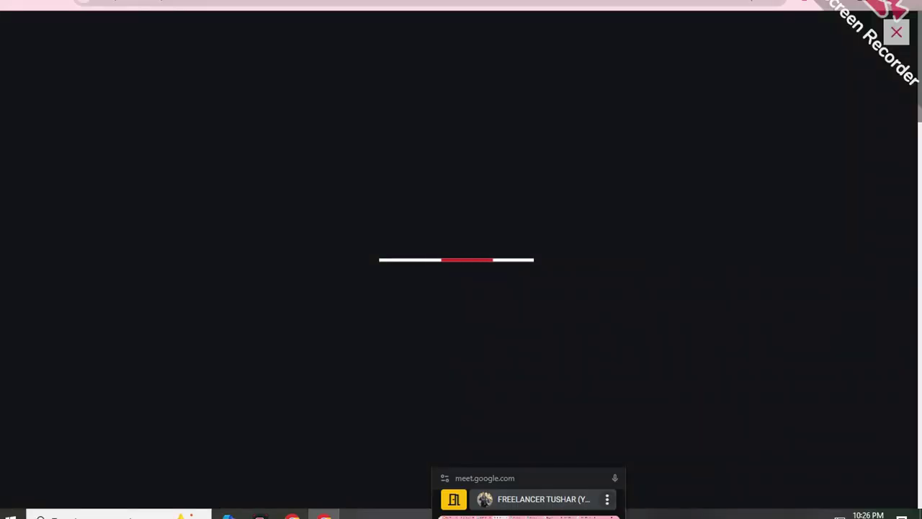
{"action": "scroll", "coordinate": [399, 247], "scroll_direction": "down", "scroll_amount": 10}
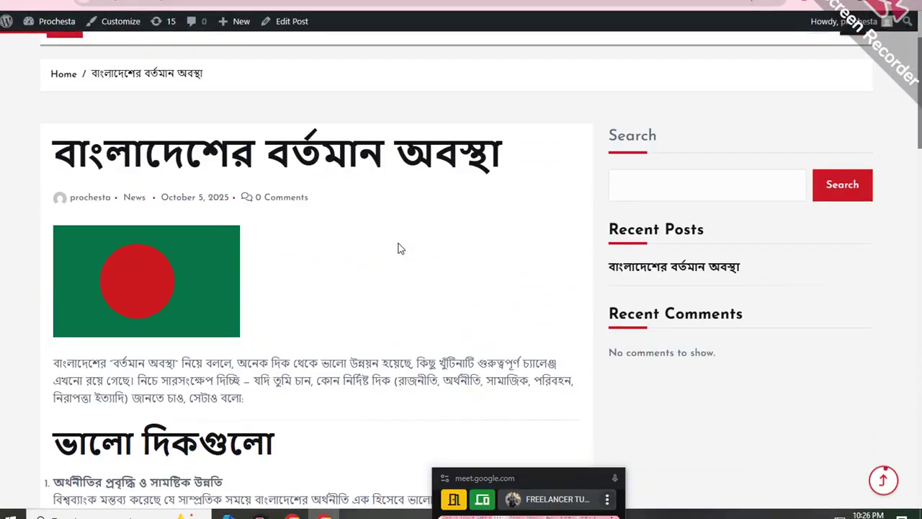
{"action": "scroll", "coordinate": [402, 250], "scroll_direction": "down", "scroll_amount": 14}
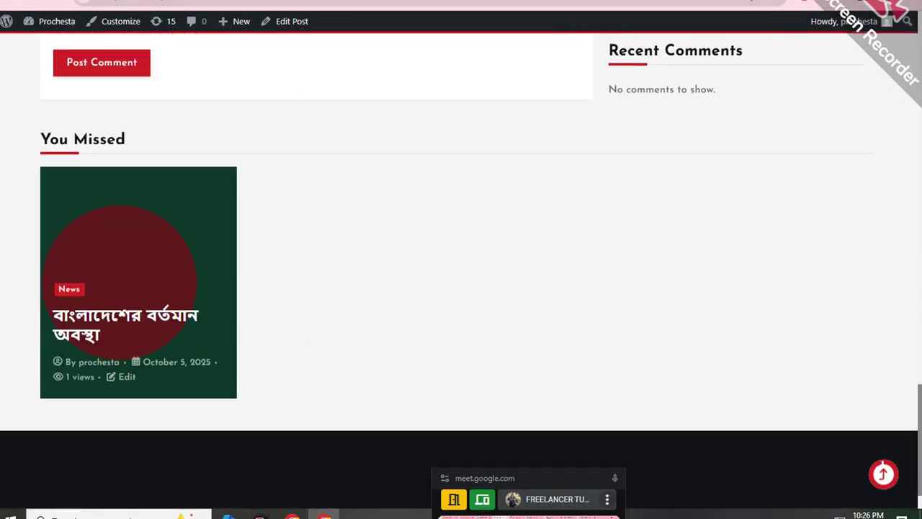
Reload the Prochesta home page to see the new post, then go back to ChatGPT
{"action": "key", "text": "ctrl+shift+Tab"}
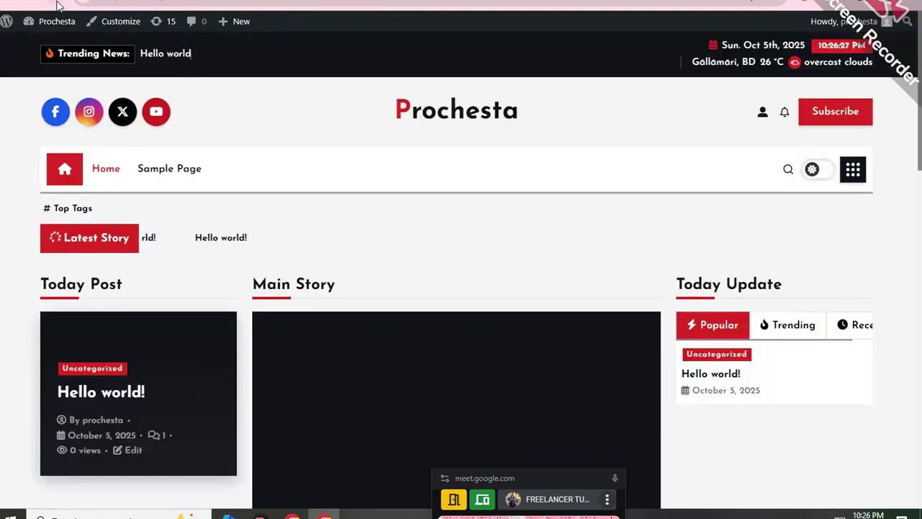
{"action": "left_click", "coordinate": [58, 3]}
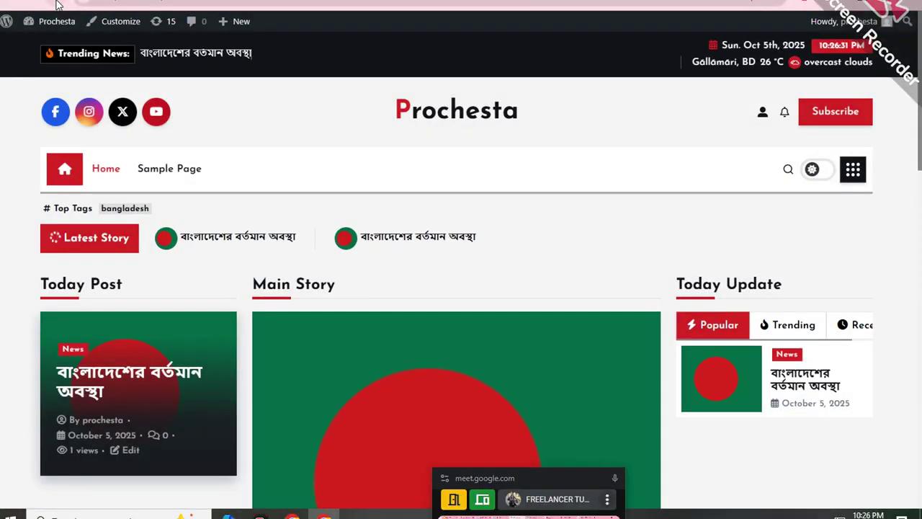
{"action": "scroll", "coordinate": [294, 180], "scroll_direction": "down", "scroll_amount": 12}
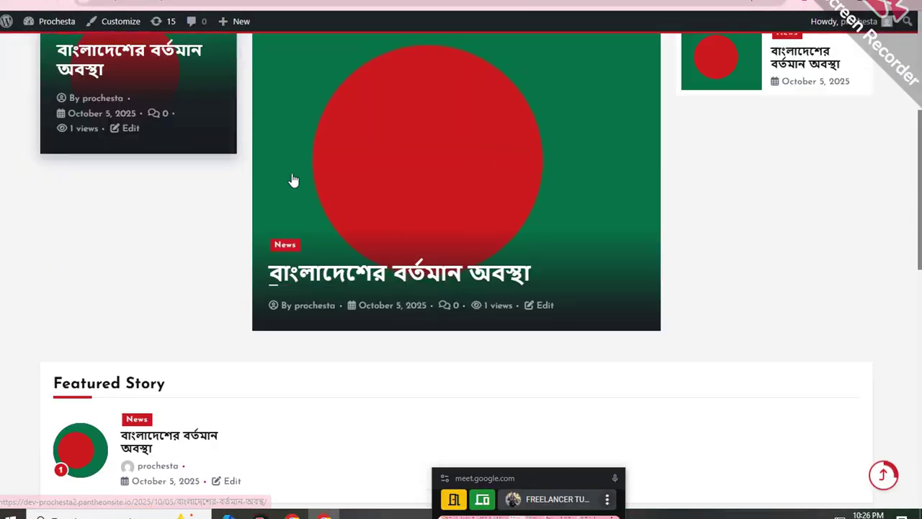
{"action": "scroll", "coordinate": [295, 181], "scroll_direction": "up", "scroll_amount": 10}
{"action": "scroll", "coordinate": [292, 179], "scroll_direction": "up", "scroll_amount": 2}
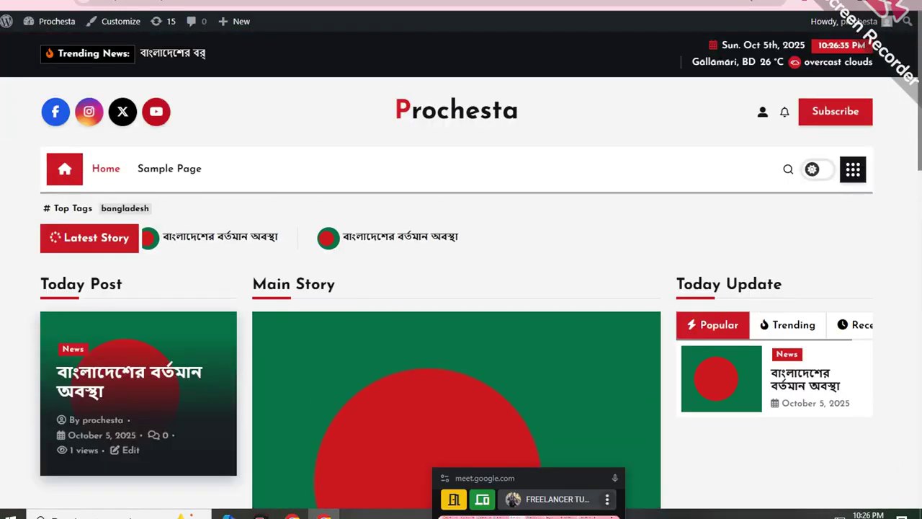
{"action": "left_click", "coordinate": [425, 1]}
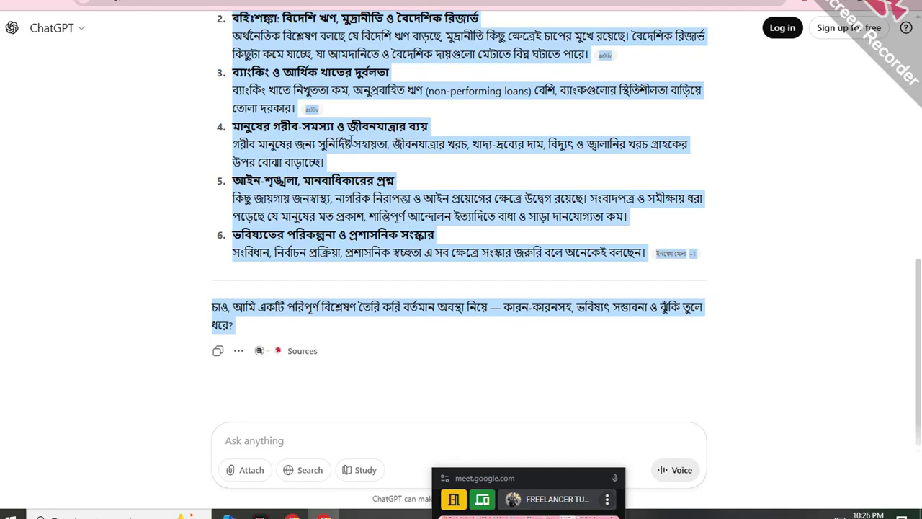
Copy the ChatGPT answer and paste it into a new post's body
{"action": "right_click", "coordinate": [351, 141]}
{"action": "left_click", "coordinate": [395, 163]}
{"action": "left_click", "coordinate": [287, 1]}
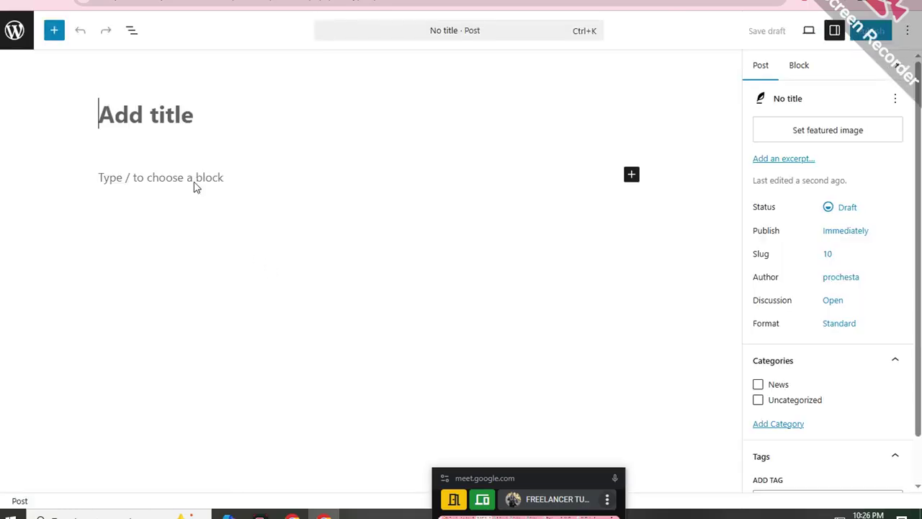
{"action": "right_click", "coordinate": [194, 187]}
{"action": "left_click", "coordinate": [253, 329]}
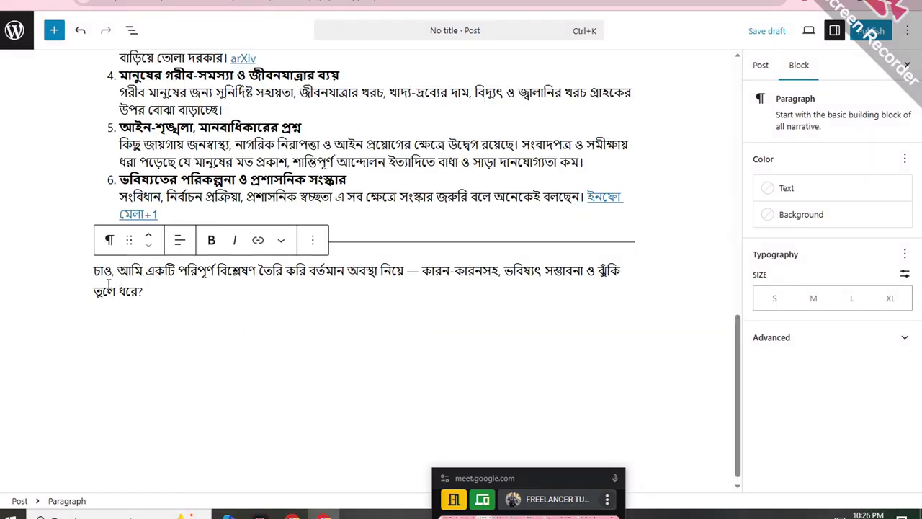
Use the fourth list heading, মানুষের গরীব-সমস্যা ও জীবনযাত্রার ব্যয়, as the post title
{"action": "double_click", "coordinate": [122, 75]}
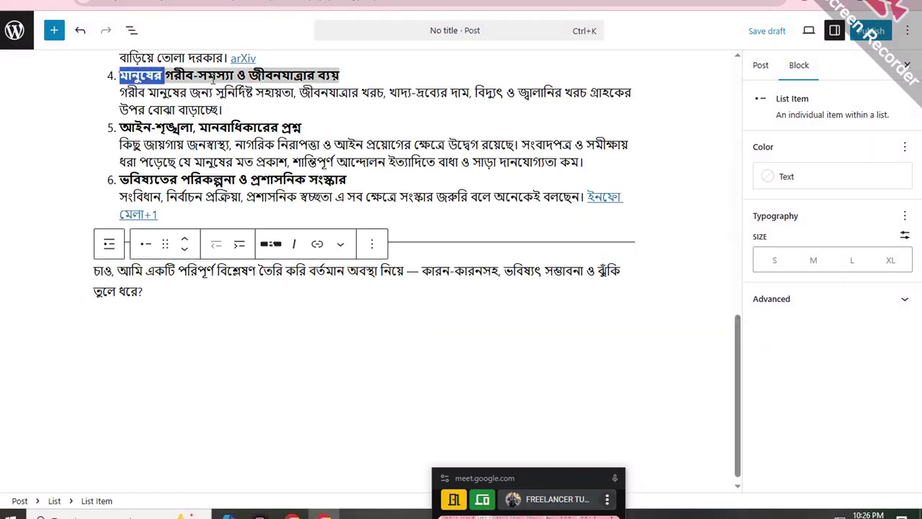
{"action": "right_click", "coordinate": [336, 76]}
{"action": "left_click", "coordinate": [374, 156]}
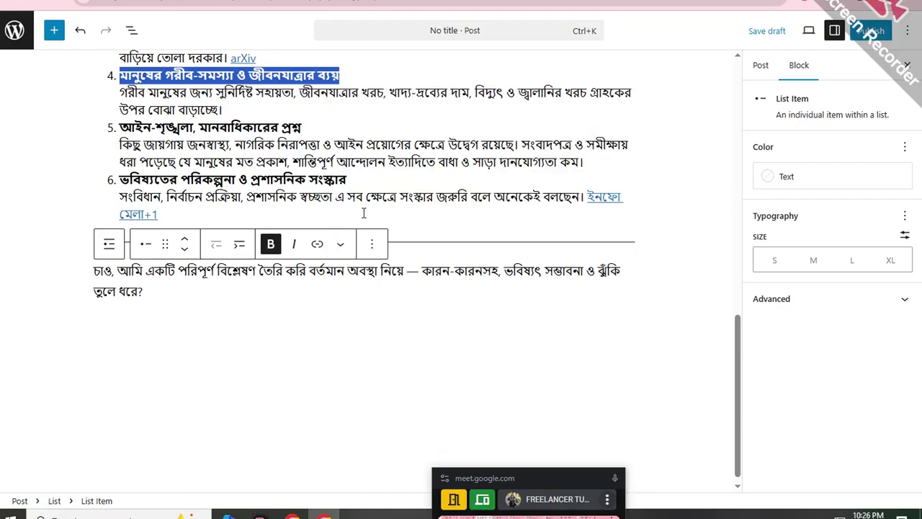
{"action": "scroll", "coordinate": [363, 257], "scroll_direction": "up", "scroll_amount": 5}
{"action": "scroll", "coordinate": [362, 258], "scroll_direction": "up", "scroll_amount": 4}
{"action": "right_click", "coordinate": [172, 126]}
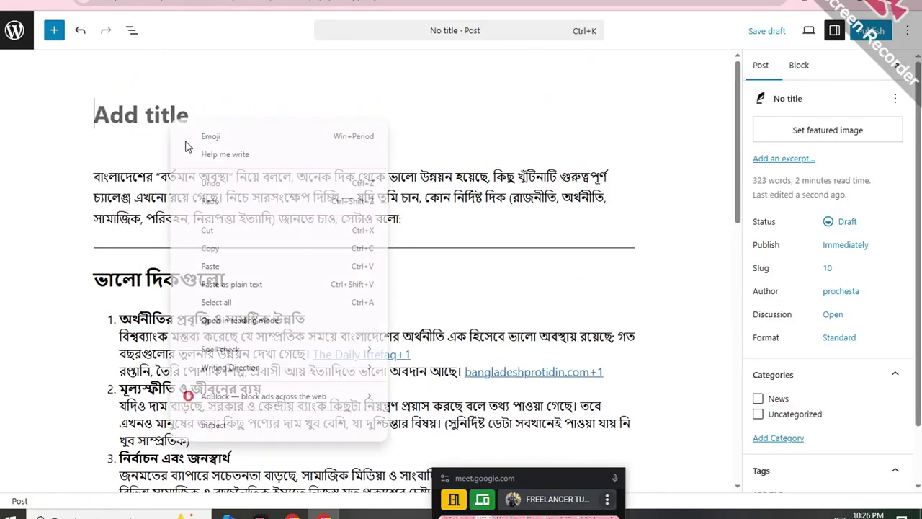
{"action": "left_click", "coordinate": [221, 209]}
Upload download.jpg and set it as the post's featured flag image
{"action": "left_click", "coordinate": [812, 146]}
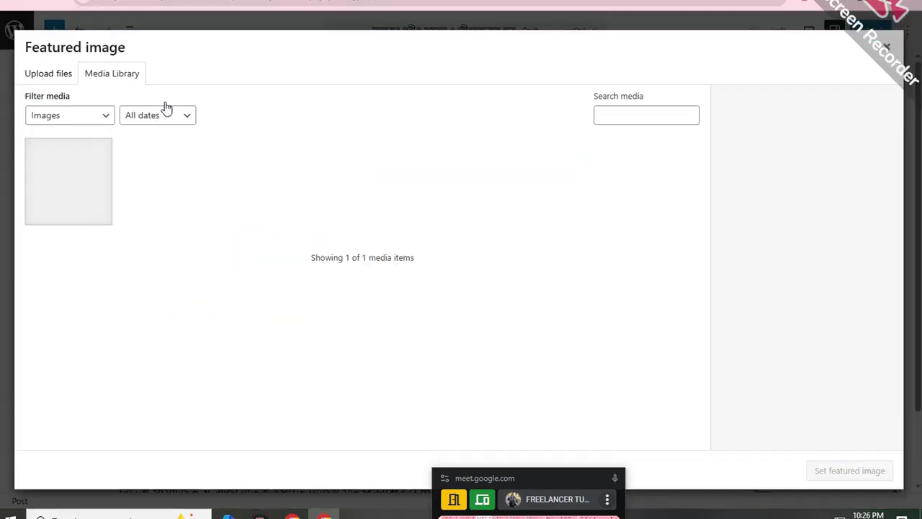
{"action": "left_click", "coordinate": [49, 76]}
{"action": "left_click", "coordinate": [459, 264]}
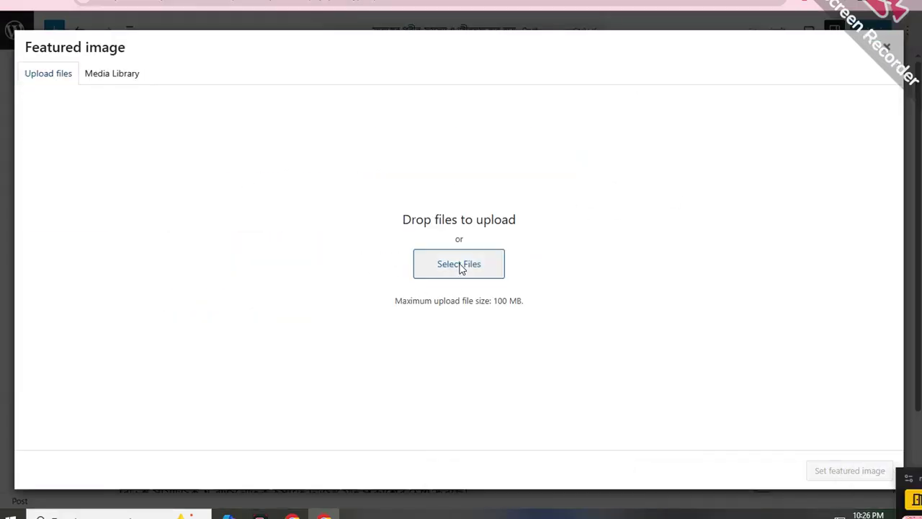
{"action": "left_click", "coordinate": [166, 76]}
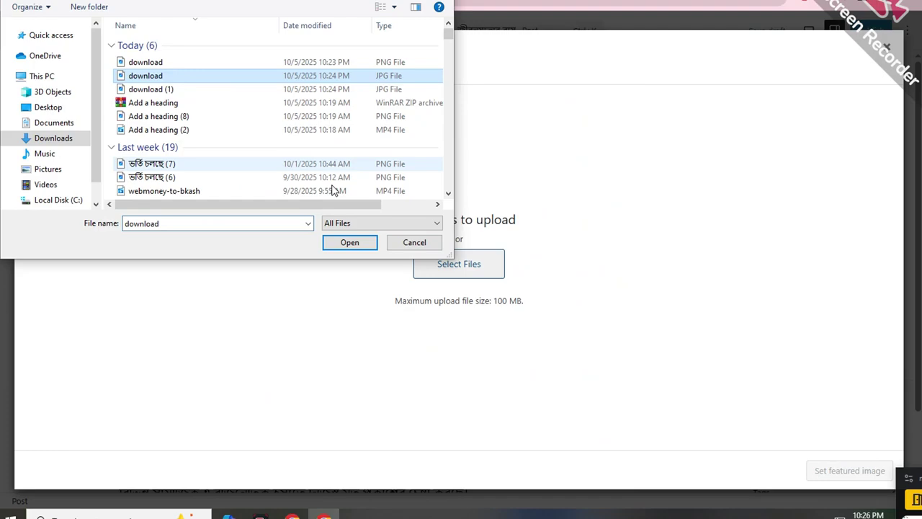
{"action": "left_click", "coordinate": [350, 243]}
{"action": "left_click", "coordinate": [854, 472]}
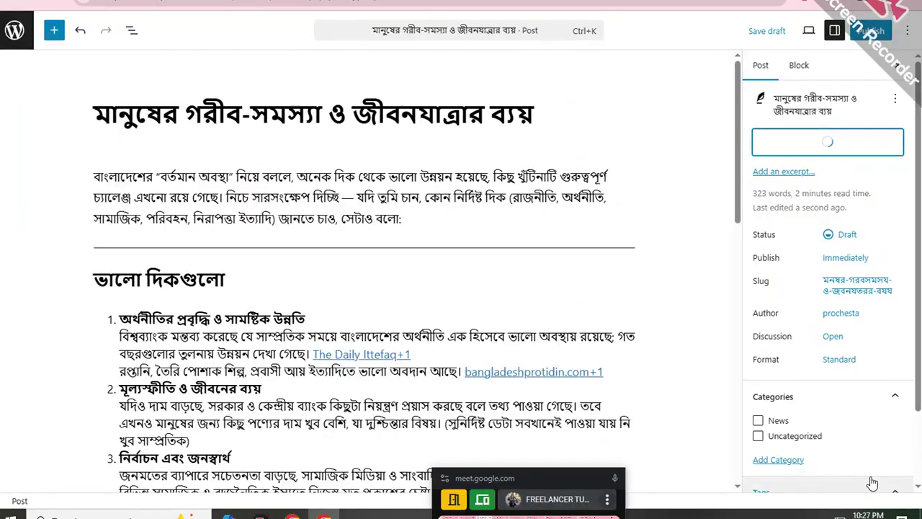
File the post under News, publish it, and return to the ChatGPT tab
{"action": "left_click", "coordinate": [759, 471]}
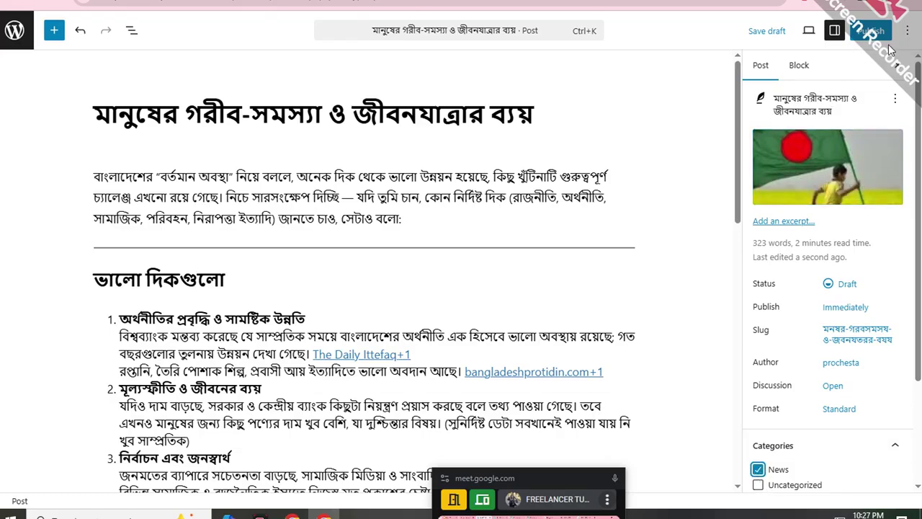
{"action": "left_click", "coordinate": [887, 38]}
{"action": "left_click", "coordinate": [890, 31]}
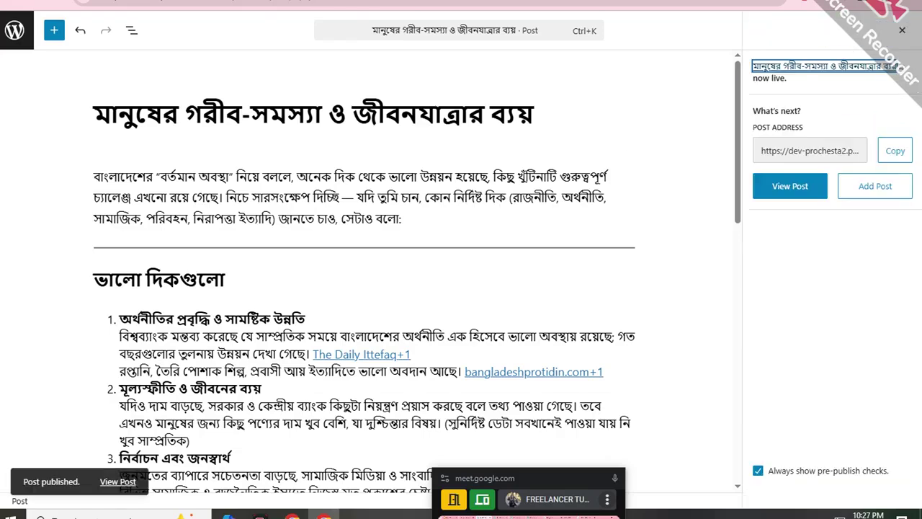
{"action": "left_click", "coordinate": [461, 0]}
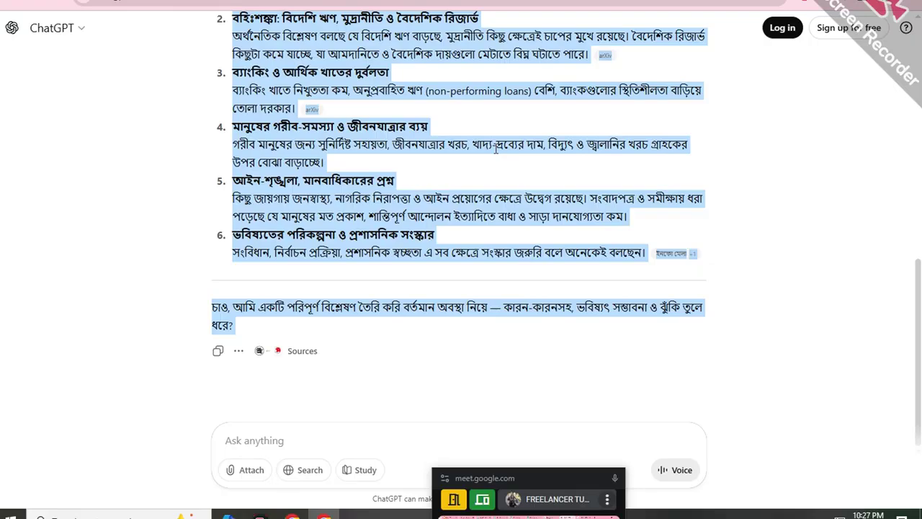
Paste the copied ChatGPT answer into the body of a new post
{"action": "right_click", "coordinate": [496, 149]}
{"action": "left_click", "coordinate": [534, 169]}
{"action": "left_click", "coordinate": [433, 1]}
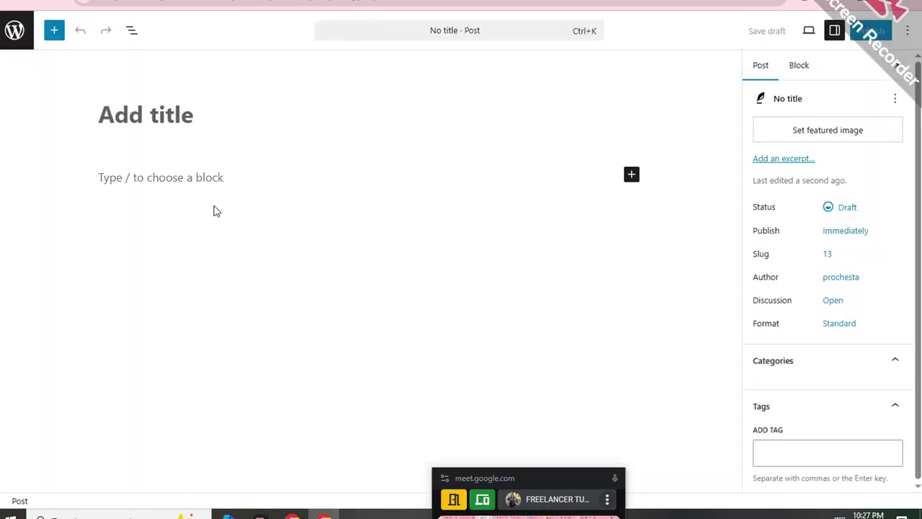
{"action": "right_click", "coordinate": [154, 182]}
{"action": "left_click", "coordinate": [202, 327]}
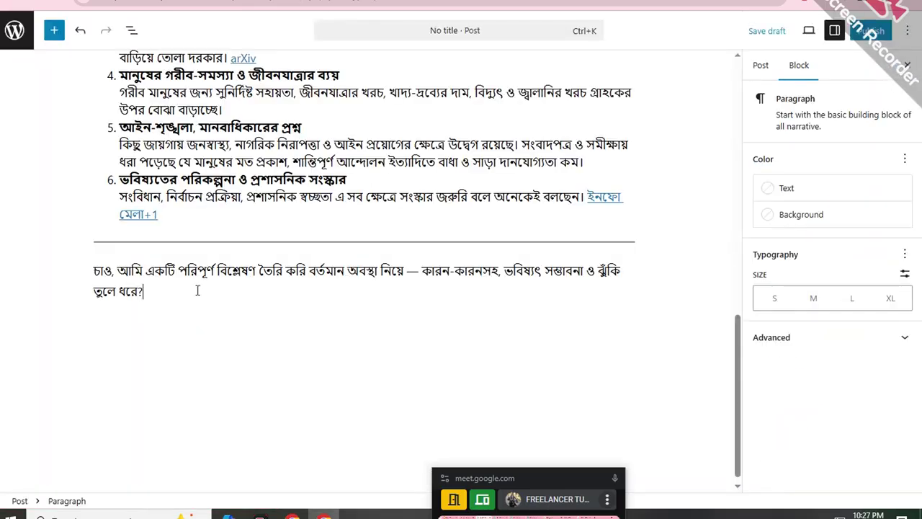
Use the fifth list heading, আইন-শৃঙ্খলা, মানবাধিকারের প্রশ্ন, as the post title
{"action": "left_click_drag", "start_coordinate": [120, 128], "coordinate": [326, 126]}
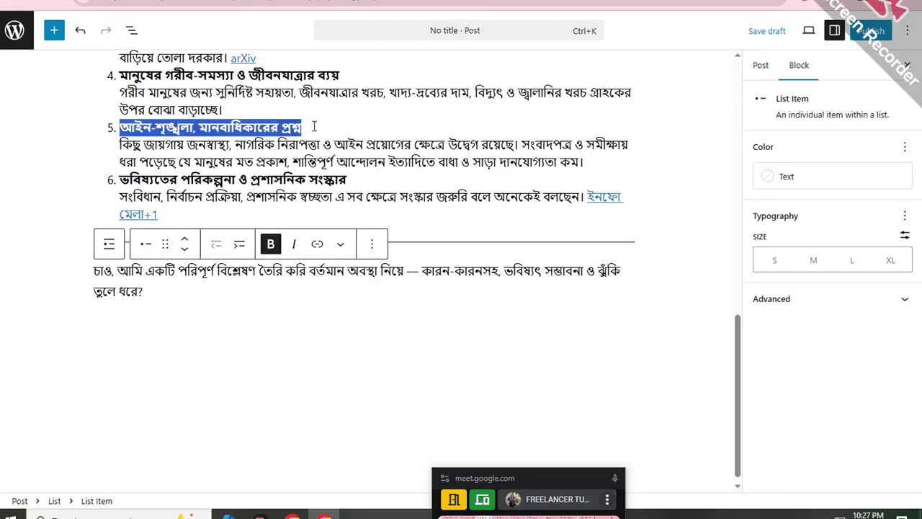
{"action": "right_click", "coordinate": [295, 127]}
{"action": "left_click", "coordinate": [343, 151]}
{"action": "scroll", "coordinate": [348, 208], "scroll_direction": "up", "scroll_amount": 10}
{"action": "scroll", "coordinate": [348, 208], "scroll_direction": "up", "scroll_amount": 3}
{"action": "right_click", "coordinate": [180, 112]}
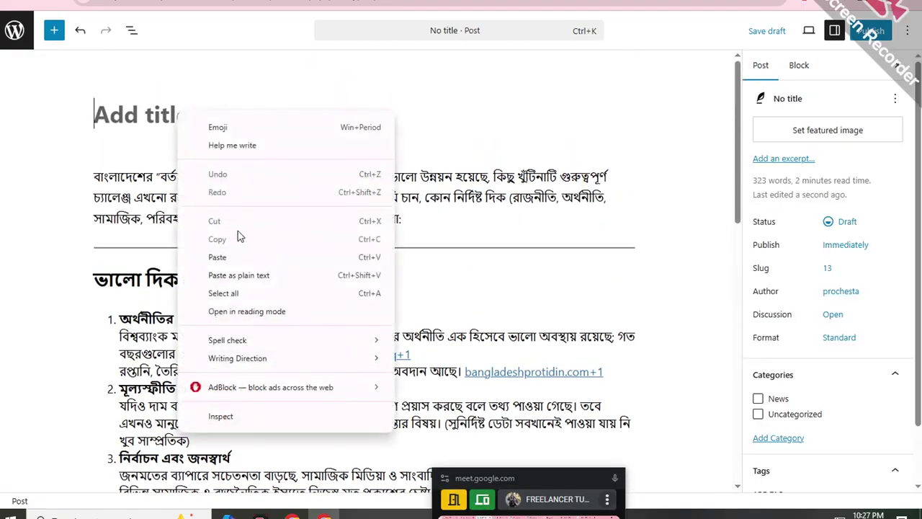
{"action": "left_click", "coordinate": [242, 262]}
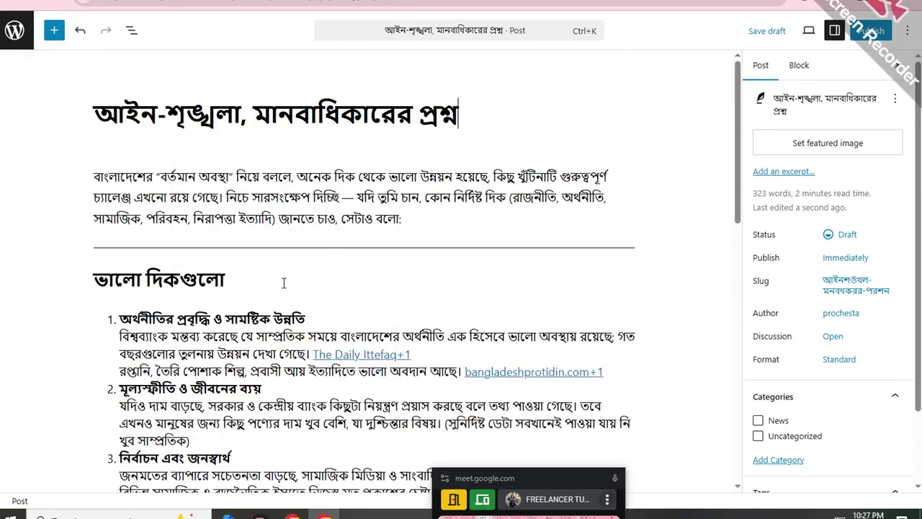
Upload download (1) and set it as the featured image
{"action": "left_click", "coordinate": [831, 142]}
{"action": "left_click", "coordinate": [33, 72]}
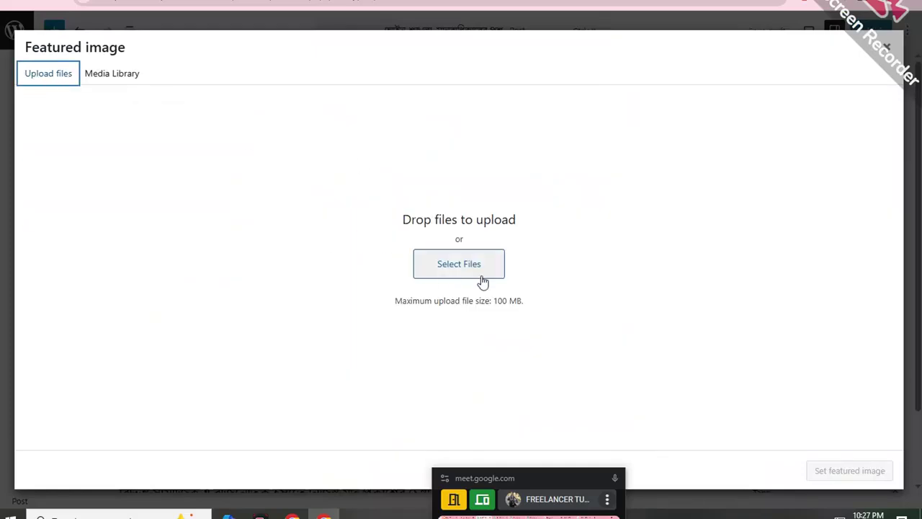
{"action": "left_click", "coordinate": [472, 267]}
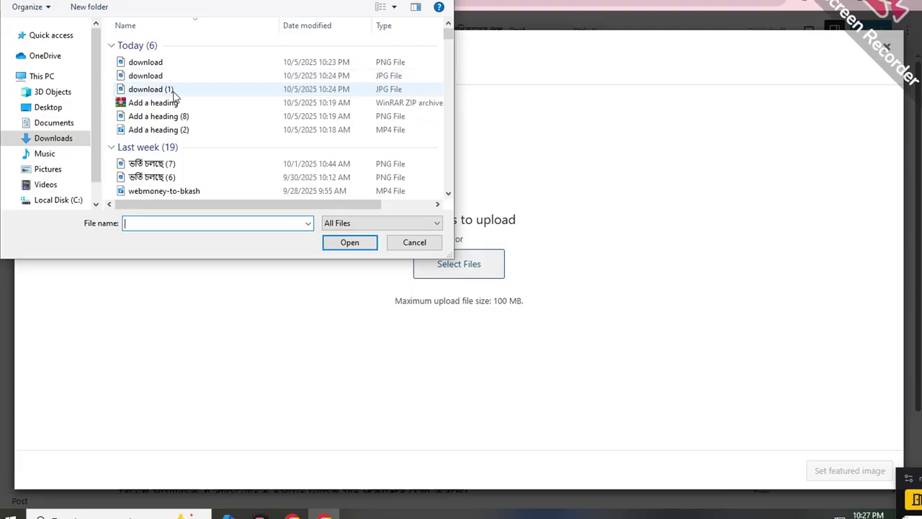
{"action": "left_click", "coordinate": [173, 93]}
{"action": "left_click", "coordinate": [366, 248]}
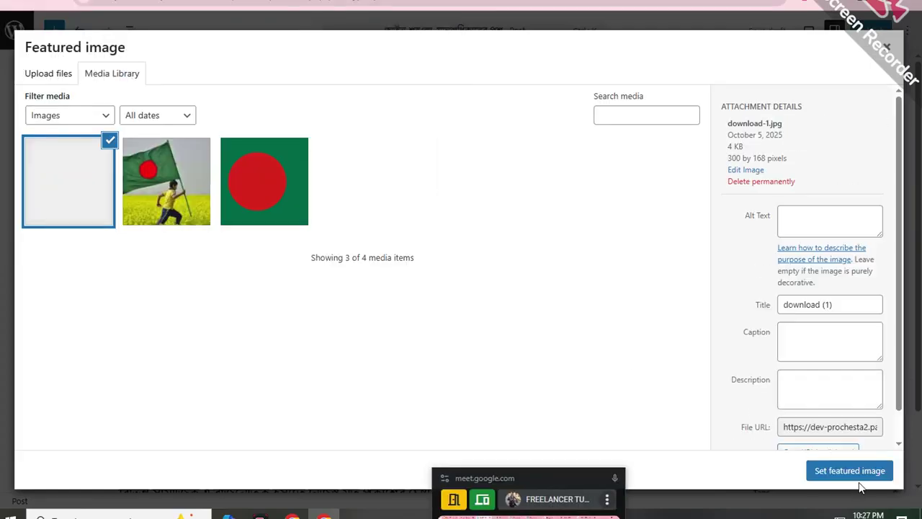
{"action": "left_click", "coordinate": [814, 472]}
File the post under News, publish it, and go to the site's front page
{"action": "left_click", "coordinate": [758, 469]}
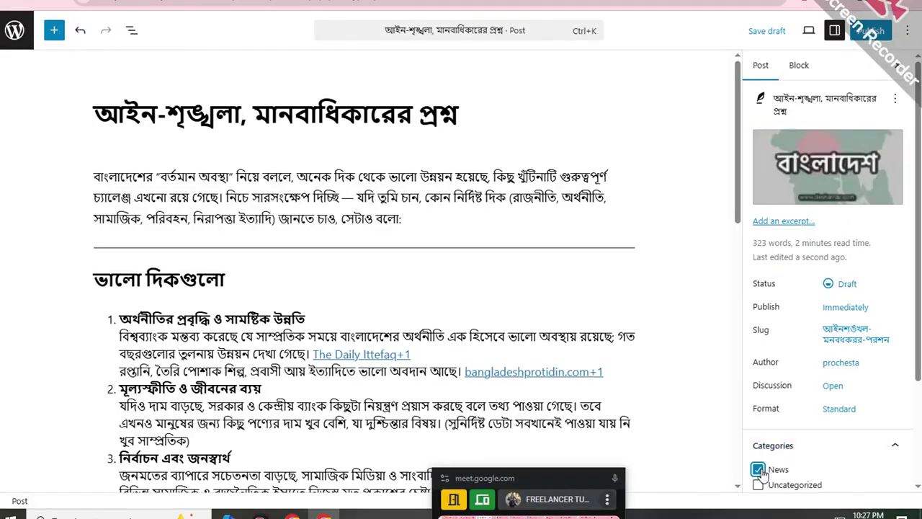
{"action": "left_click", "coordinate": [871, 30]}
{"action": "left_click", "coordinate": [871, 31]}
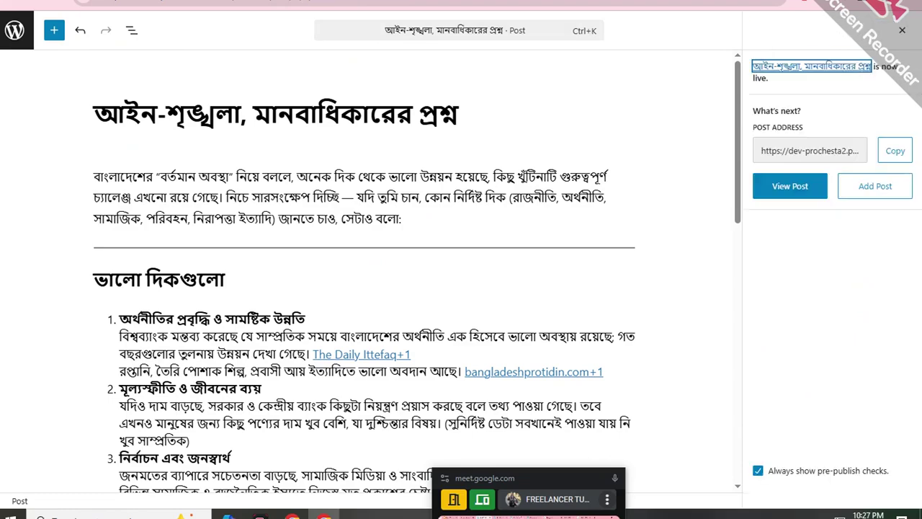
{"action": "left_click", "coordinate": [310, 4]}
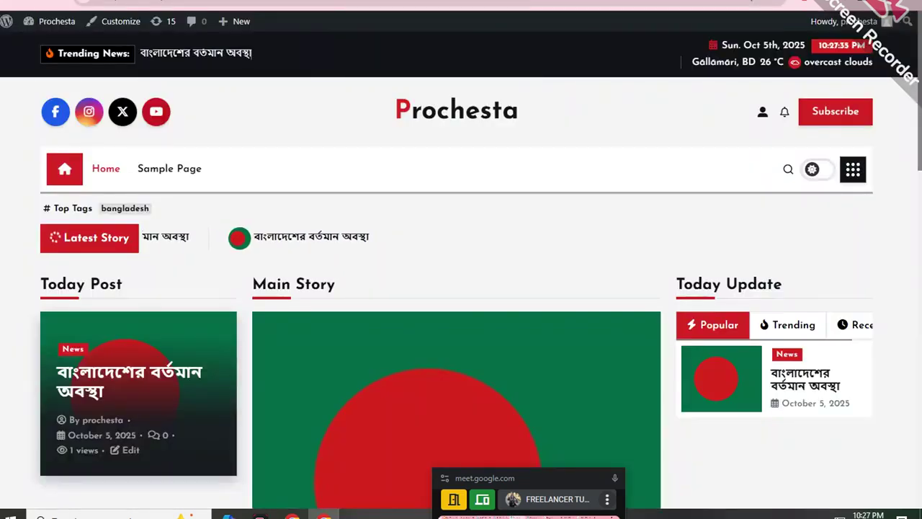
Reload the Prochesta home page and scroll through it to confirm the three Bangla posts
{"action": "scroll", "coordinate": [362, 411], "scroll_direction": "down", "scroll_amount": 3}
{"action": "scroll", "coordinate": [362, 411], "scroll_direction": "up", "scroll_amount": 3}
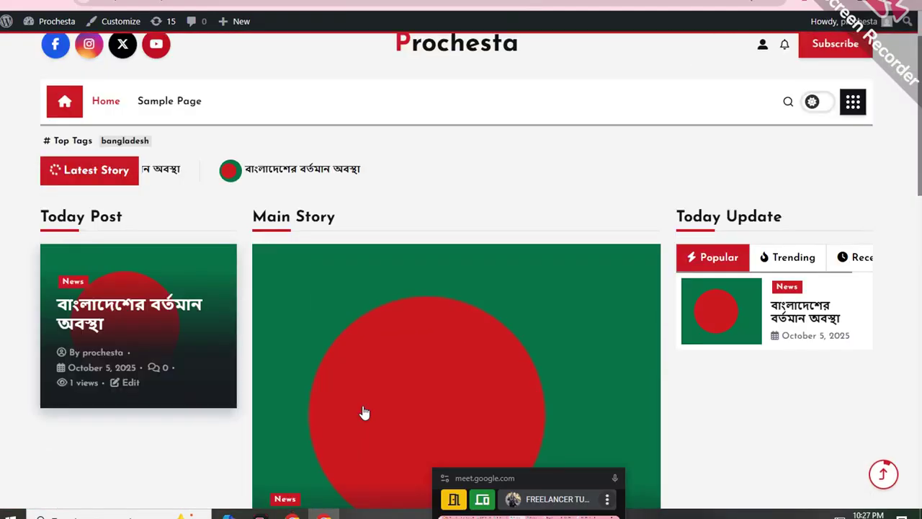
{"action": "left_click", "coordinate": [57, 4]}
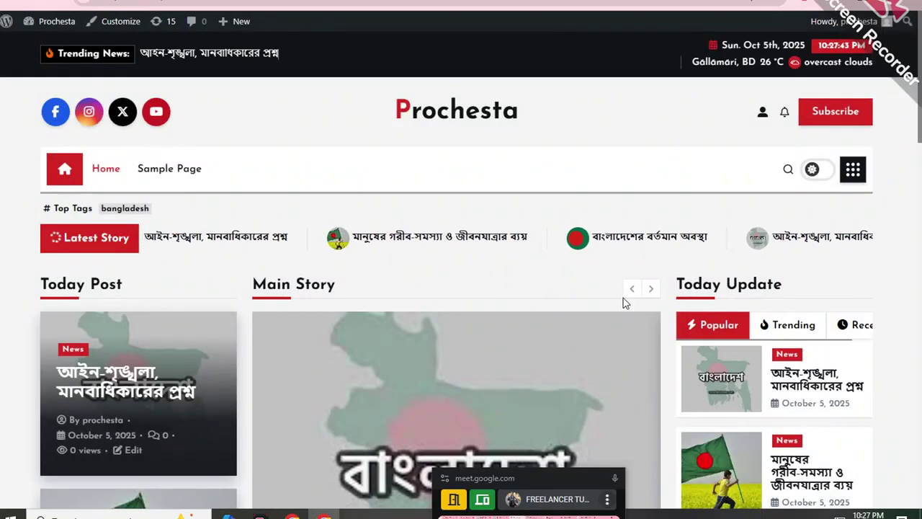
{"action": "scroll", "coordinate": [611, 281], "scroll_direction": "down", "scroll_amount": 1}
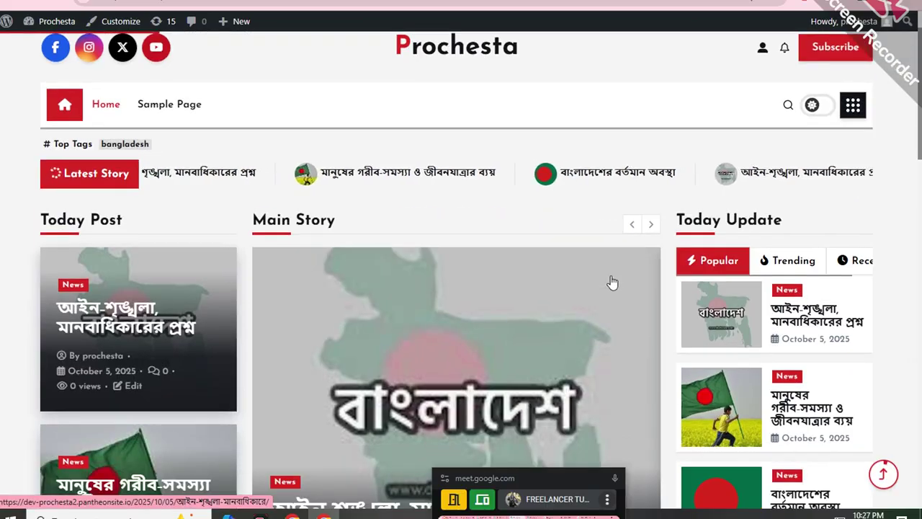
{"action": "scroll", "coordinate": [612, 282], "scroll_direction": "down", "scroll_amount": 1}
{"action": "scroll", "coordinate": [612, 283], "scroll_direction": "down", "scroll_amount": 12}
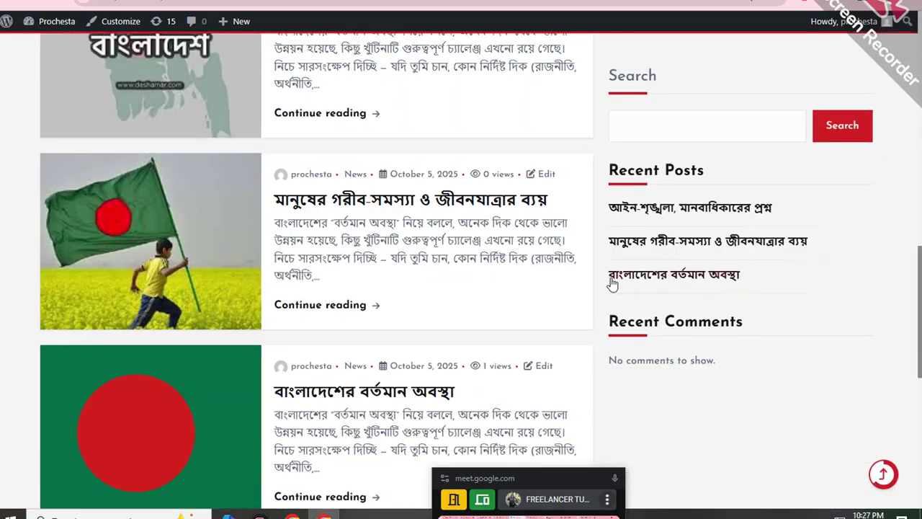
{"action": "scroll", "coordinate": [612, 283], "scroll_direction": "down", "scroll_amount": 3}
{"action": "scroll", "coordinate": [612, 282], "scroll_direction": "up", "scroll_amount": 10}
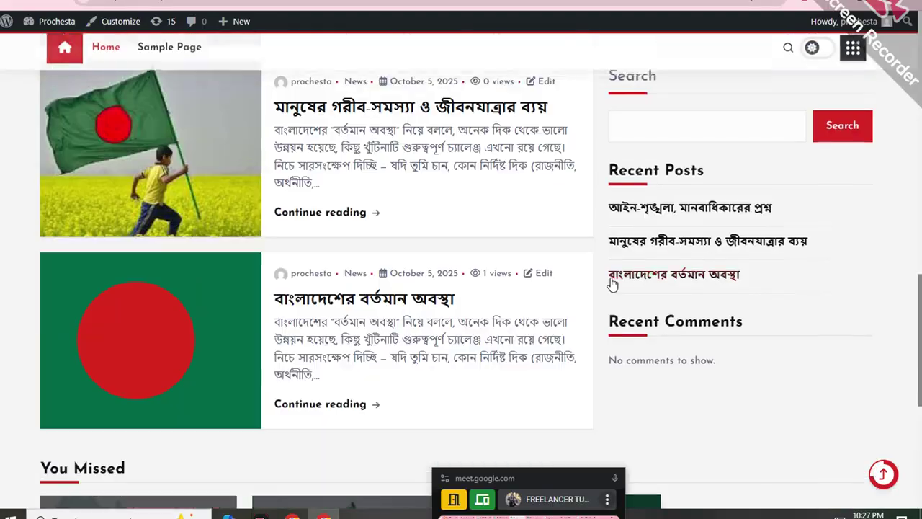
{"action": "scroll", "coordinate": [611, 282], "scroll_direction": "up", "scroll_amount": 8}
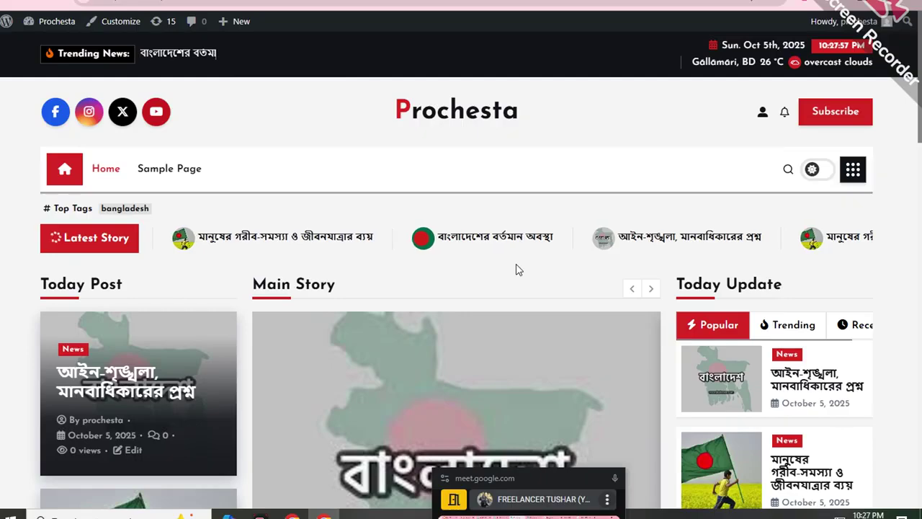
{"action": "scroll", "coordinate": [516, 270], "scroll_direction": "down", "scroll_amount": 3}
{"action": "scroll", "coordinate": [517, 269], "scroll_direction": "up", "scroll_amount": 2}
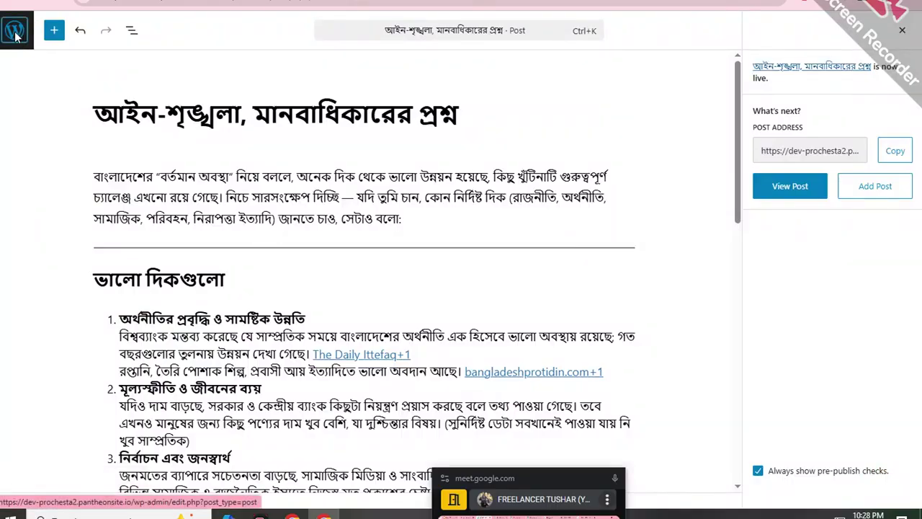
Leave the editor and look through the Customizer's Header Options and Navigation Bar settings
{"action": "left_click", "coordinate": [14, 36]}
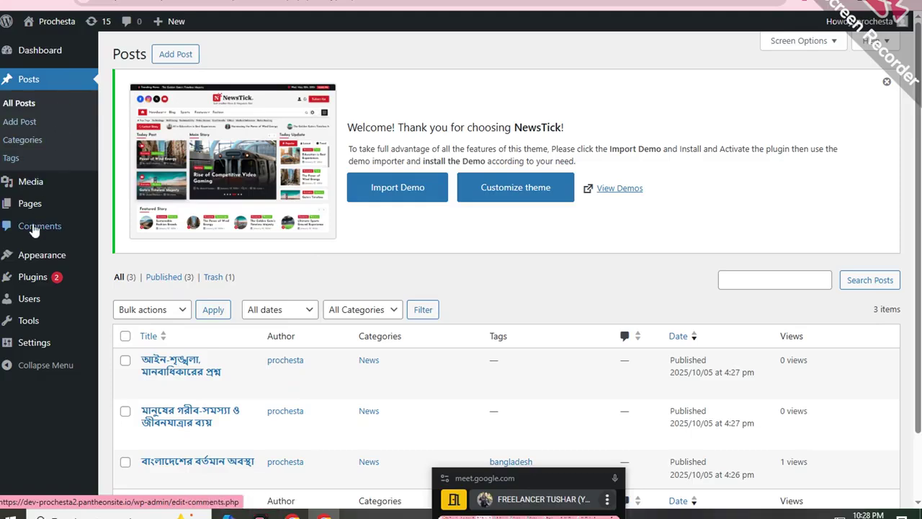
{"action": "mouse_move", "coordinate": [47, 263]}
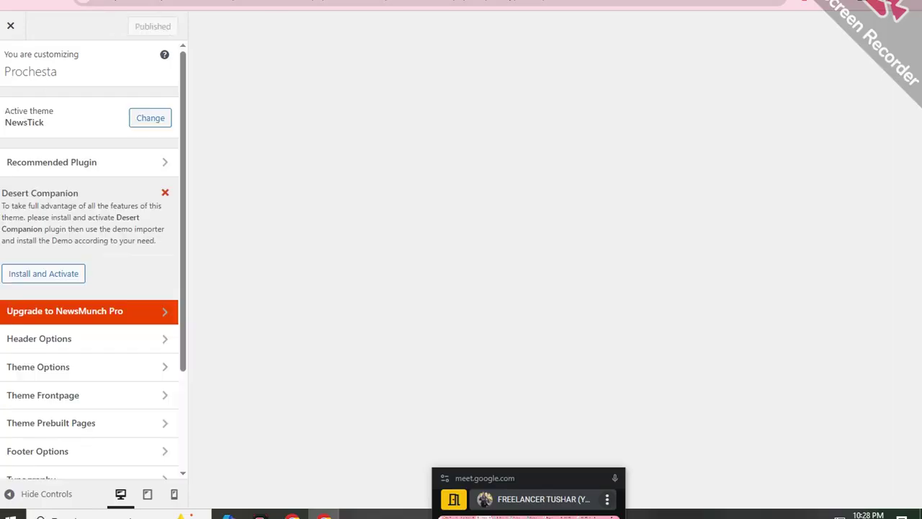
{"action": "scroll", "coordinate": [70, 384], "scroll_direction": "down", "scroll_amount": 1}
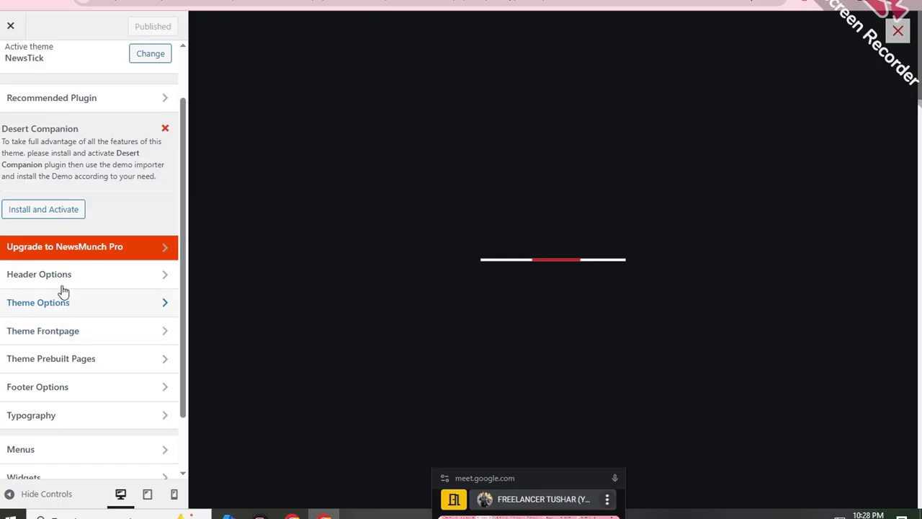
{"action": "left_click", "coordinate": [62, 280]}
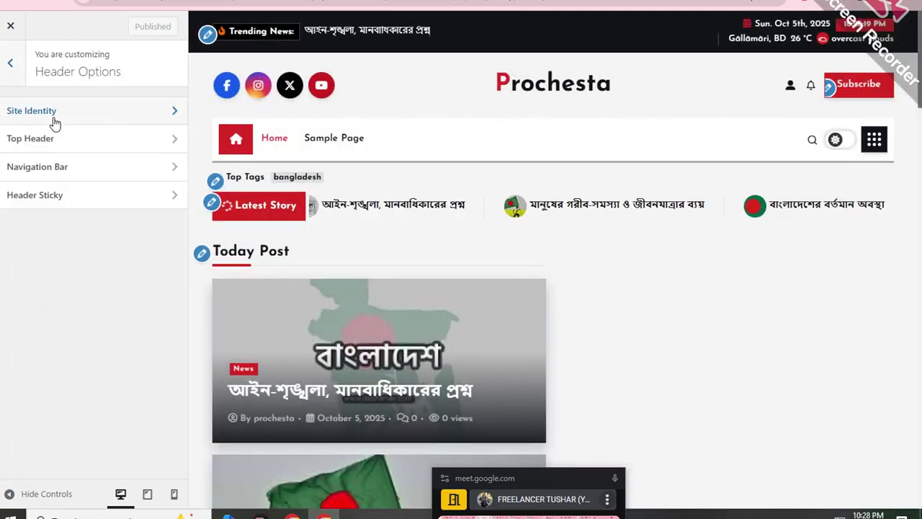
{"action": "left_click", "coordinate": [68, 167]}
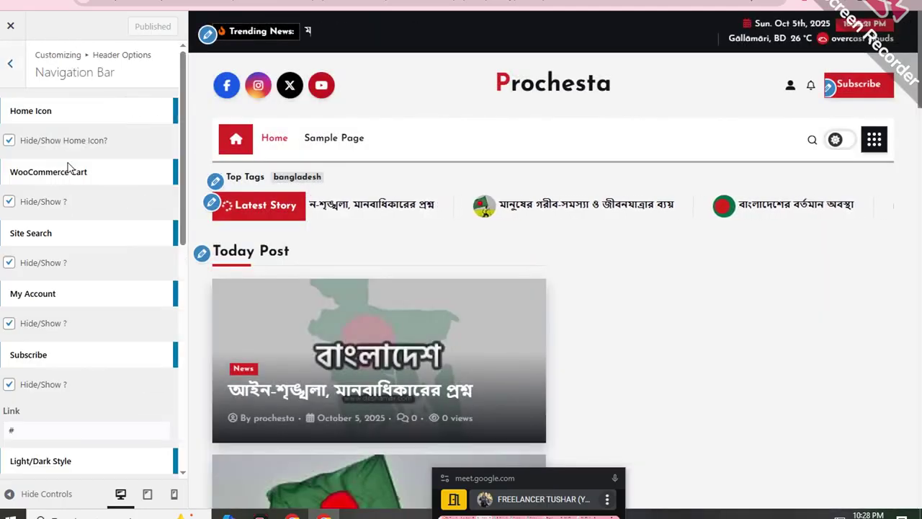
{"action": "left_click", "coordinate": [10, 63]}
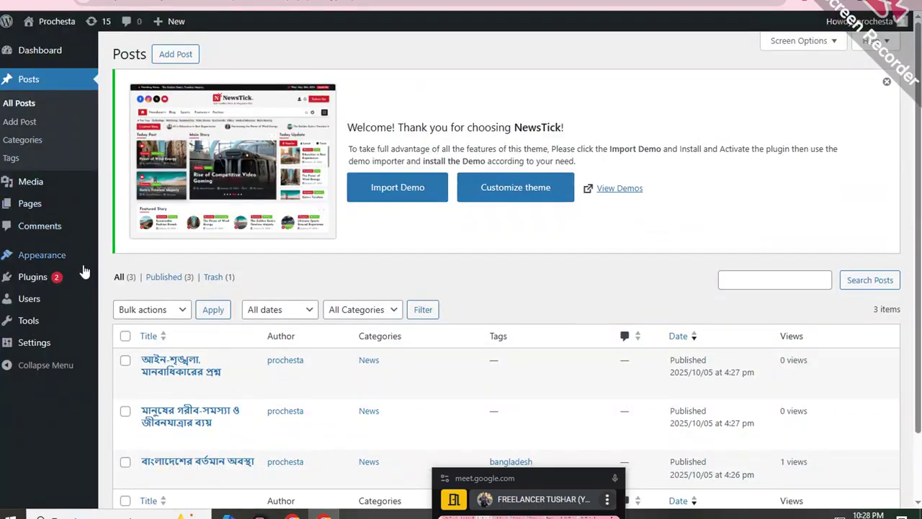
{"action": "mouse_move", "coordinate": [49, 254]}
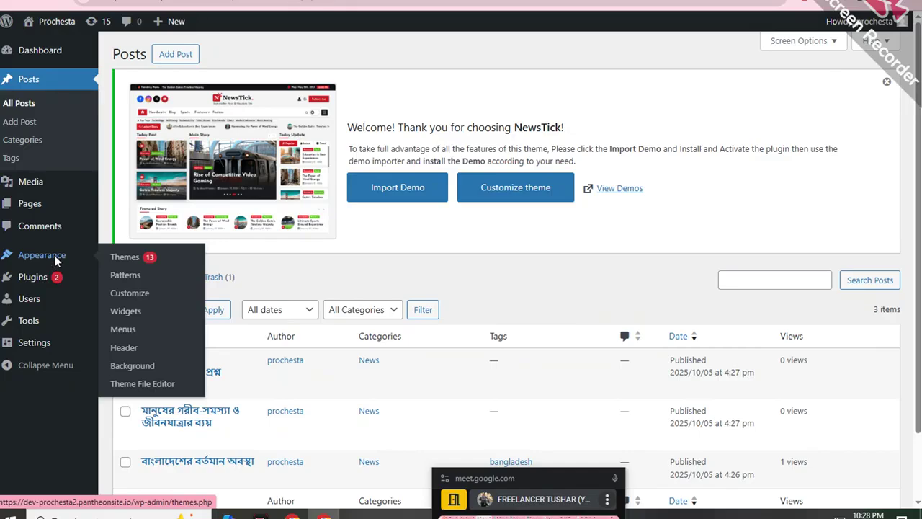
In the NewsTick Customizer, delete the Latest Story title text
{"action": "left_click", "coordinate": [54, 255]}
{"action": "scroll", "coordinate": [222, 242], "scroll_direction": "down", "scroll_amount": 3}
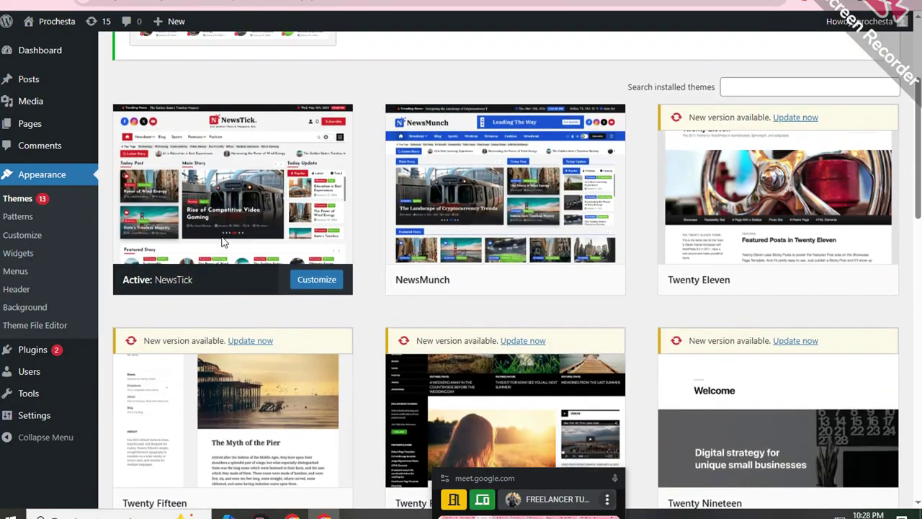
{"action": "scroll", "coordinate": [222, 242], "scroll_direction": "up", "scroll_amount": 3}
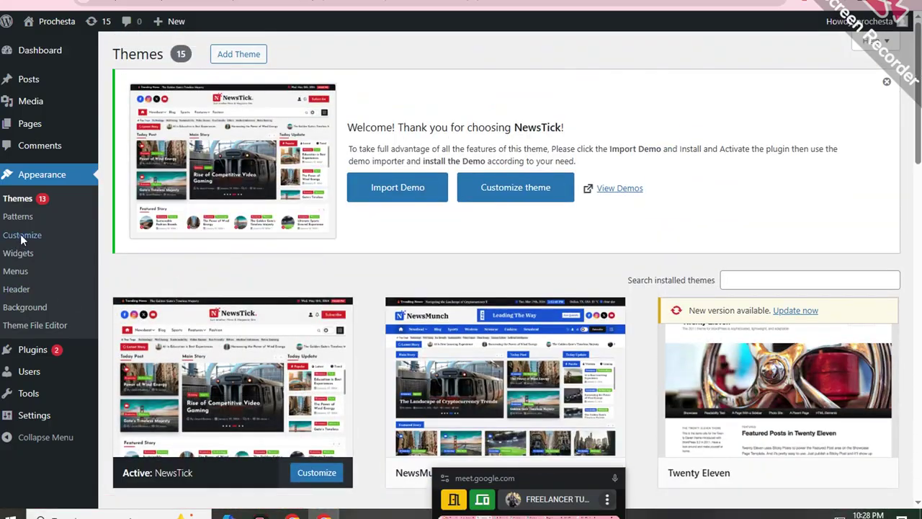
{"action": "left_click", "coordinate": [20, 235]}
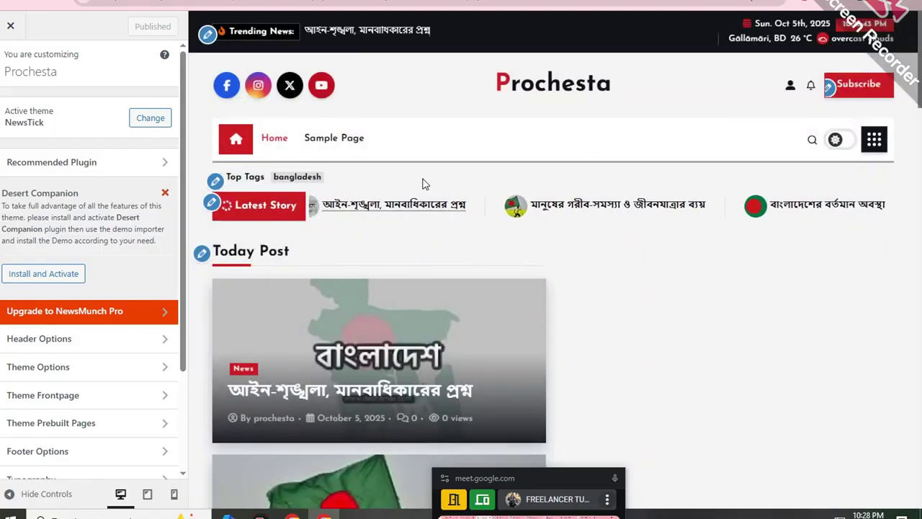
{"action": "left_click", "coordinate": [212, 205]}
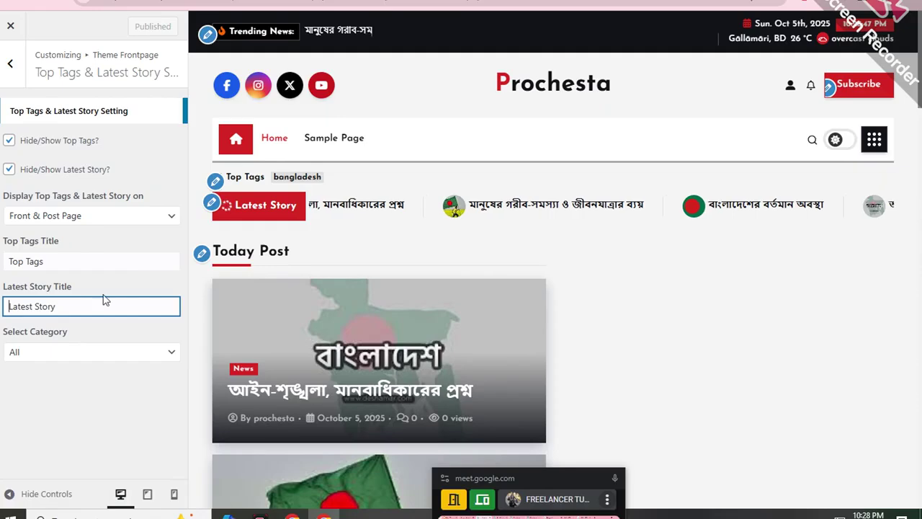
{"action": "left_click_drag", "start_coordinate": [100, 312], "coordinate": [2, 317]}
{"action": "key", "text": "BackSpace"}
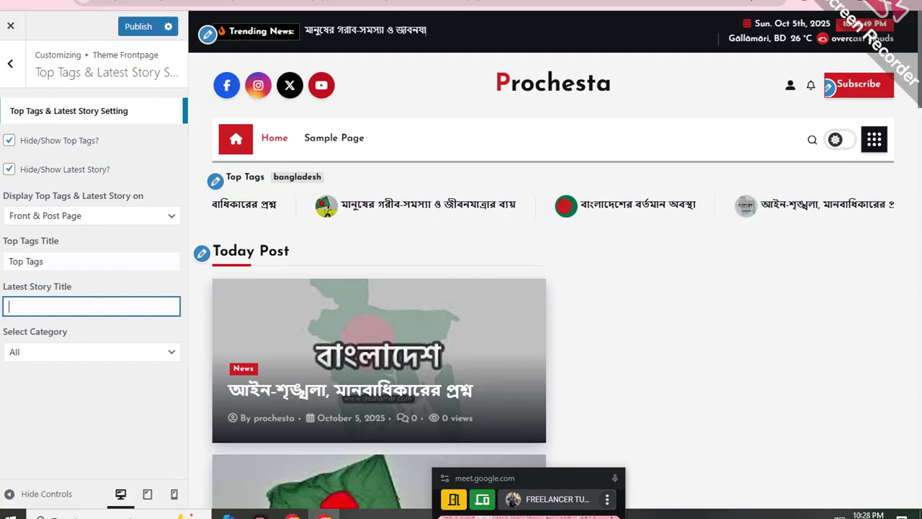
{"action": "key", "text": "ctrl+Tab"}
Translate the typed transliteration 'shironam' into Bangla শিরোনাম (title) and copy it
{"action": "left_click", "coordinate": [289, 162]}
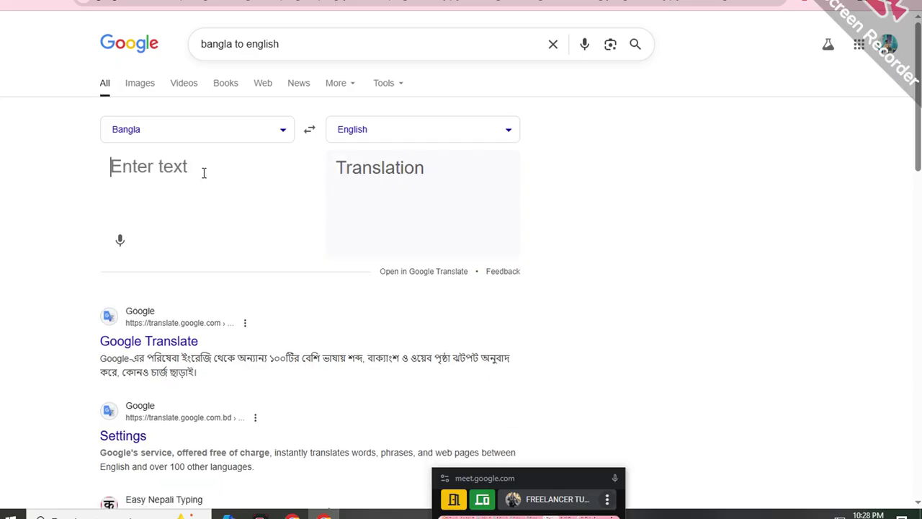
{"action": "type", "text": "shi"}
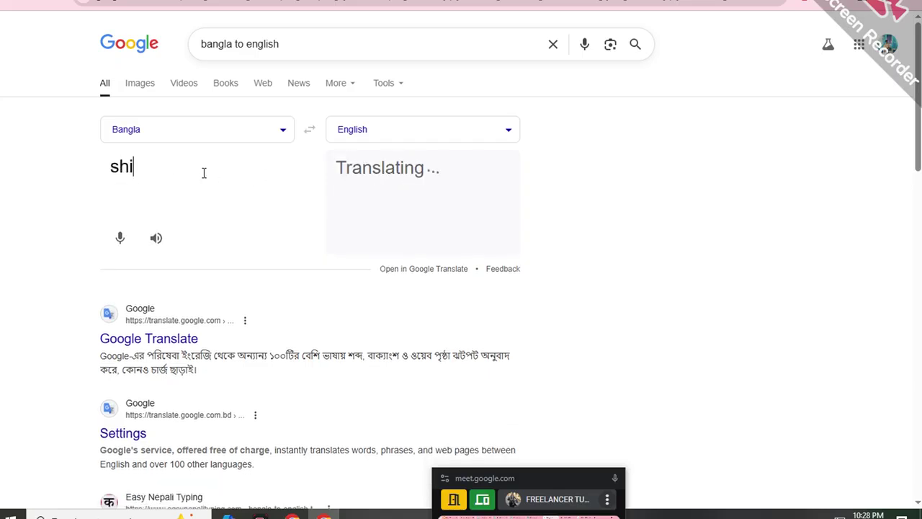
{"action": "type", "text": "rona"}
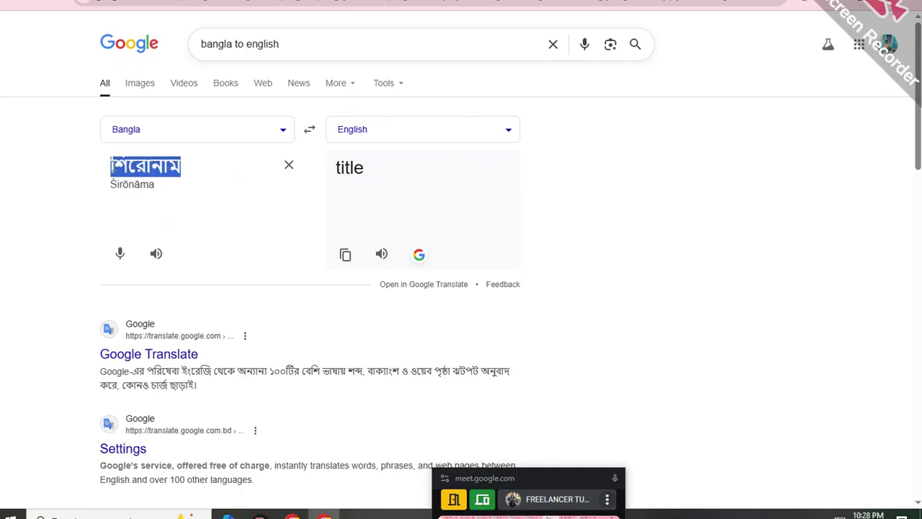
{"action": "right_click", "coordinate": [130, 165]}
{"action": "left_click", "coordinate": [177, 235]}
{"action": "key", "text": "alt+Tab"}
Paste শিরোনাম into the Latest Story Title field and uncheck Hide/Show Top Tags
{"action": "right_click", "coordinate": [46, 314]}
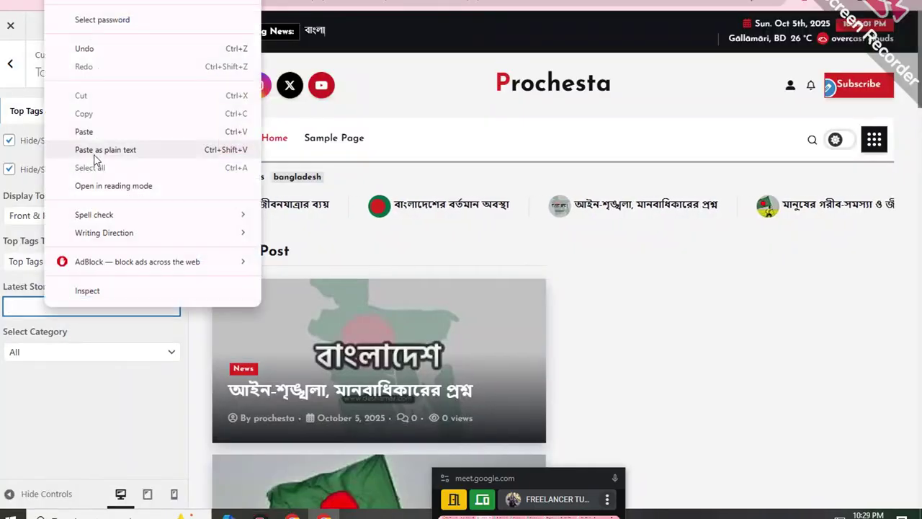
{"action": "left_click", "coordinate": [97, 132]}
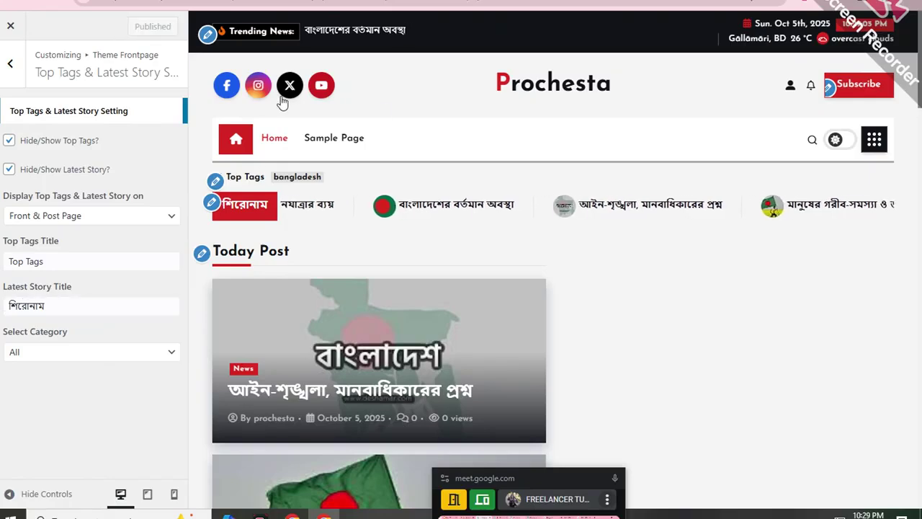
{"action": "left_click", "coordinate": [10, 141]}
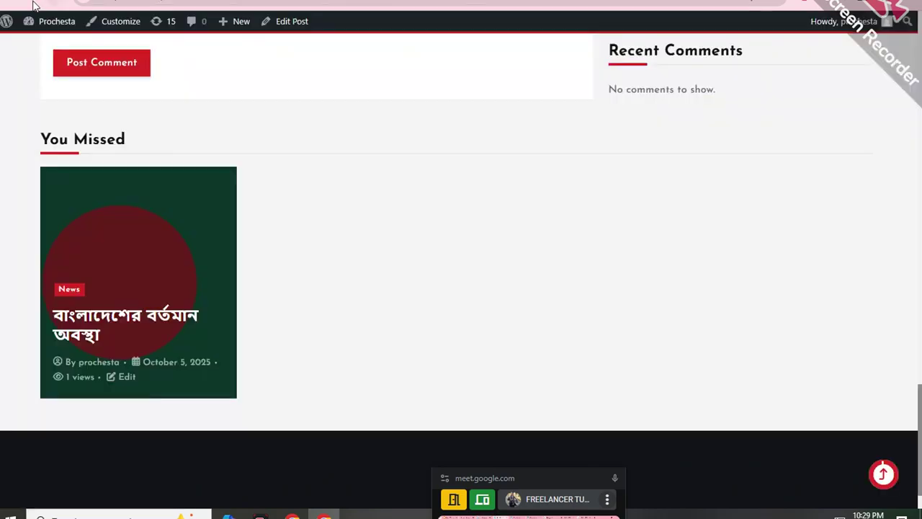
Reload Prochesta's home page and scroll through it to check the শিরোনাম ticker and three posts
{"action": "scroll", "coordinate": [295, 194], "scroll_direction": "up", "scroll_amount": 5}
{"action": "left_click", "coordinate": [57, 18]}
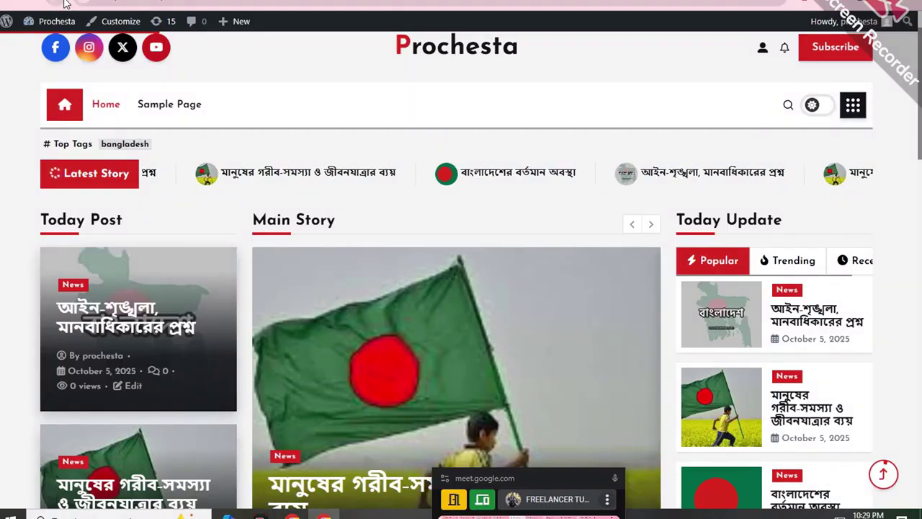
{"action": "left_click", "coordinate": [65, 4]}
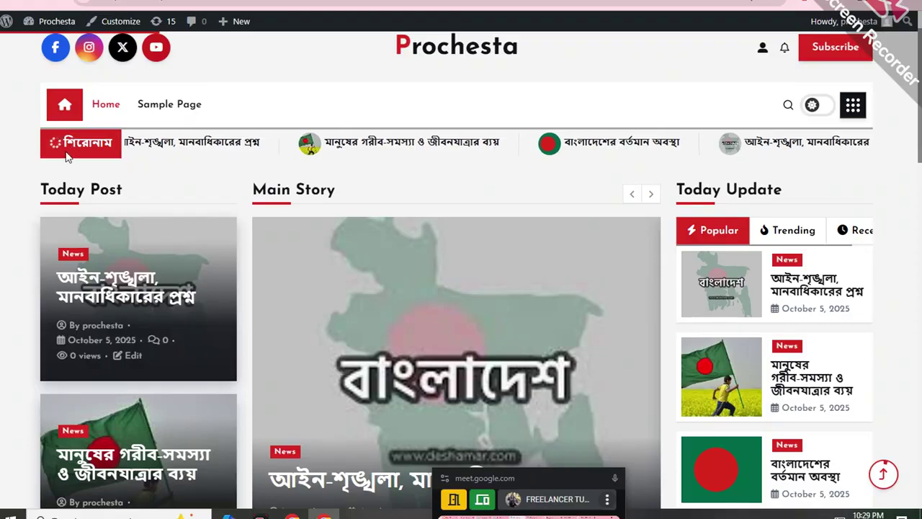
{"action": "scroll", "coordinate": [571, 266], "scroll_direction": "down", "scroll_amount": 1}
{"action": "scroll", "coordinate": [570, 266], "scroll_direction": "down", "scroll_amount": 15}
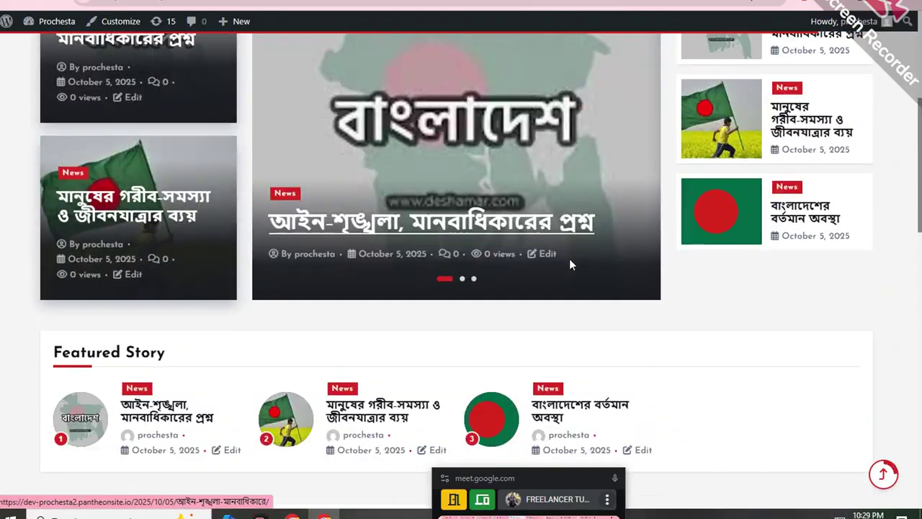
{"action": "scroll", "coordinate": [570, 266], "scroll_direction": "down", "scroll_amount": 3}
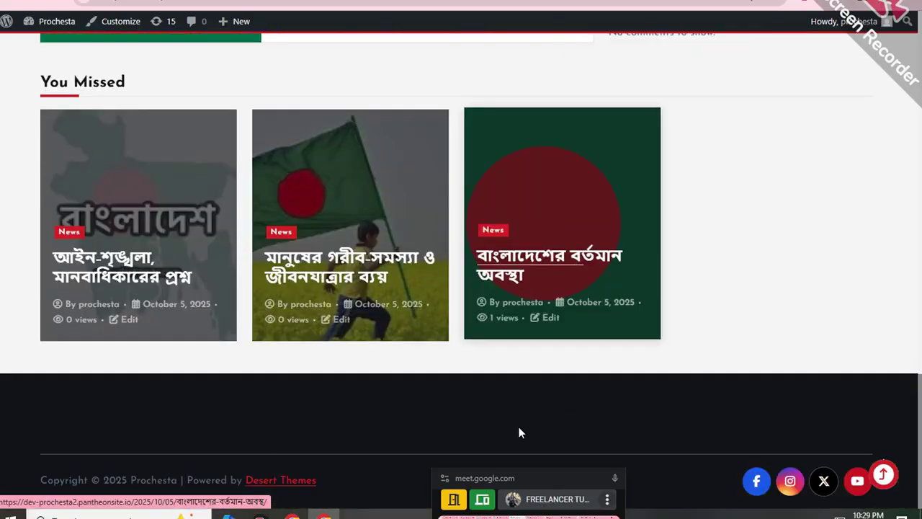
{"action": "scroll", "coordinate": [519, 426], "scroll_direction": "up", "scroll_amount": 20}
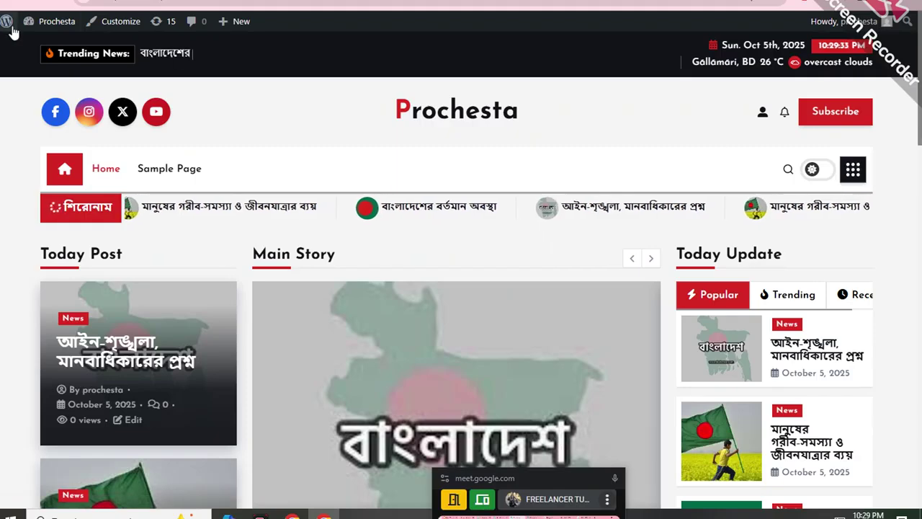
{"action": "scroll", "coordinate": [471, 305], "scroll_direction": "down", "scroll_amount": 10}
{"action": "scroll", "coordinate": [696, 330], "scroll_direction": "down", "scroll_amount": 10}
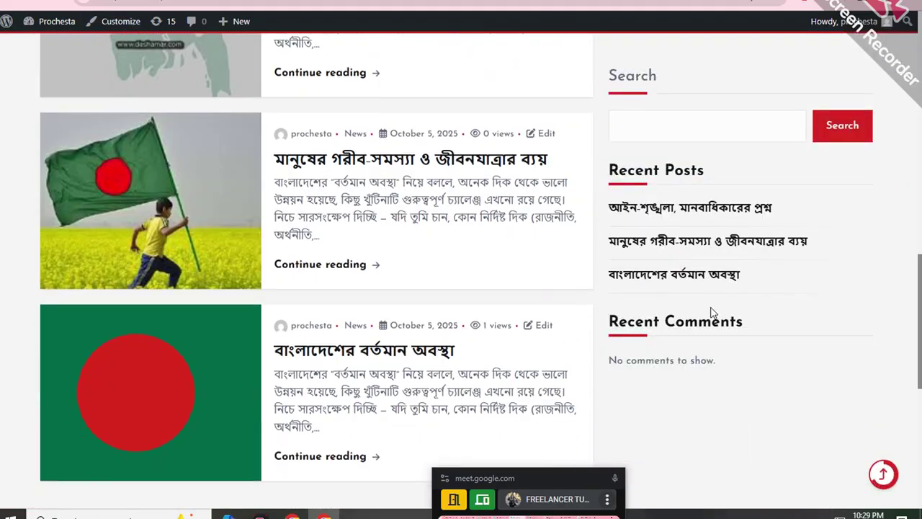